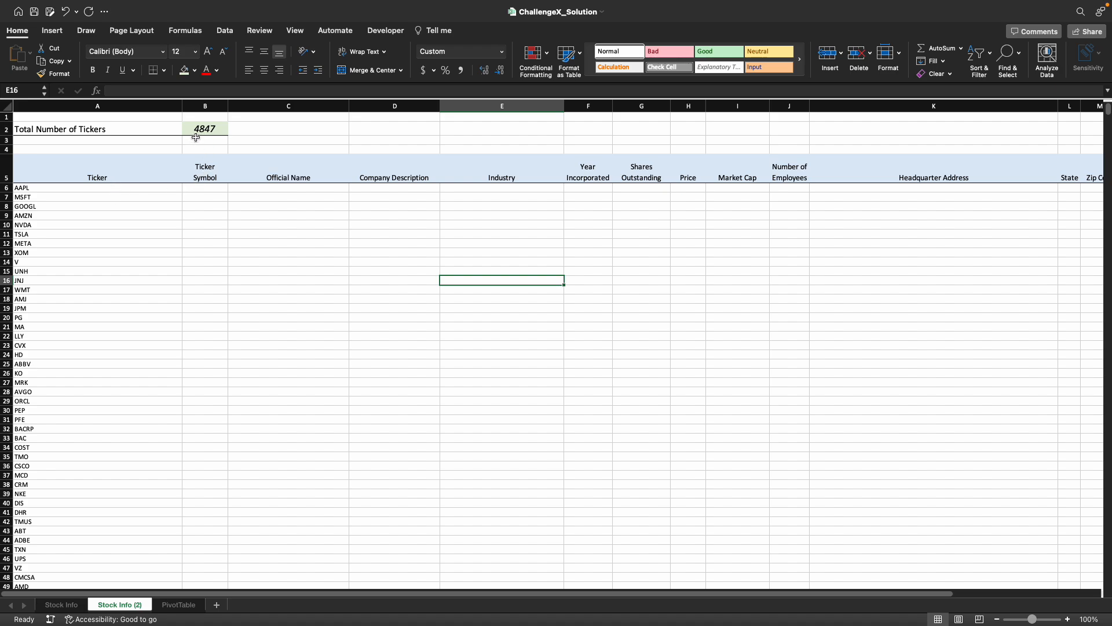
# - Convert the ticker list in A6:A4852 on the Stock Info (2) sheet to the Stocks data type
pyautogui.click(212, 127)
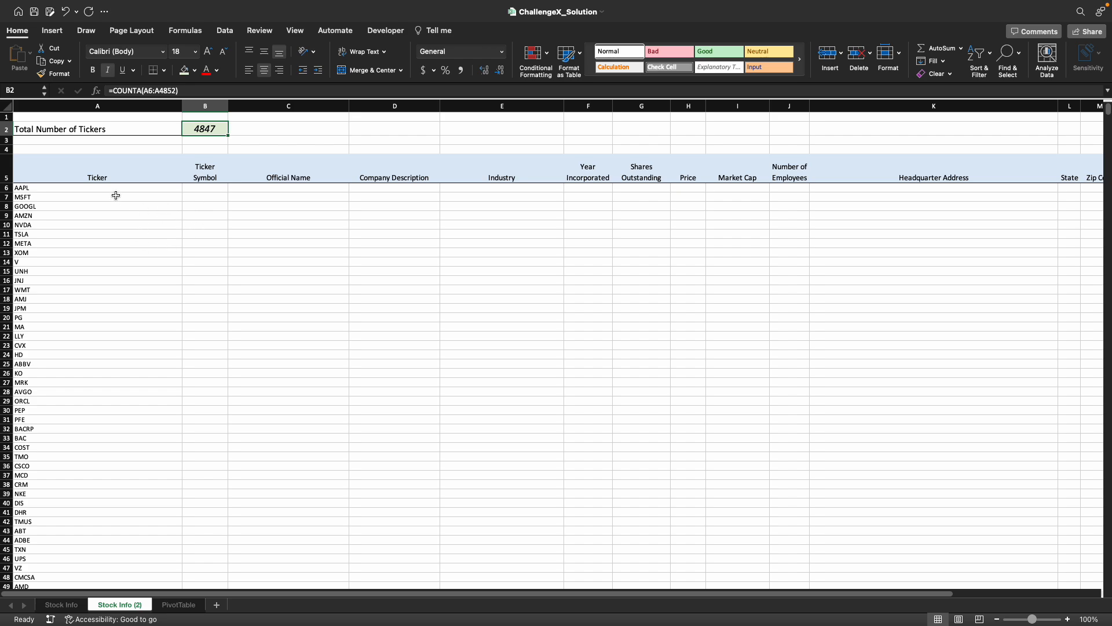
pyautogui.click(139, 186)
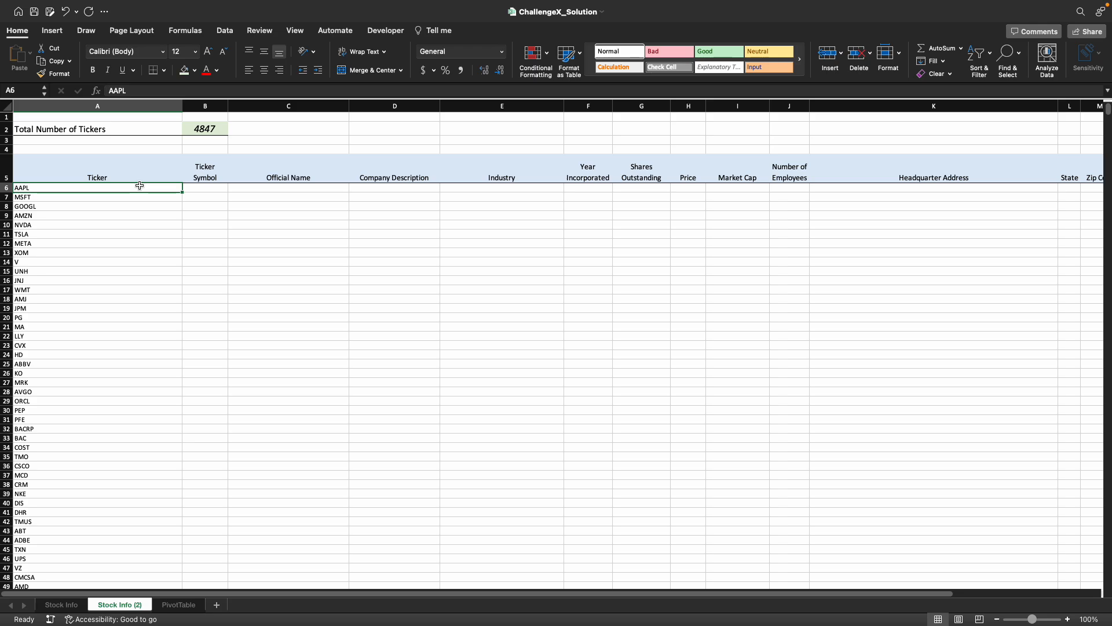
pyautogui.hotkey('ctrl', 'shift', 'Down')
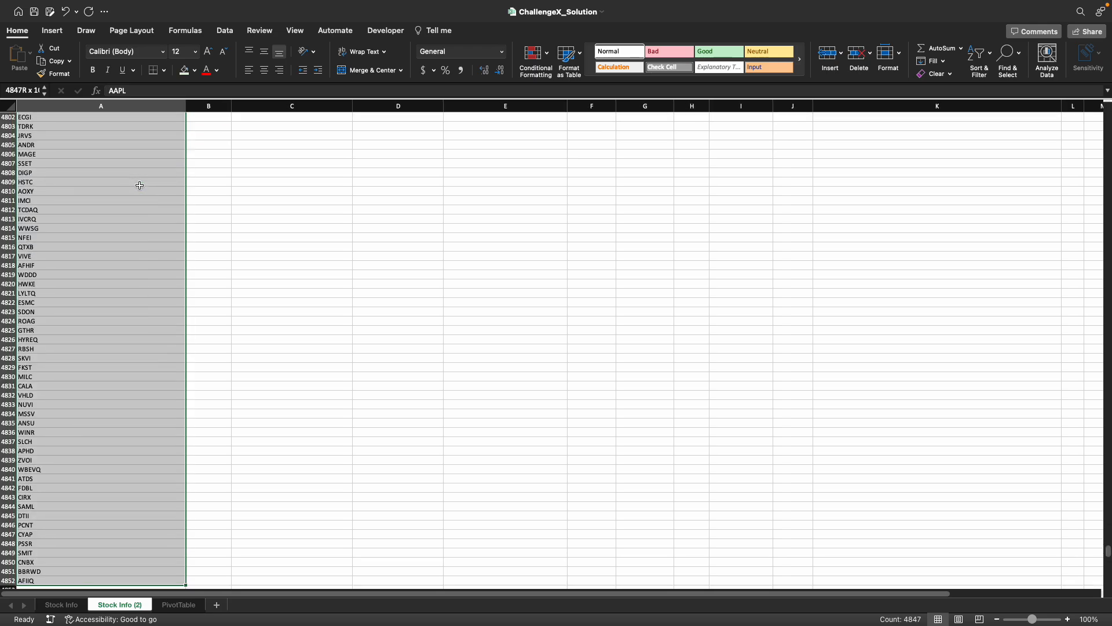
pyautogui.click(232, 32)
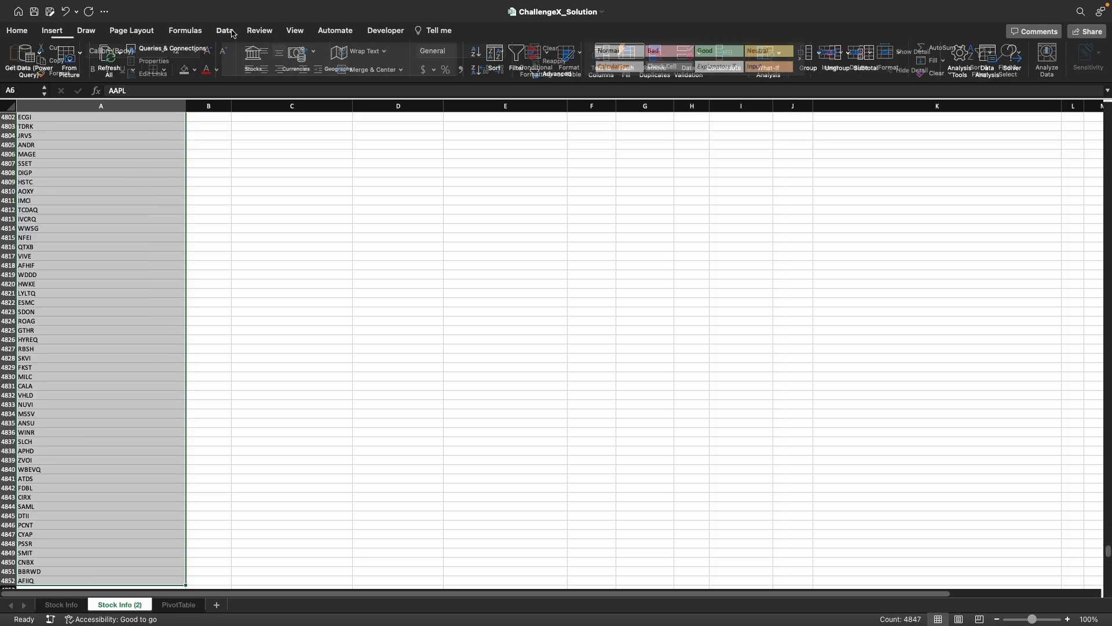
pyautogui.click(255, 58)
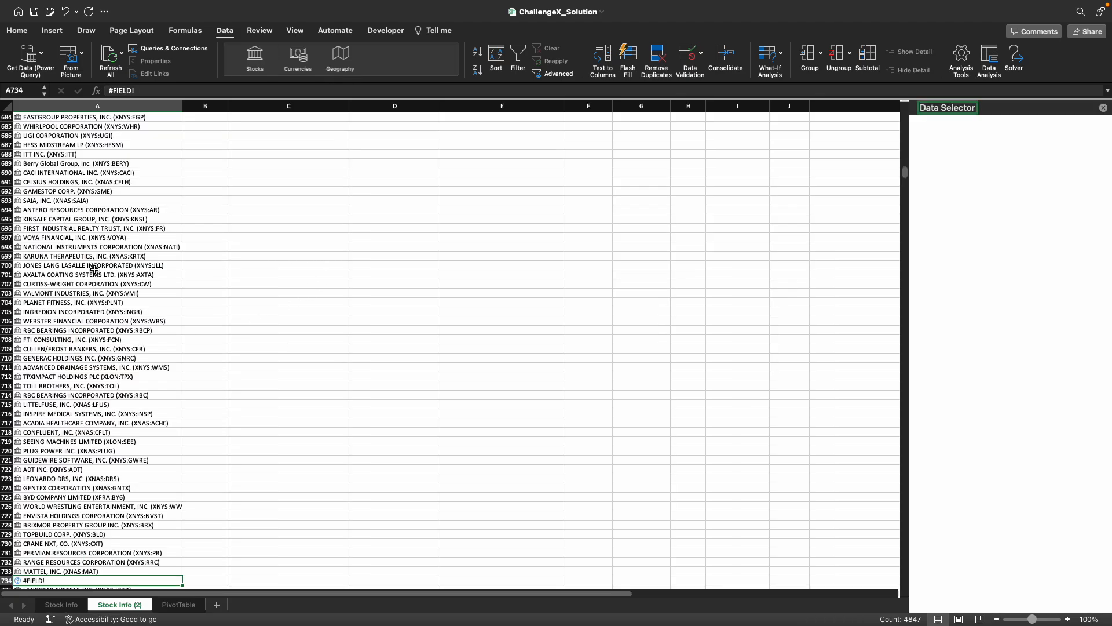
# - Review the converted tickers and the unmatched #FIELD! cells in the Data Selector, including A734 and A4610, and return to the header row
pyautogui.click(83, 257)
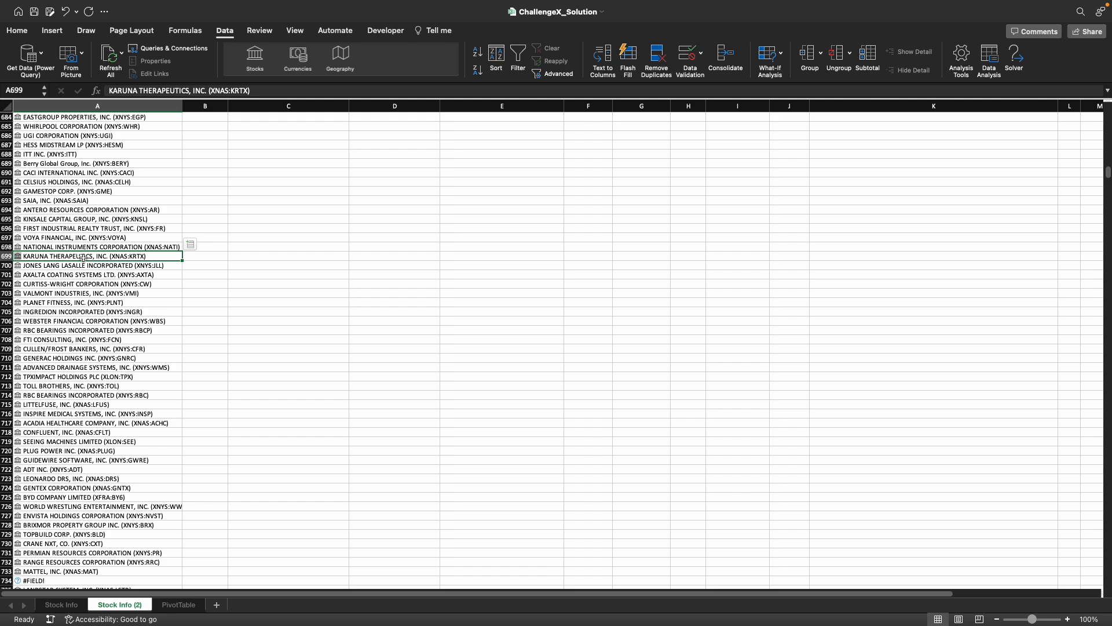
pyautogui.scroll(-9, 84, 257)
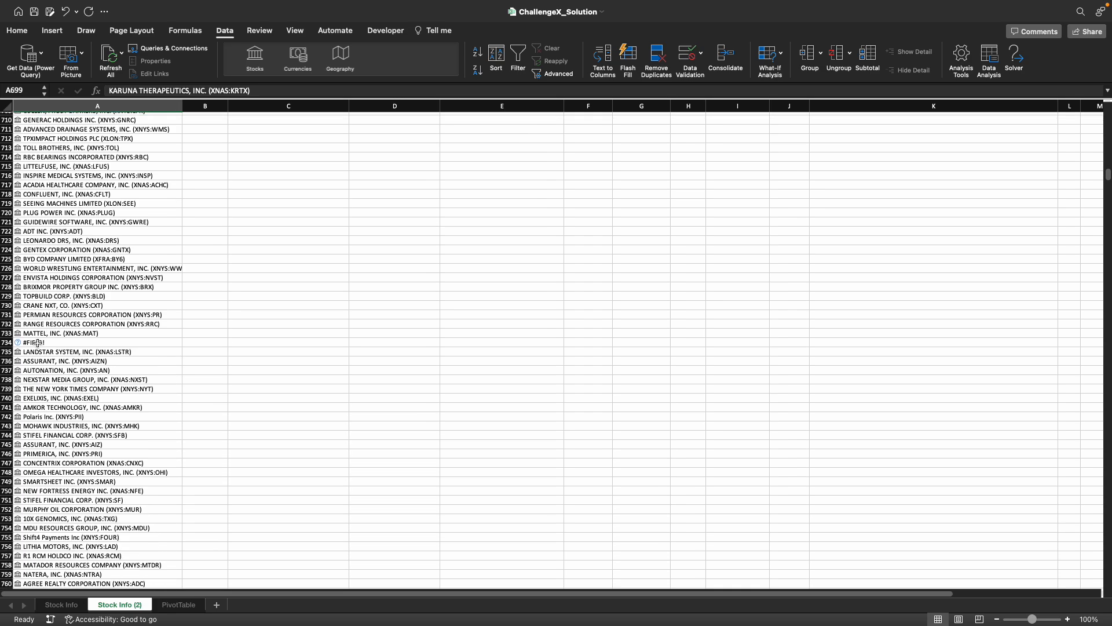
pyautogui.click(37, 343)
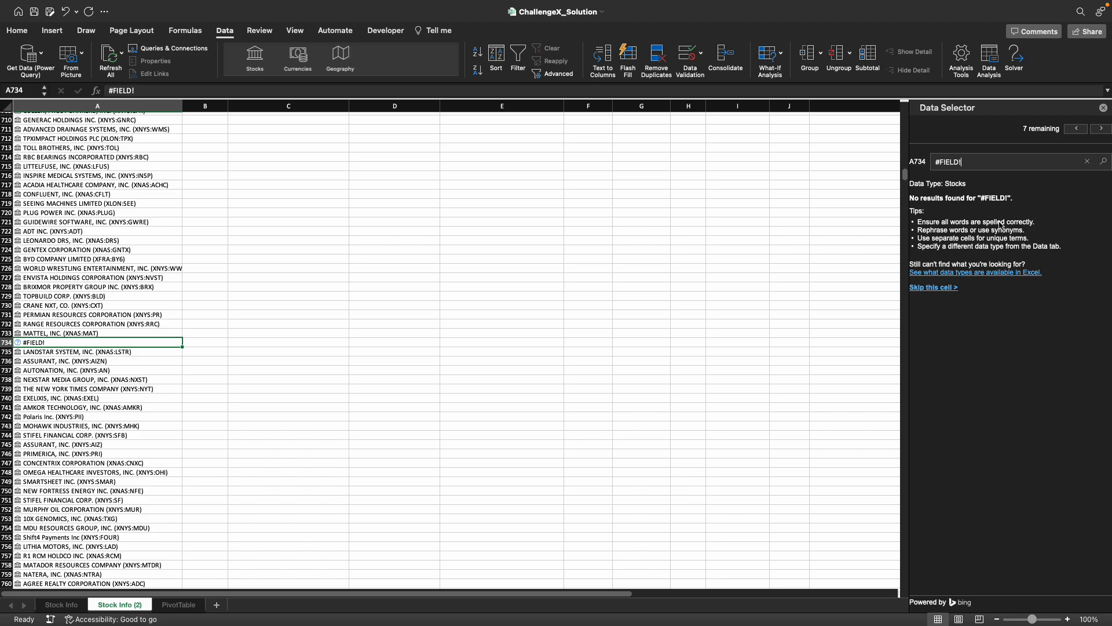
pyautogui.click(1076, 130)
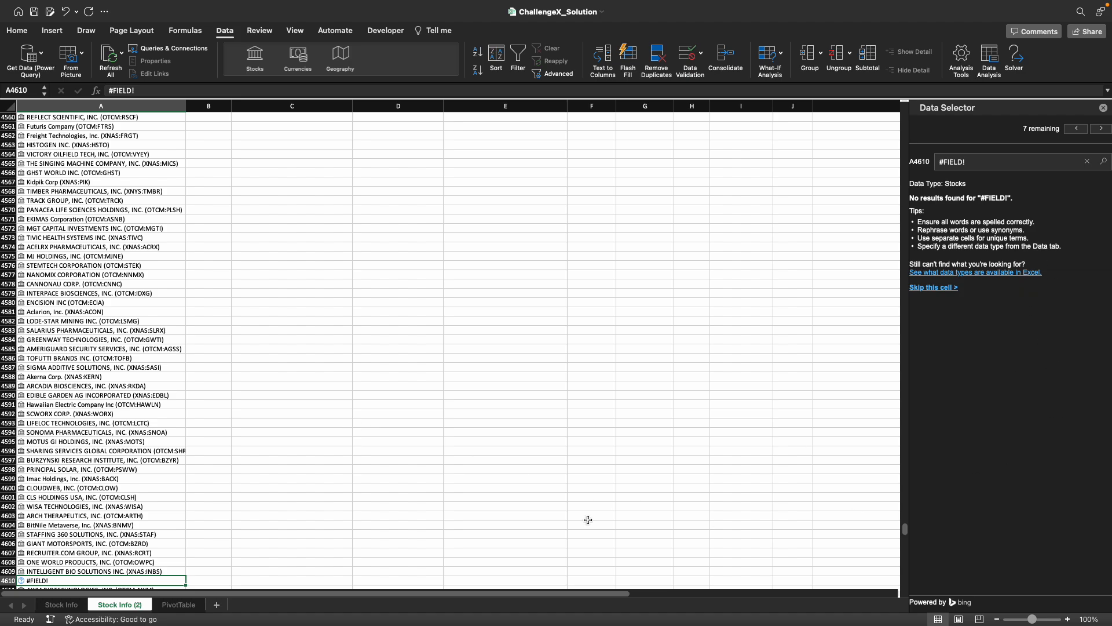
pyautogui.click(77, 528)
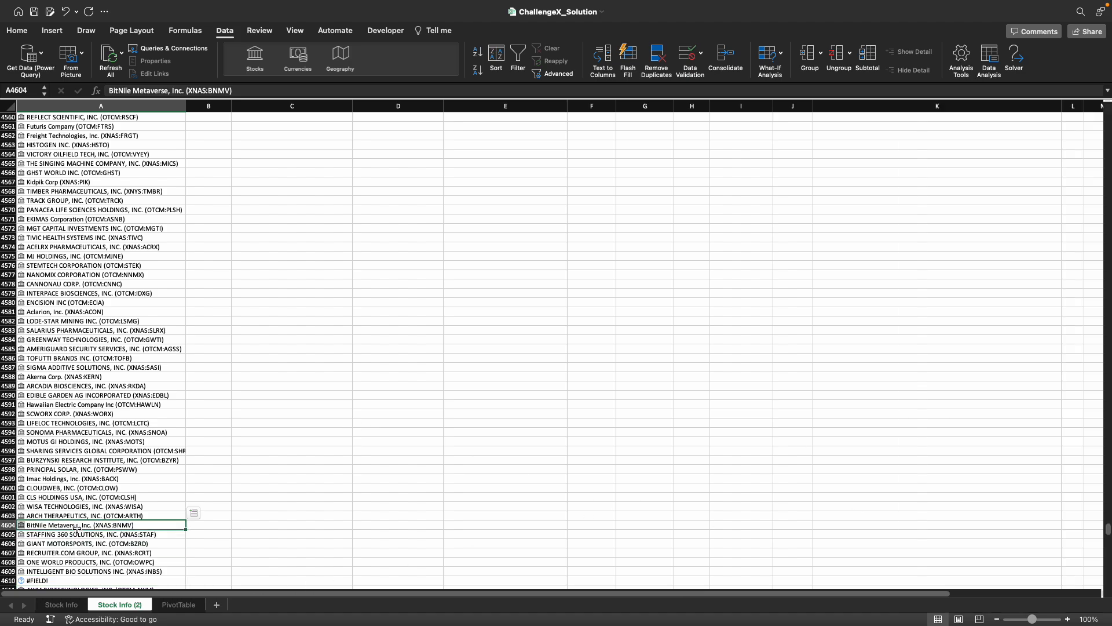
pyautogui.press('super+Up')
pyautogui.press('Right')
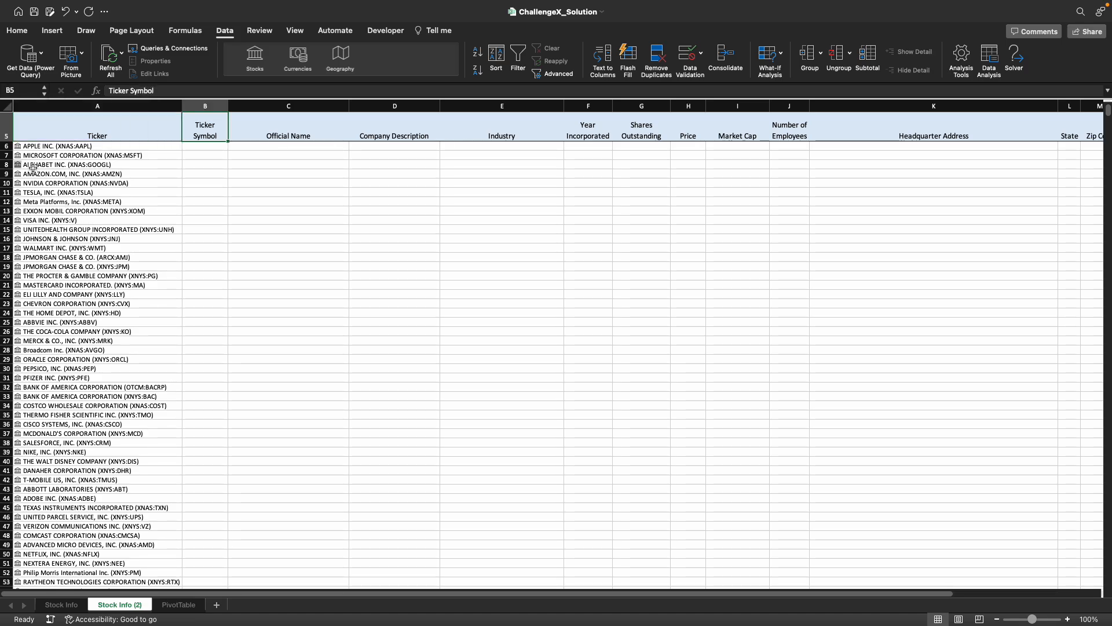
# - Examine the stock data card for Apple in A6, reading through its available fields, and close it
pyautogui.click(18, 147)
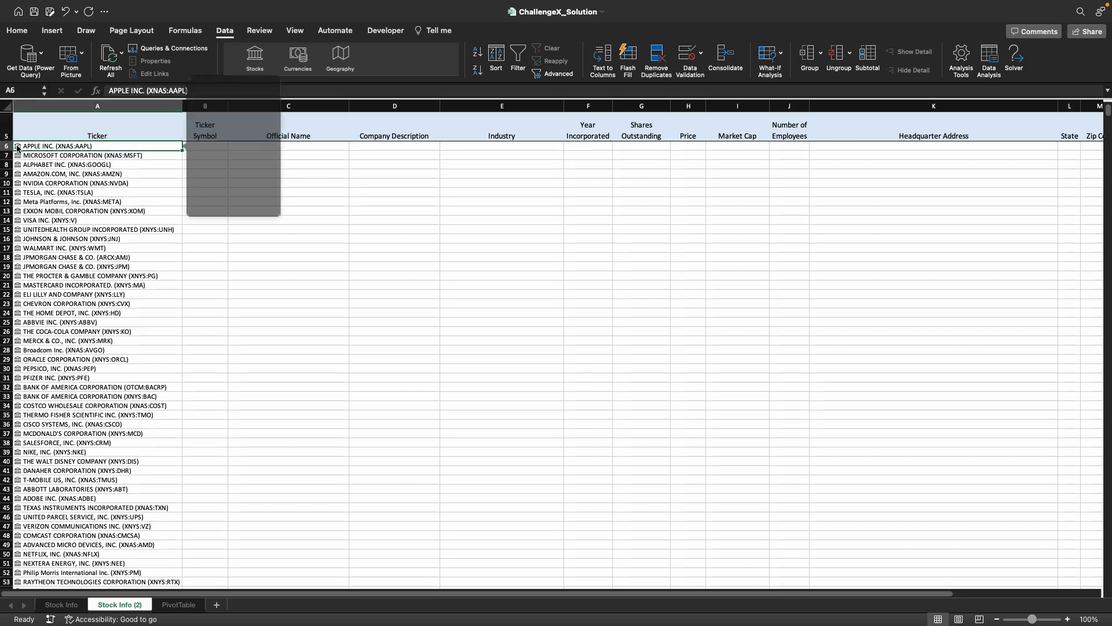
pyautogui.scroll(-5, 282, 209)
pyautogui.scroll(-6, 282, 210)
pyautogui.scroll(-8, 282, 209)
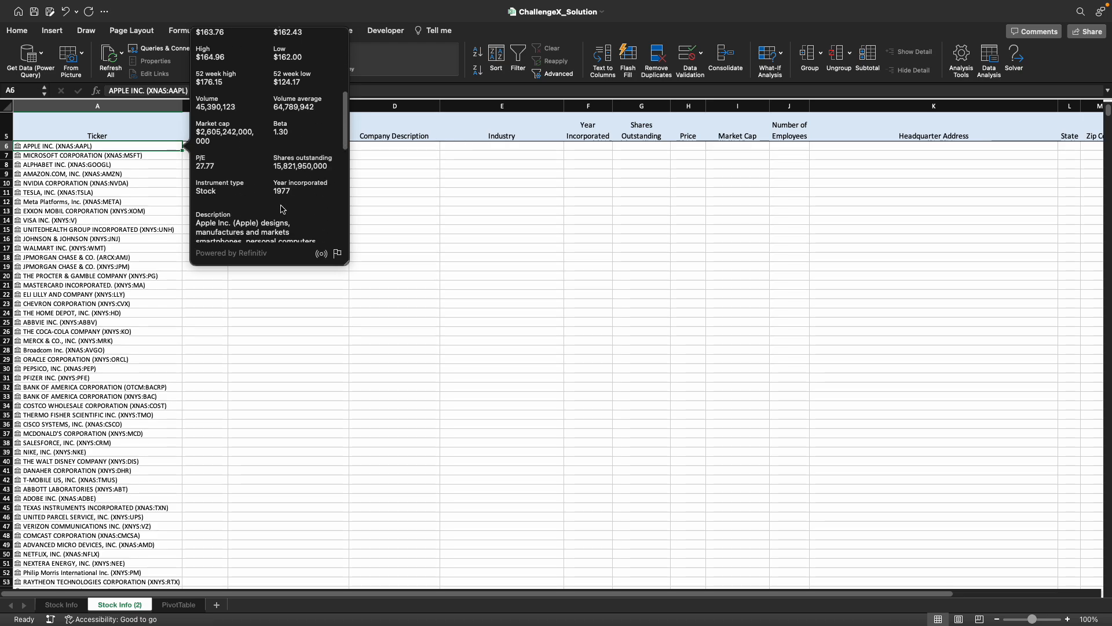
pyautogui.click(458, 228)
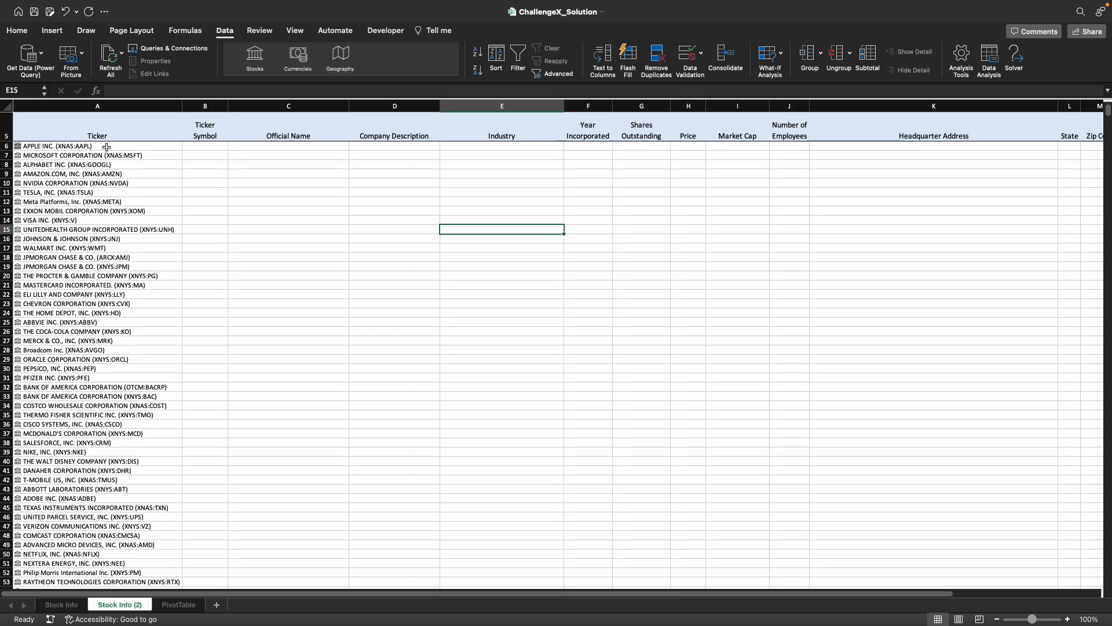
# - Extract the Ticker symbol and Official name fields from the Apple stock in A6 into B6 and C6
pyautogui.moveTo(205, 146); pyautogui.dragTo(804, 144)
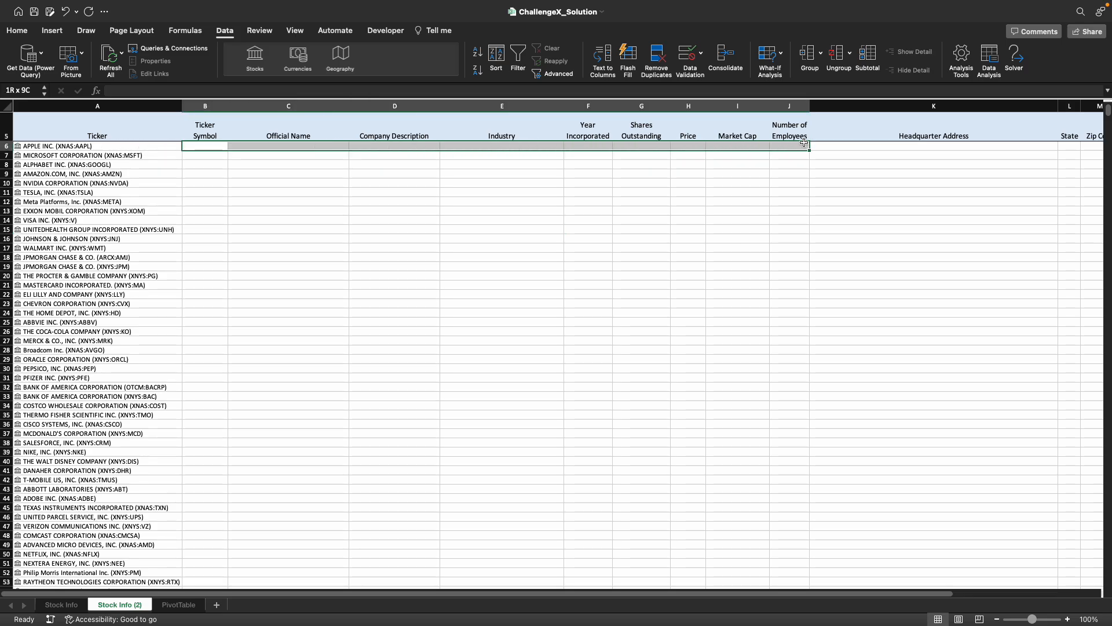
pyautogui.click(99, 146)
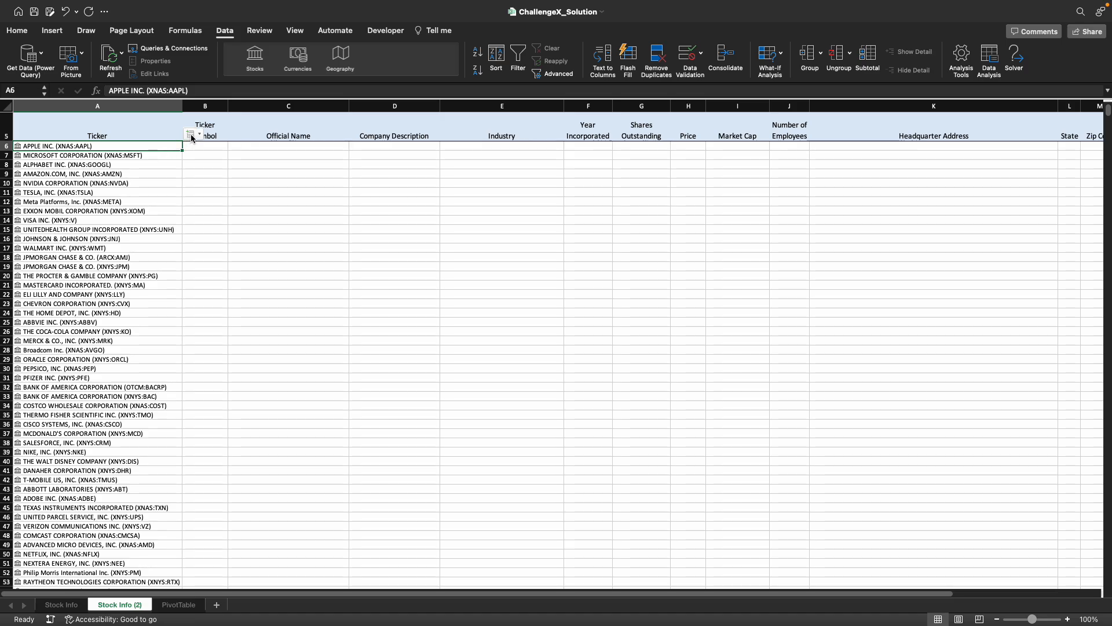
pyautogui.click(191, 138)
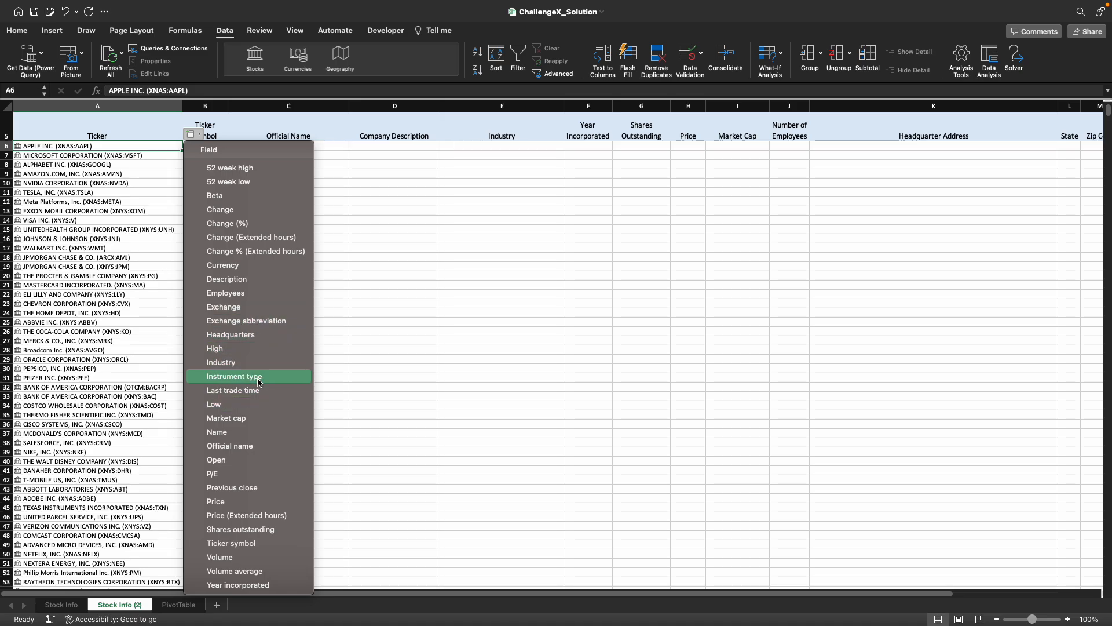
pyautogui.click(262, 544)
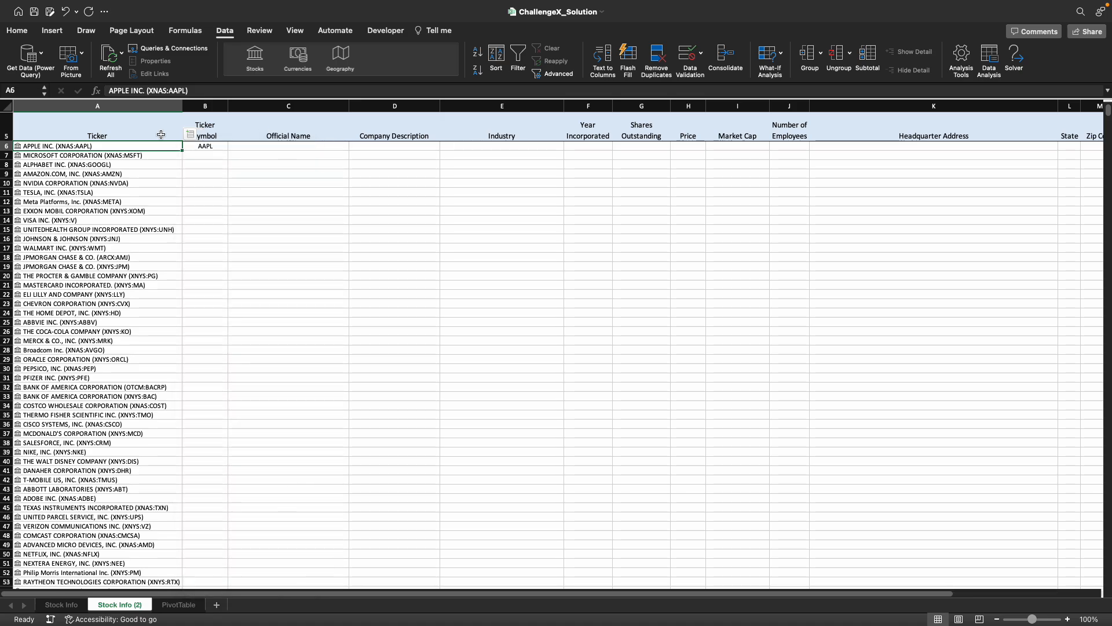
pyautogui.click(193, 135)
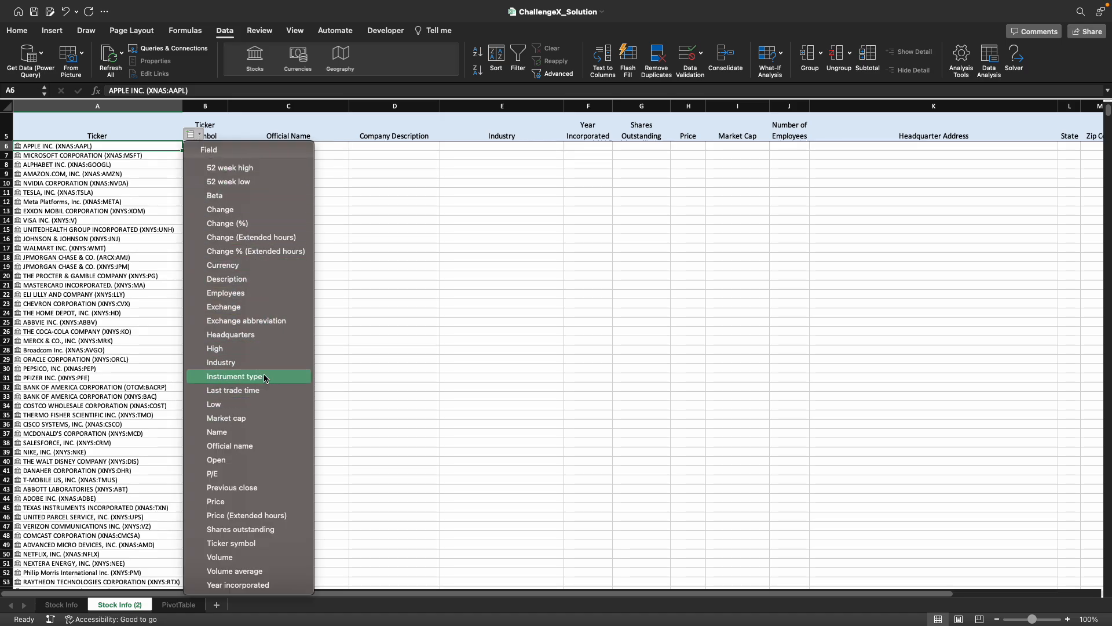
pyautogui.click(259, 445)
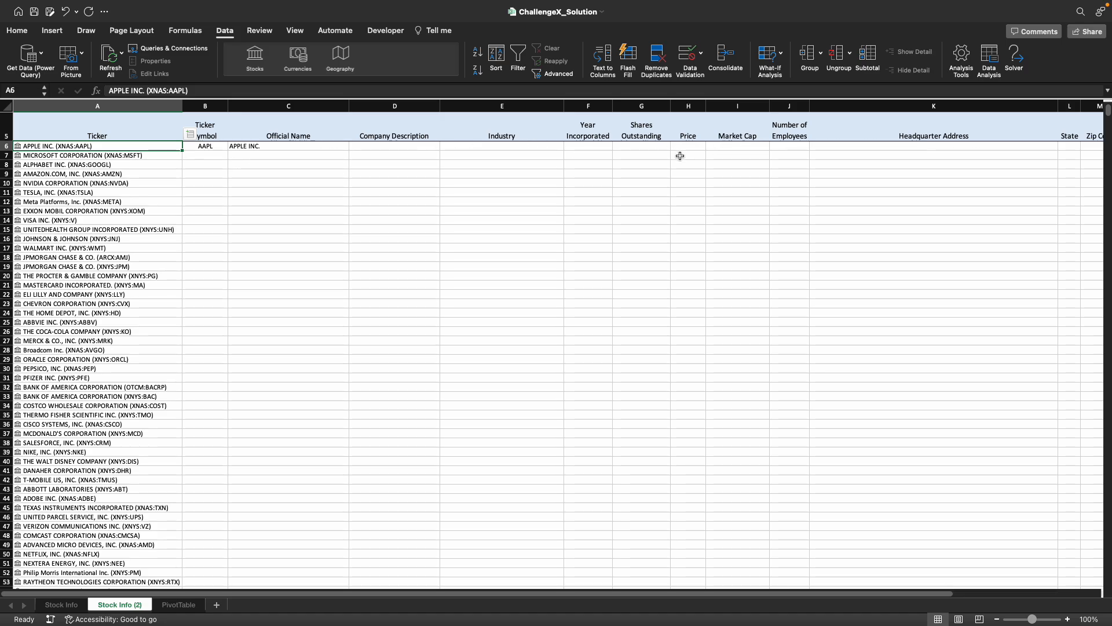
# - Fill the Ticker Symbol and Official Name formulas in B6:C6 down for all tickers
pyautogui.click(204, 145)
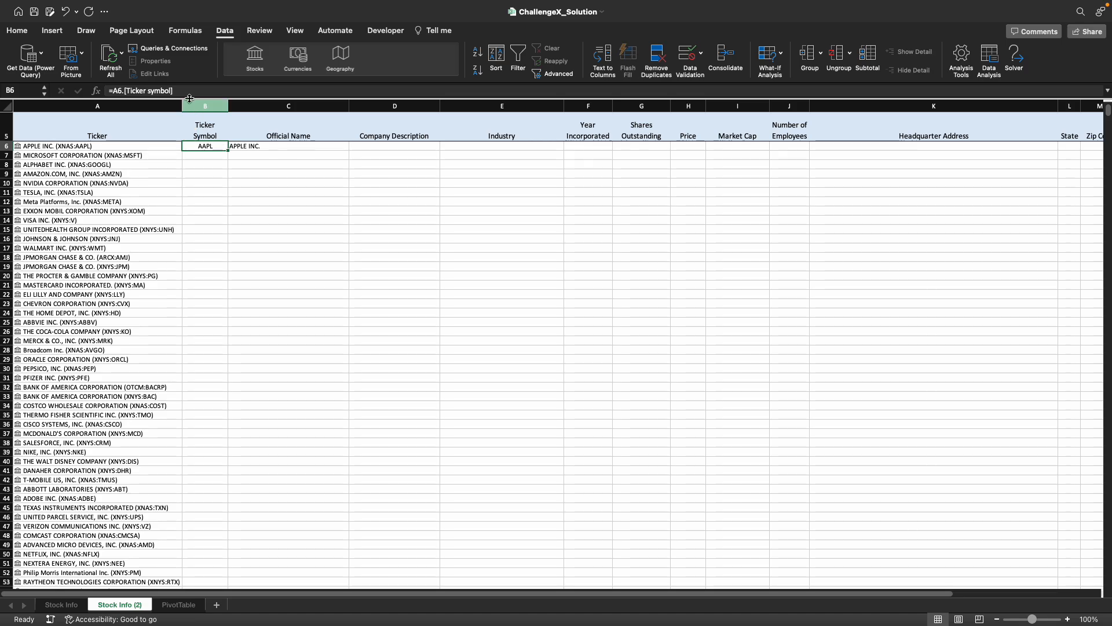
pyautogui.click(259, 145)
pyautogui.moveTo(207, 145); pyautogui.dragTo(341, 149)
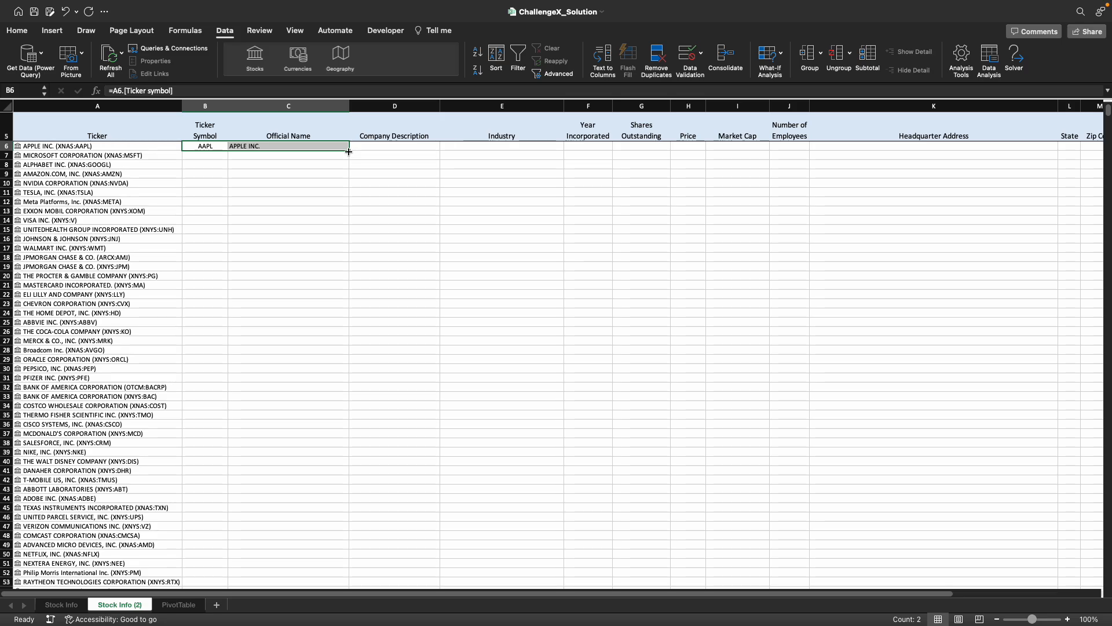
pyautogui.doubleClick(350, 151)
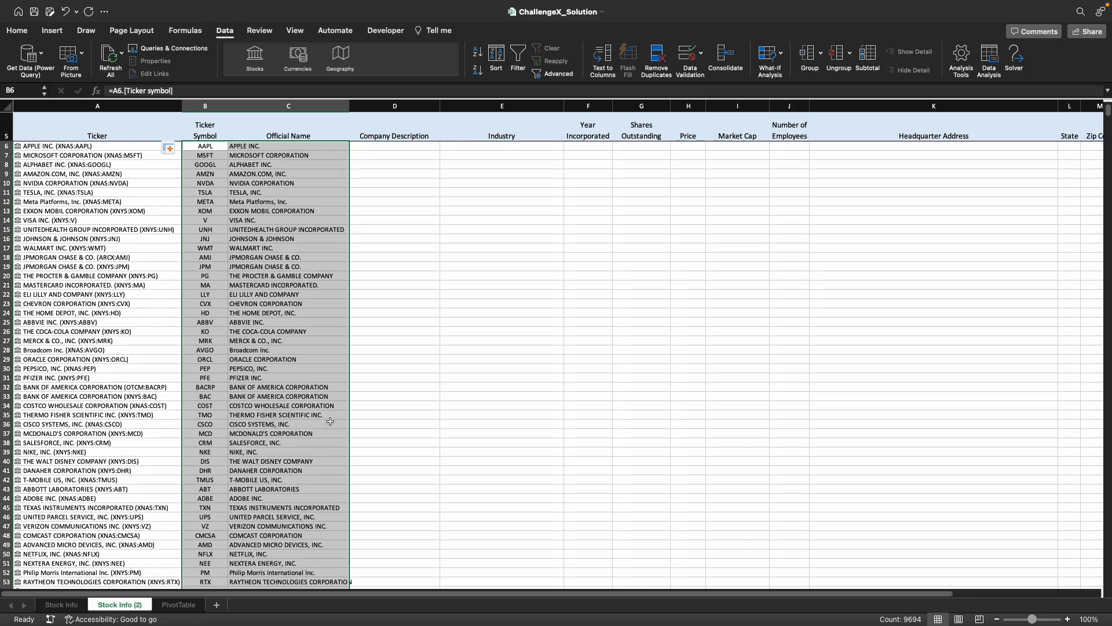
pyautogui.scroll(-20, 330, 417)
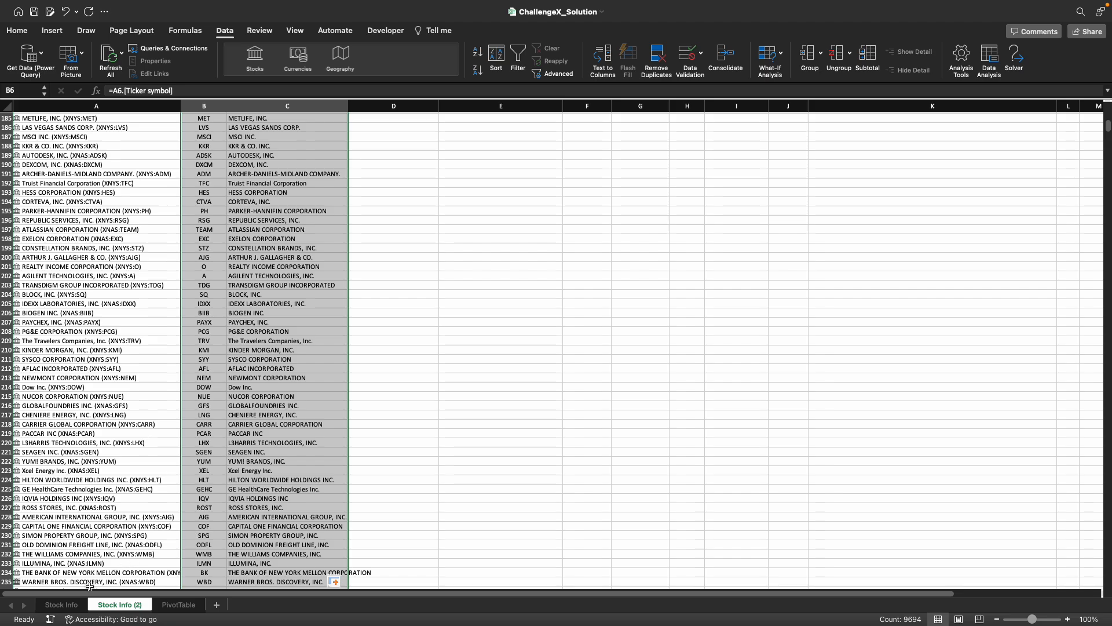
# - On the Stock Info sheet, clear the State and Zip Code entries in L6:M733
pyautogui.click(66, 605)
pyautogui.click(230, 307)
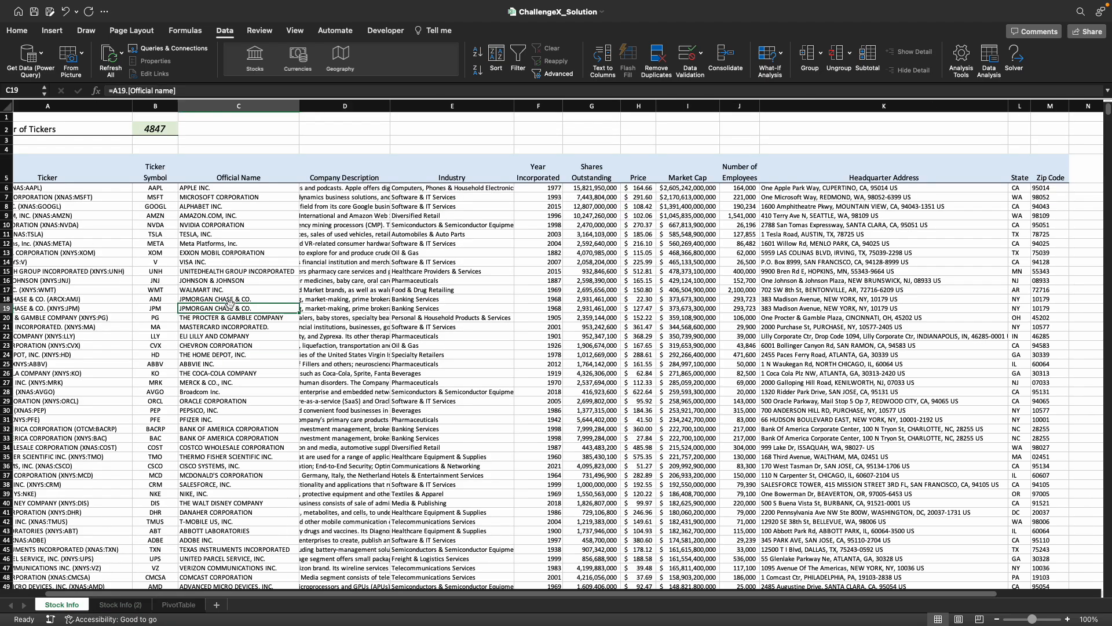
pyautogui.click(132, 613)
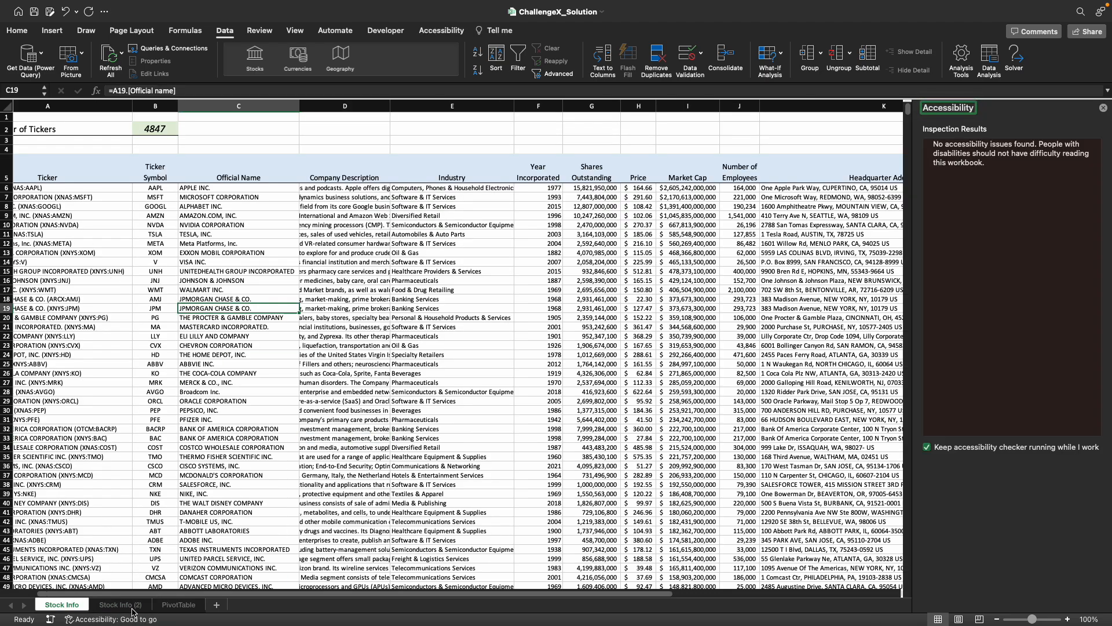
pyautogui.click(132, 611)
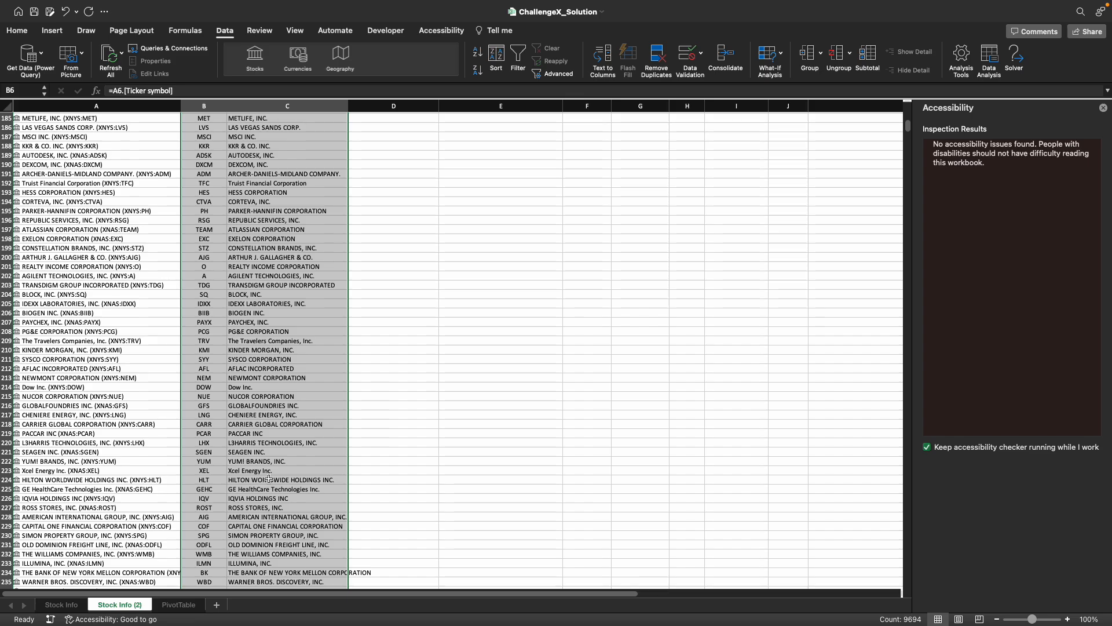
pyautogui.click(61, 605)
pyautogui.hscroll(5, 607, 306)
pyautogui.hscroll(3, 607, 306)
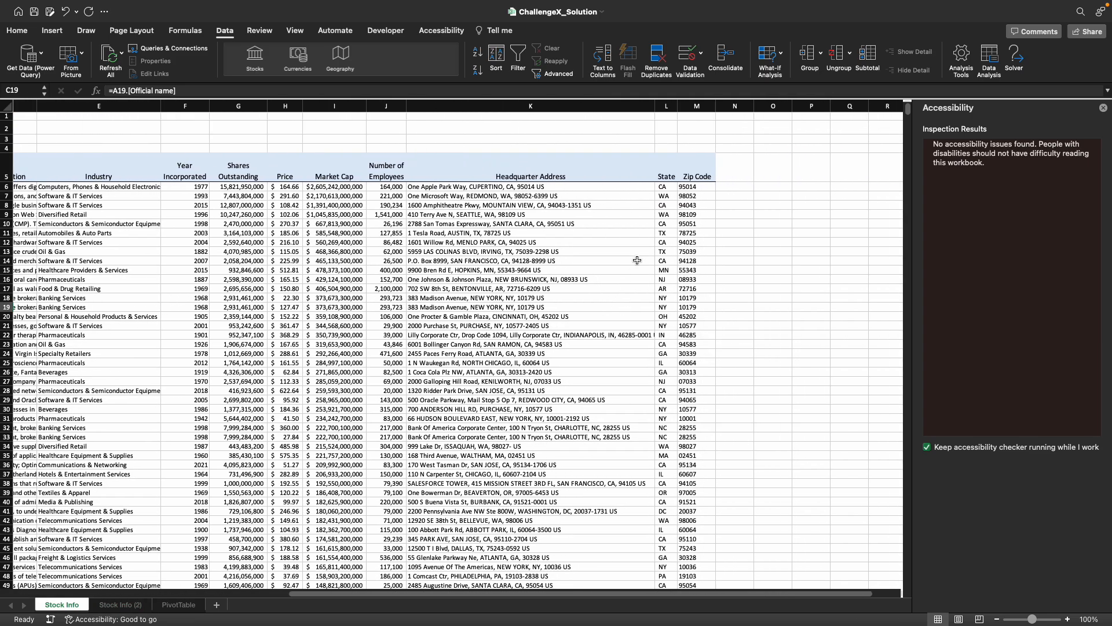
pyautogui.click(668, 186)
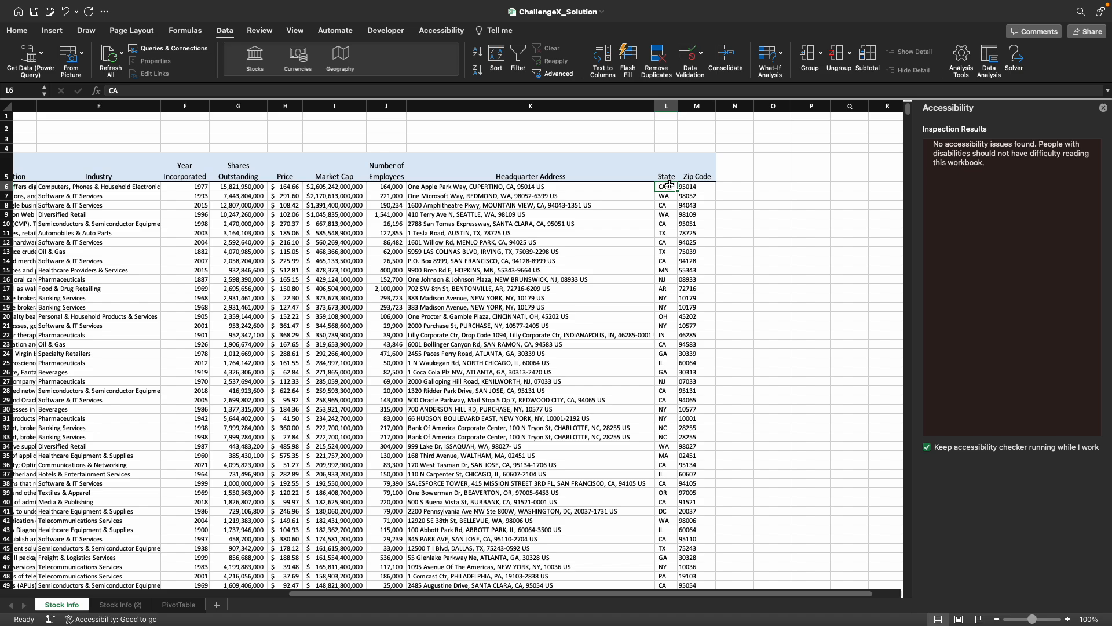
pyautogui.hotkey('shift', 'Right')
pyautogui.hotkey('ctrl', 'shift', 'Down')
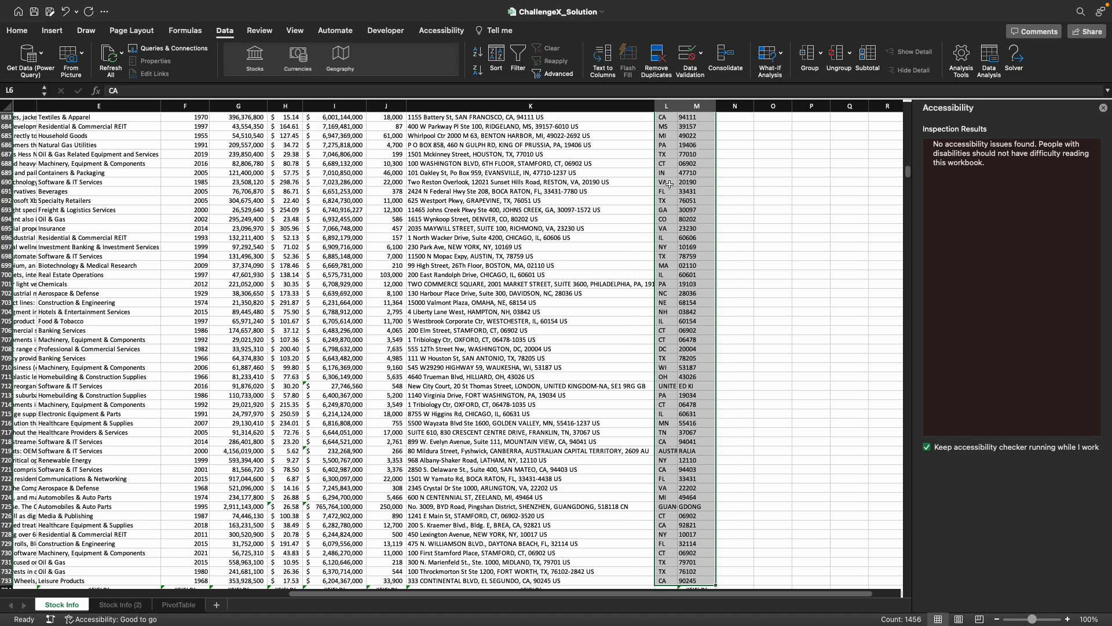
pyautogui.press('Delete')
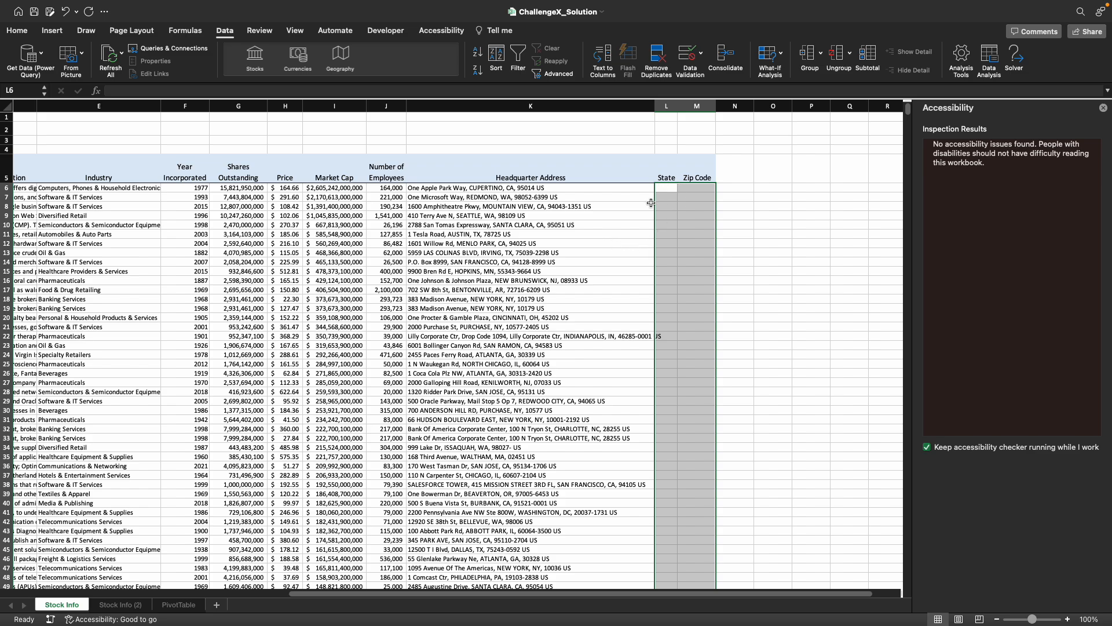
pyautogui.click(707, 206)
pyautogui.moveTo(667, 188); pyautogui.dragTo(675, 339)
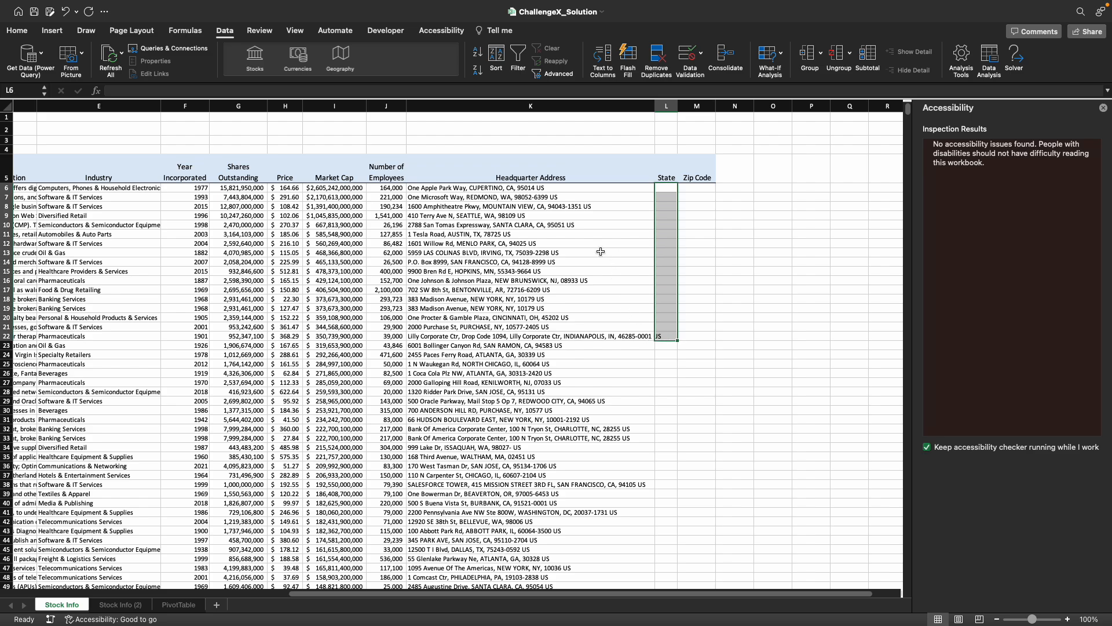
pyautogui.click(699, 188)
pyautogui.moveTo(700, 188); pyautogui.dragTo(675, 317)
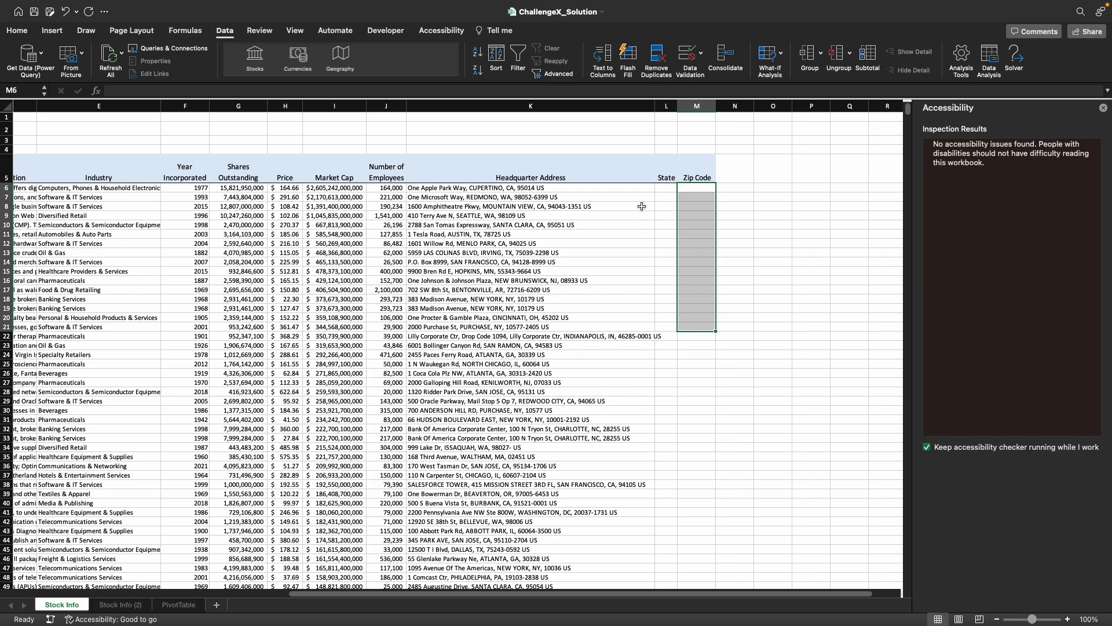
# - Enter CA as the State in L6 and Flash Fill the rest of the State column from the headquarter addresses
pyautogui.click(668, 188)
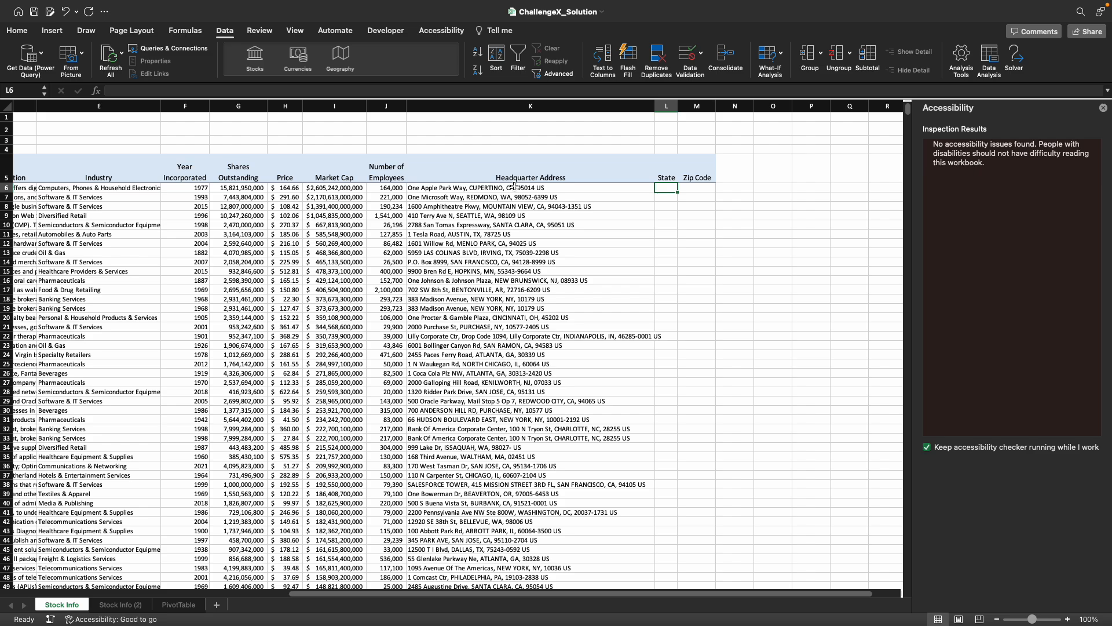
pyautogui.write('CA')
pyautogui.press('Return')
pyautogui.press('super+e')
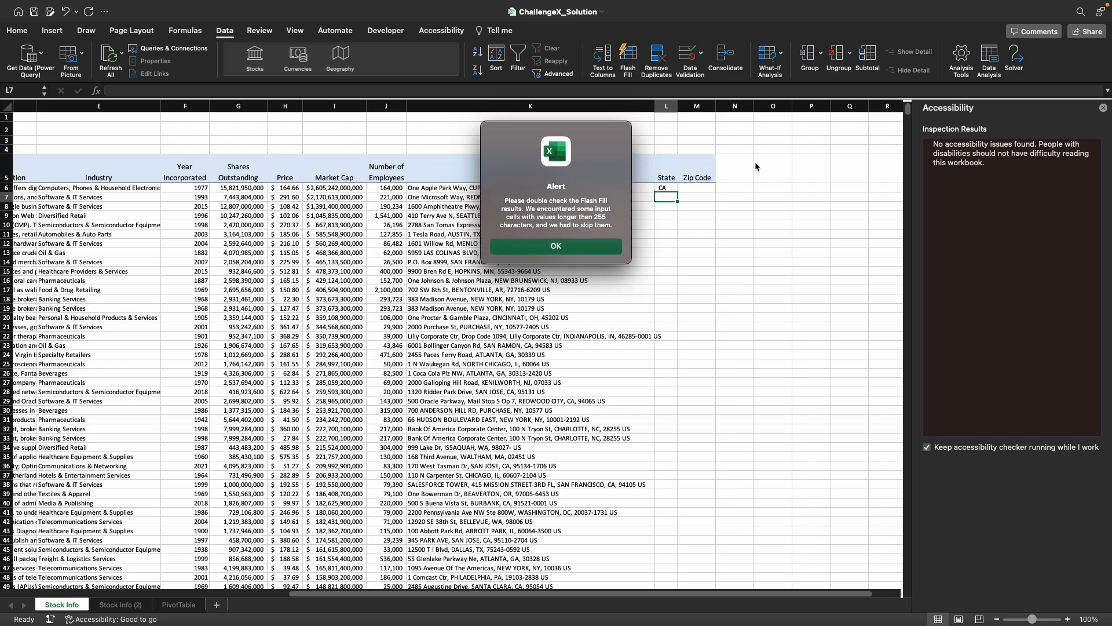
pyautogui.press('Return')
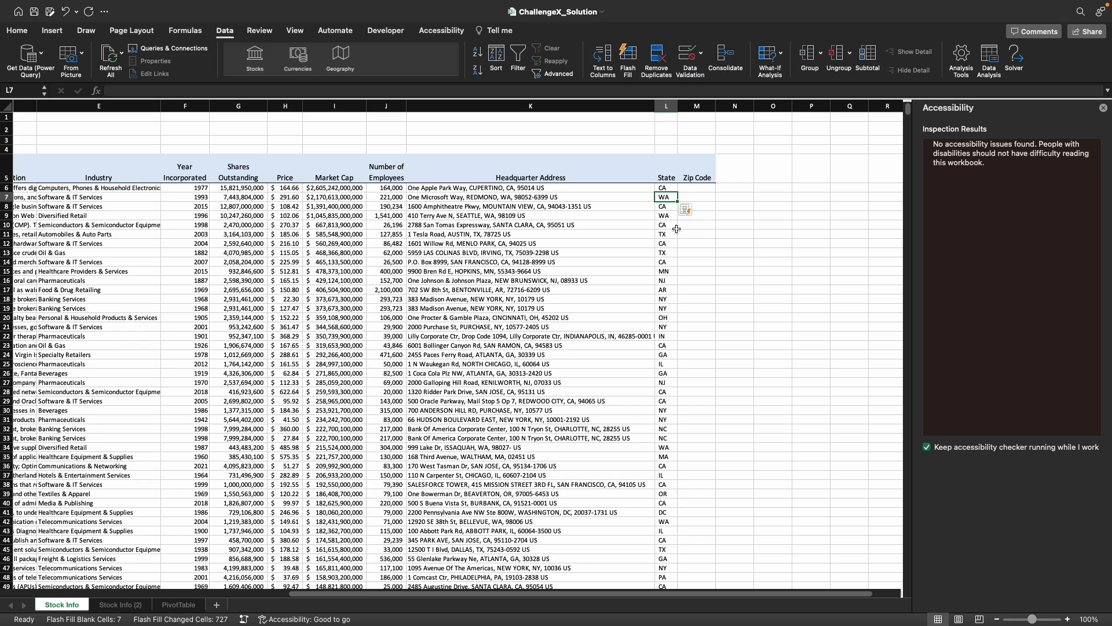
# - Examine the Flash Filled State entries against the headquarter addresses in column K, down to the last row, 733
pyautogui.scroll(-15, 685, 400)
pyautogui.scroll(15, 686, 400)
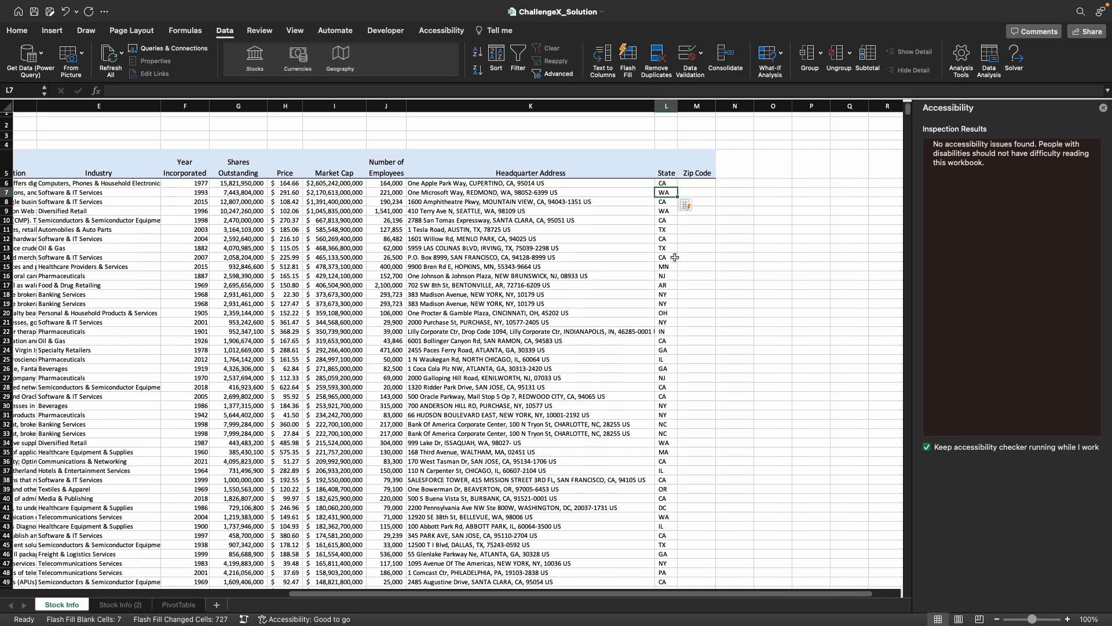
pyautogui.click(664, 366)
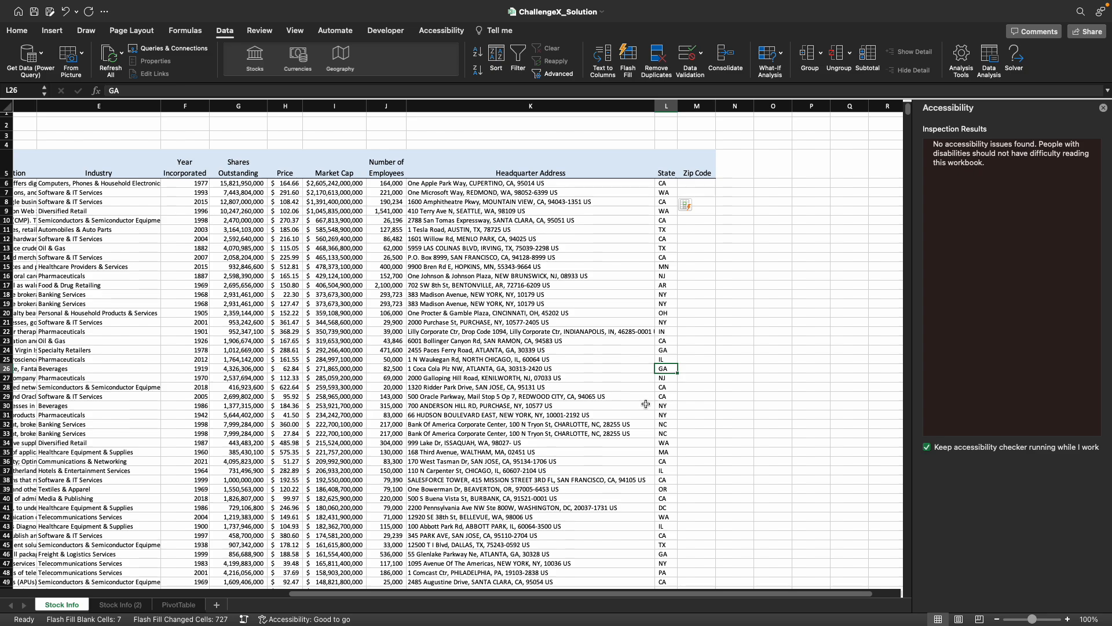
pyautogui.click(503, 370)
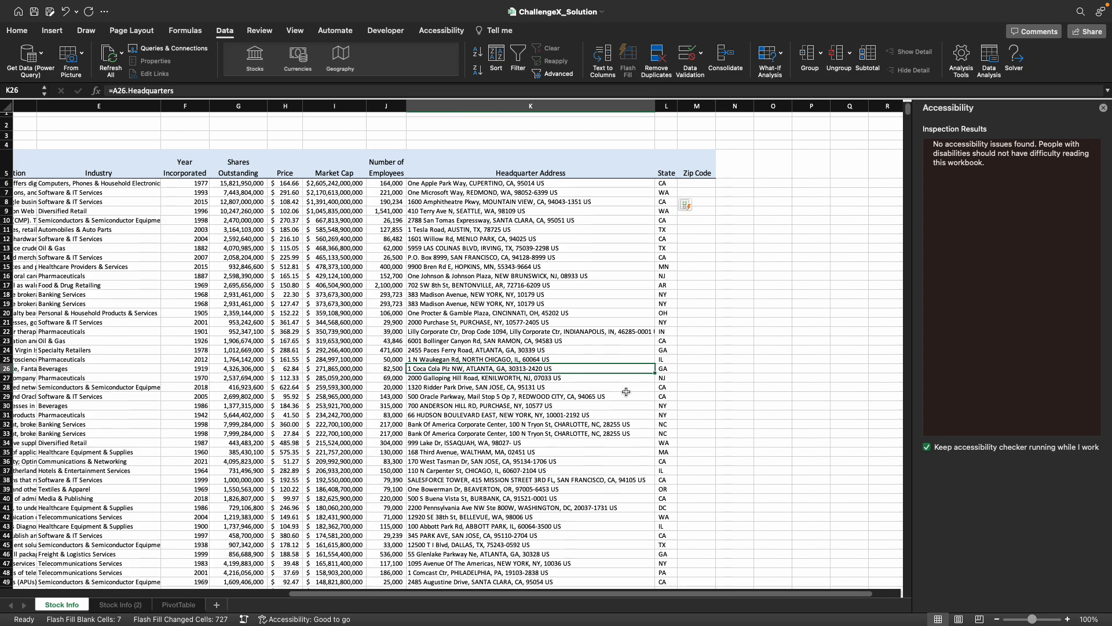
pyautogui.click(670, 381)
pyautogui.scroll(-15, 666, 400)
pyautogui.click(666, 399)
pyautogui.scroll(-15, 648, 431)
pyautogui.click(668, 394)
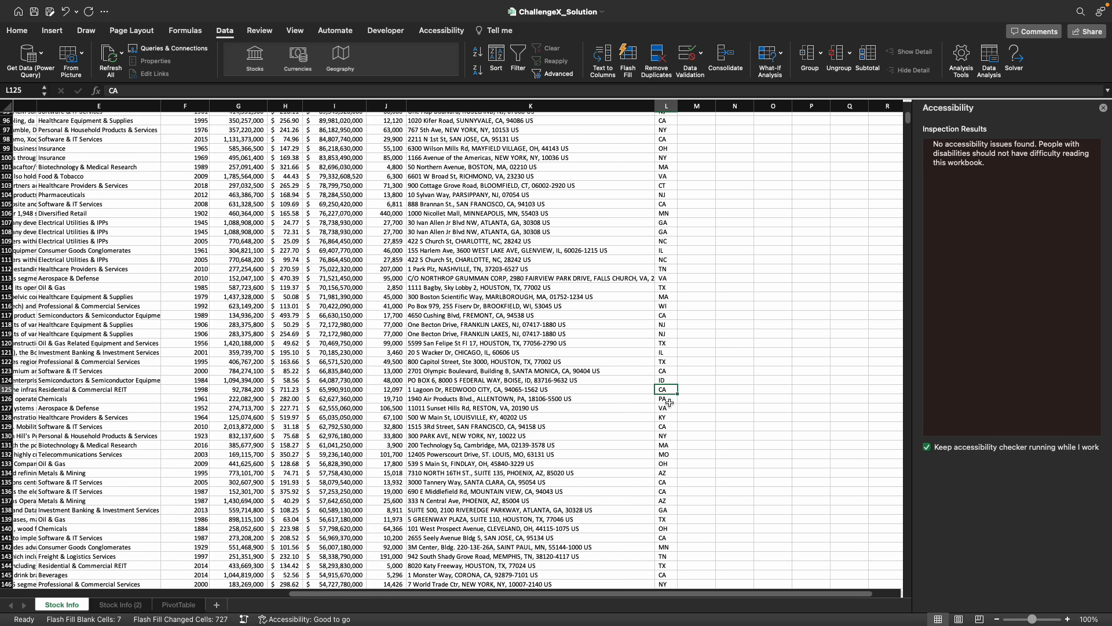
pyautogui.scroll(-4, 645, 419)
pyautogui.scroll(-4, 644, 419)
pyautogui.click(668, 405)
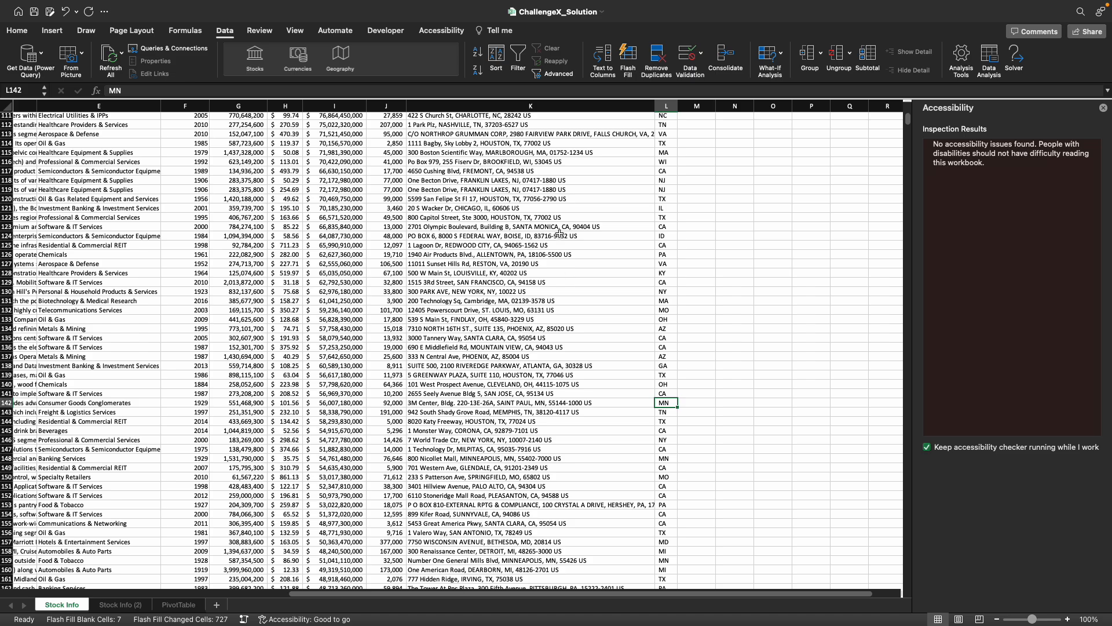
pyautogui.scroll(20, 548, 255)
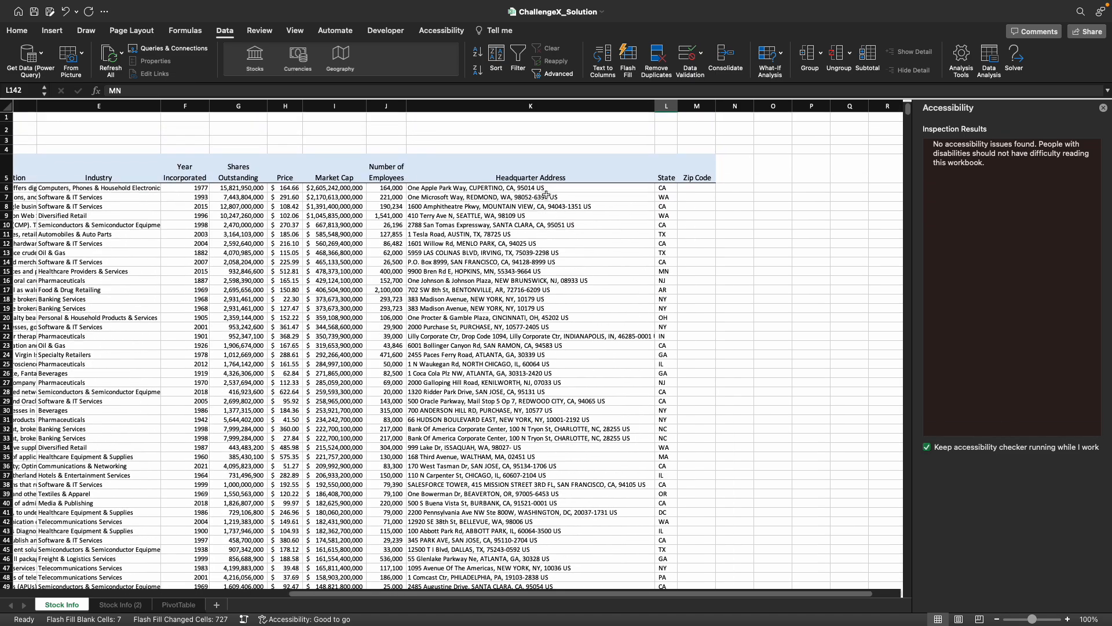
pyautogui.moveTo(539, 197); pyautogui.dragTo(548, 392)
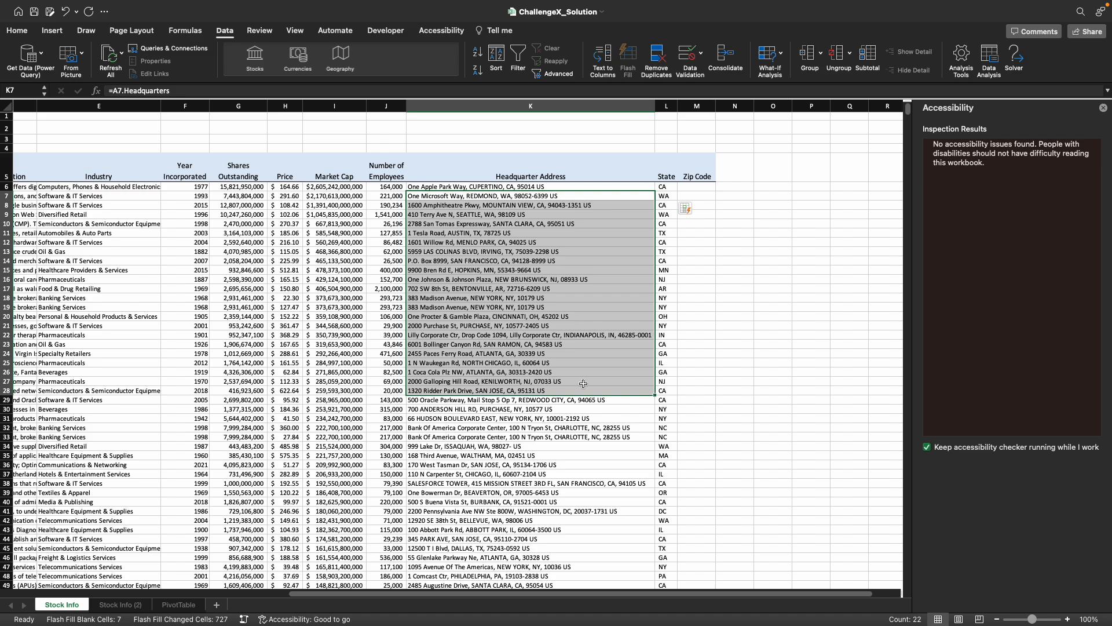
pyautogui.click(669, 416)
pyautogui.hotkey('ctrl', 'Down')
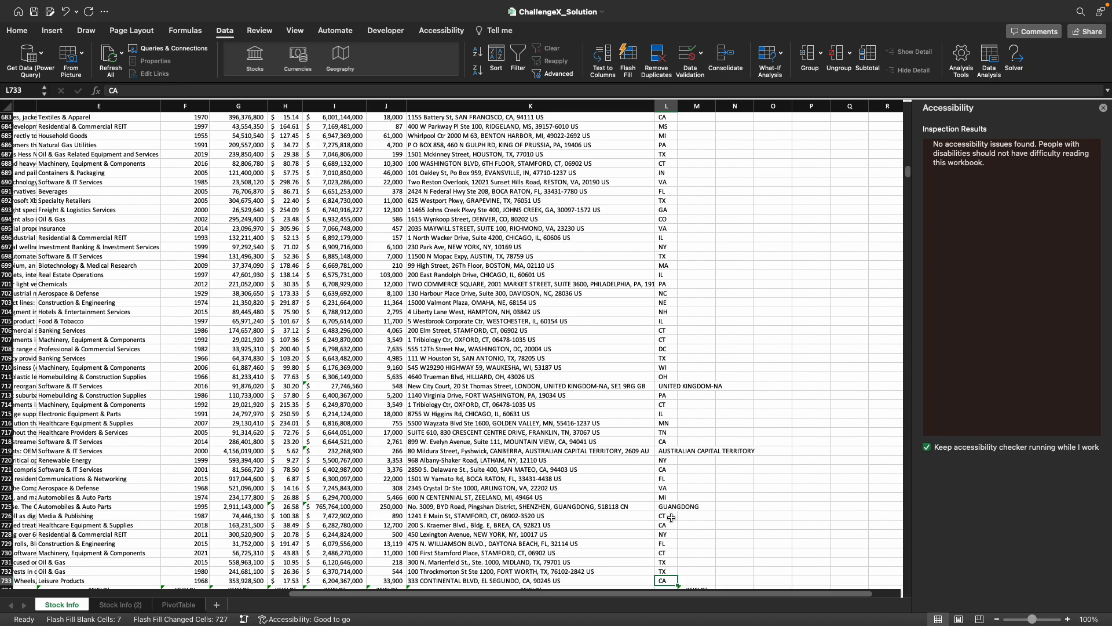
pyautogui.click(560, 387)
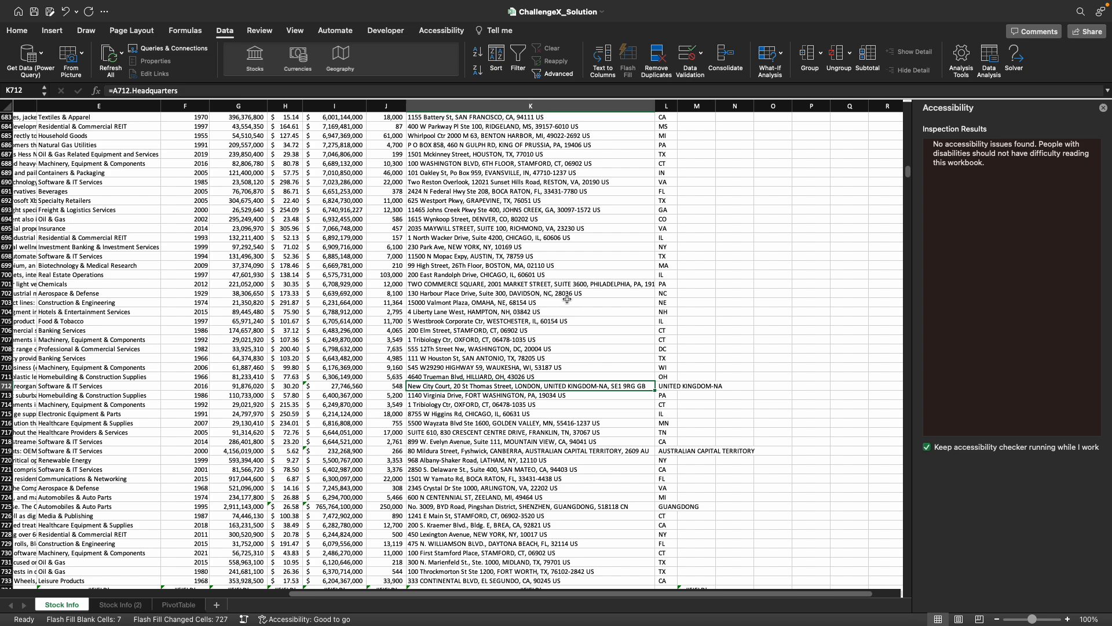
pyautogui.click(676, 360)
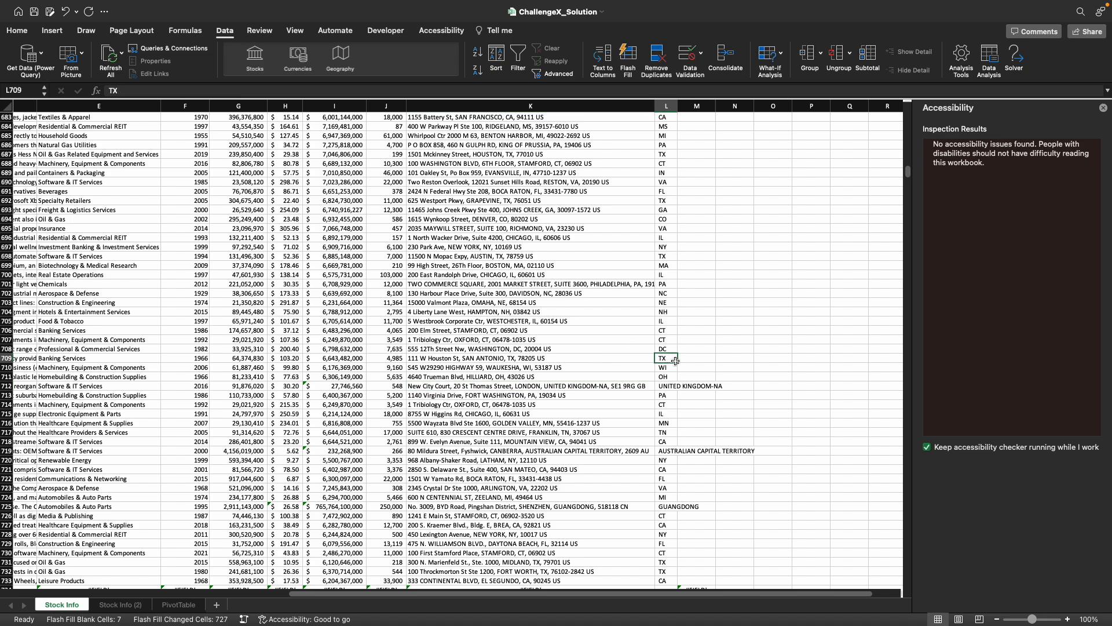
# - In N6, build the search text with a formula that joins the state in L6 and a comma
pyautogui.press('super+Up')
pyautogui.press('Right')
pyautogui.press('Down')
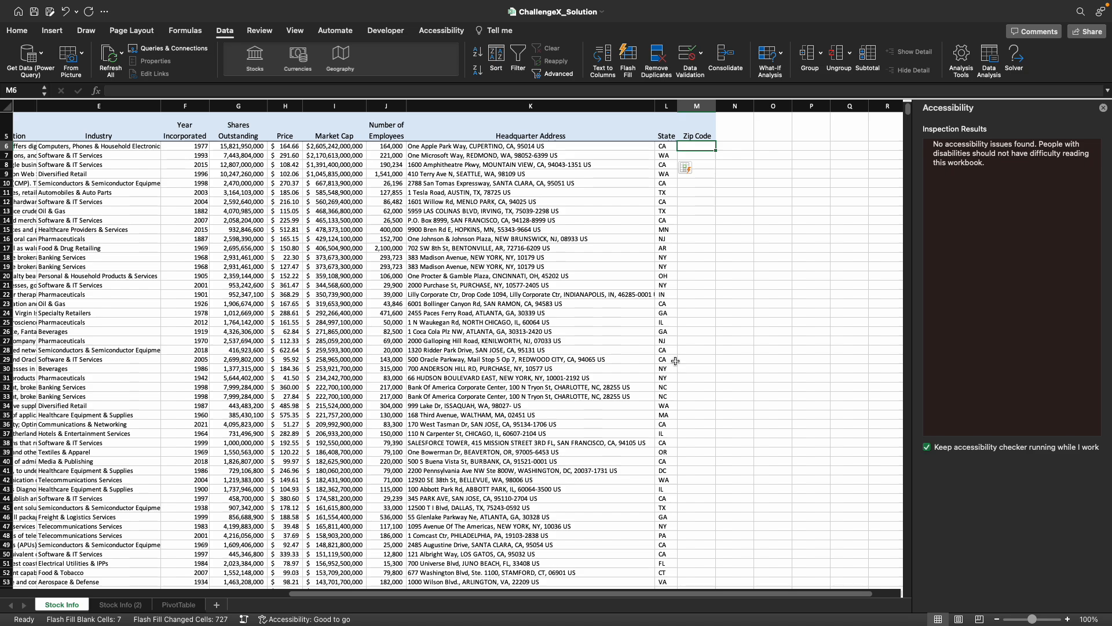
pyautogui.press('Right')
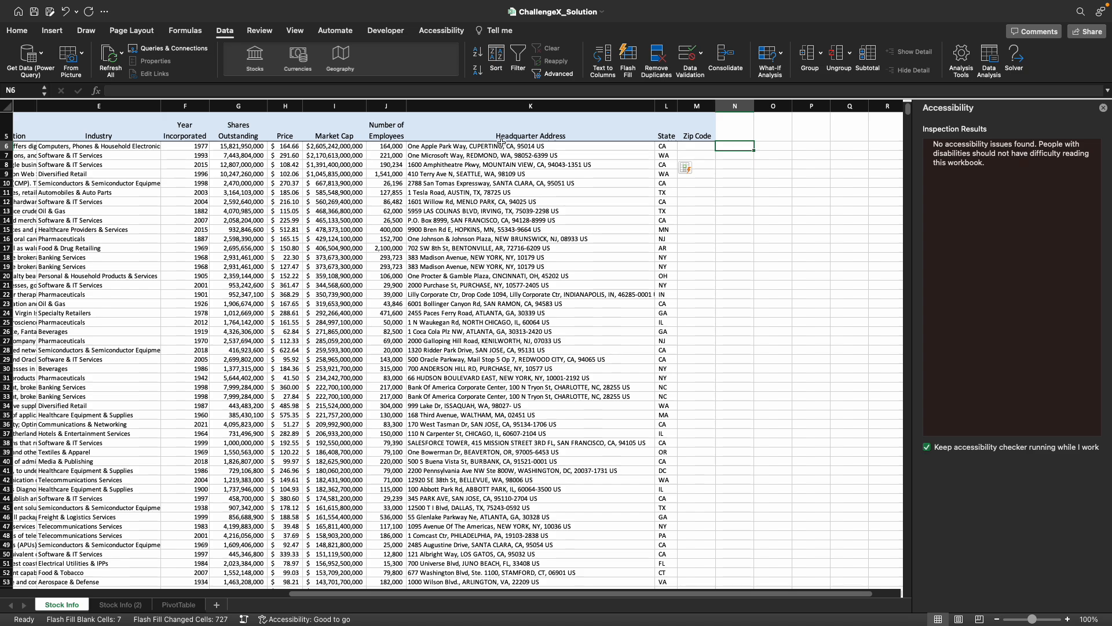
pyautogui.click(462, 146)
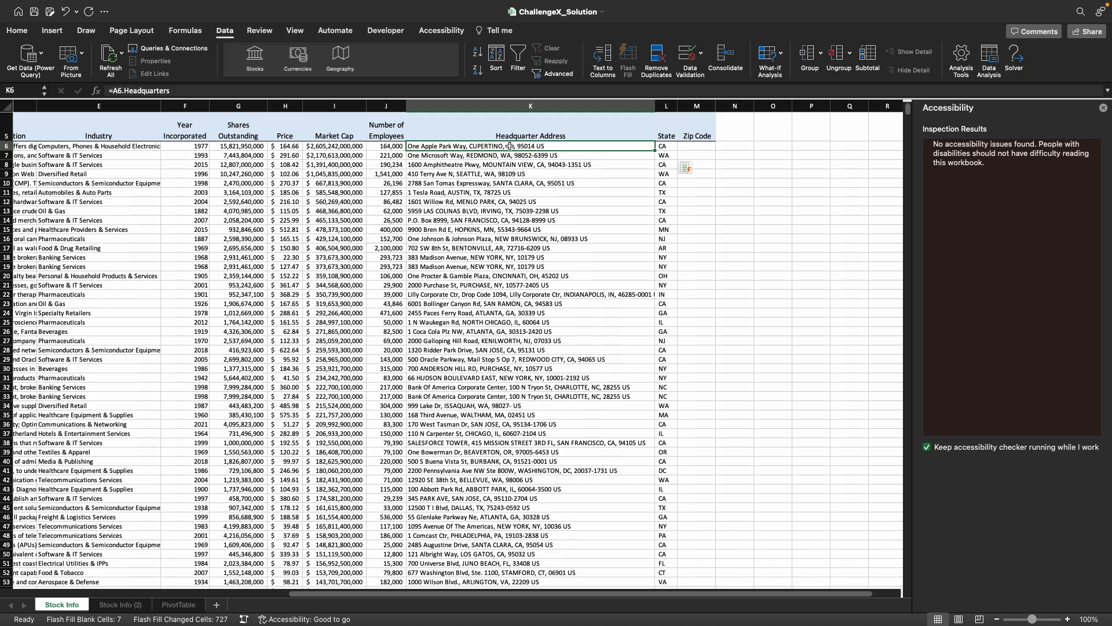
pyautogui.click(735, 146)
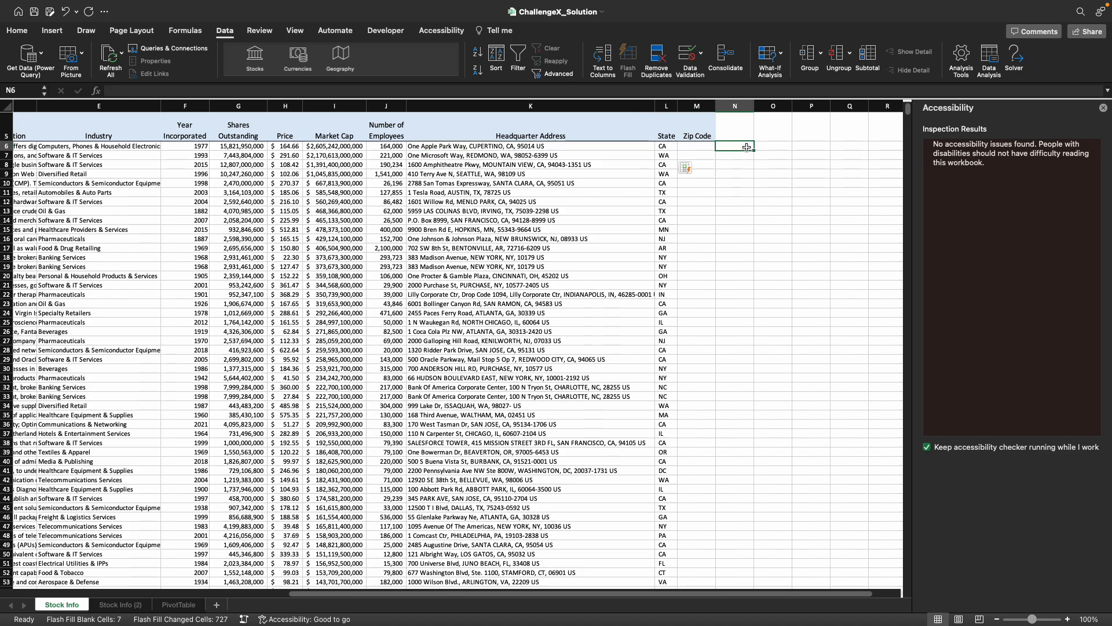
pyautogui.write('=')
pyautogui.press('Left')
pyautogui.press('Left')
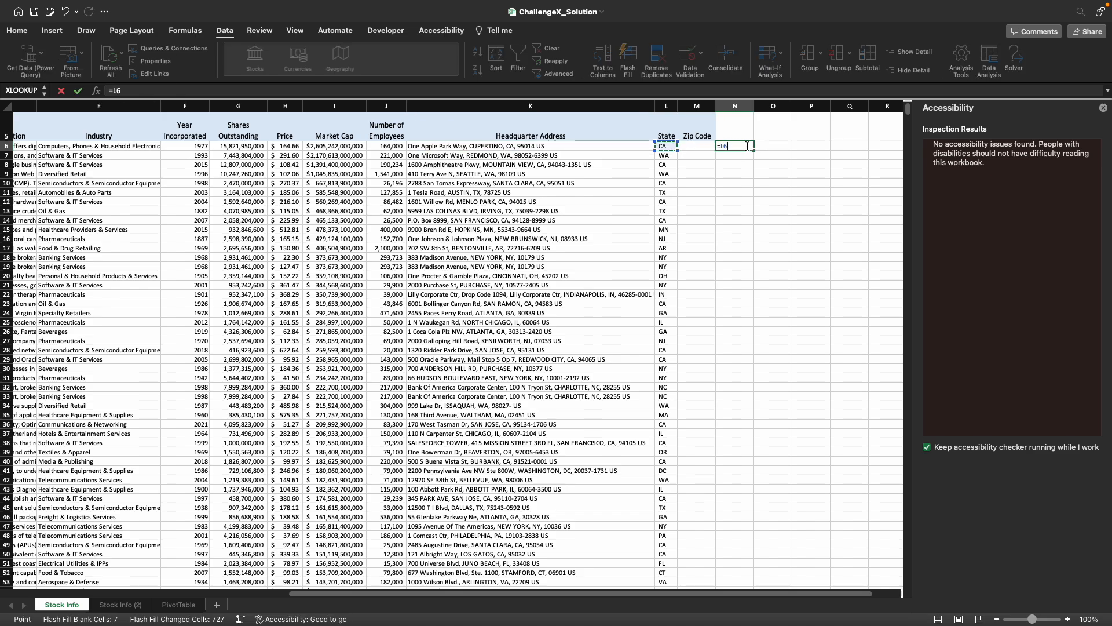
pyautogui.write('&",')
pyautogui.press('Return')
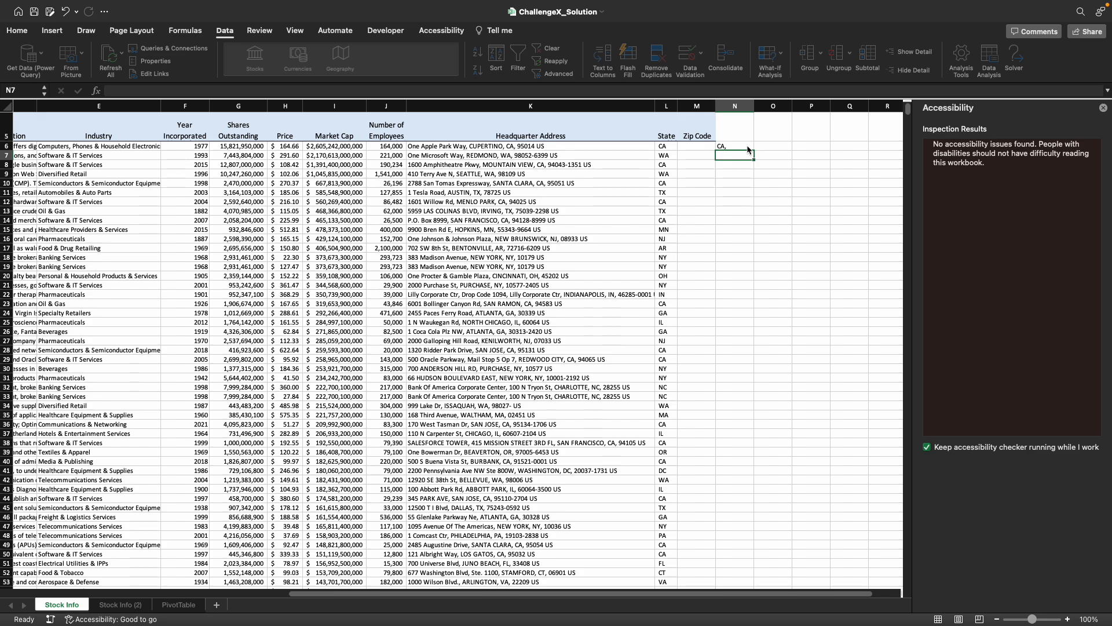
# - In O6, enter =FIND(N6,K6) to locate the state-and-comma text within the headquarter address
pyautogui.scroll(5, 750, 150)
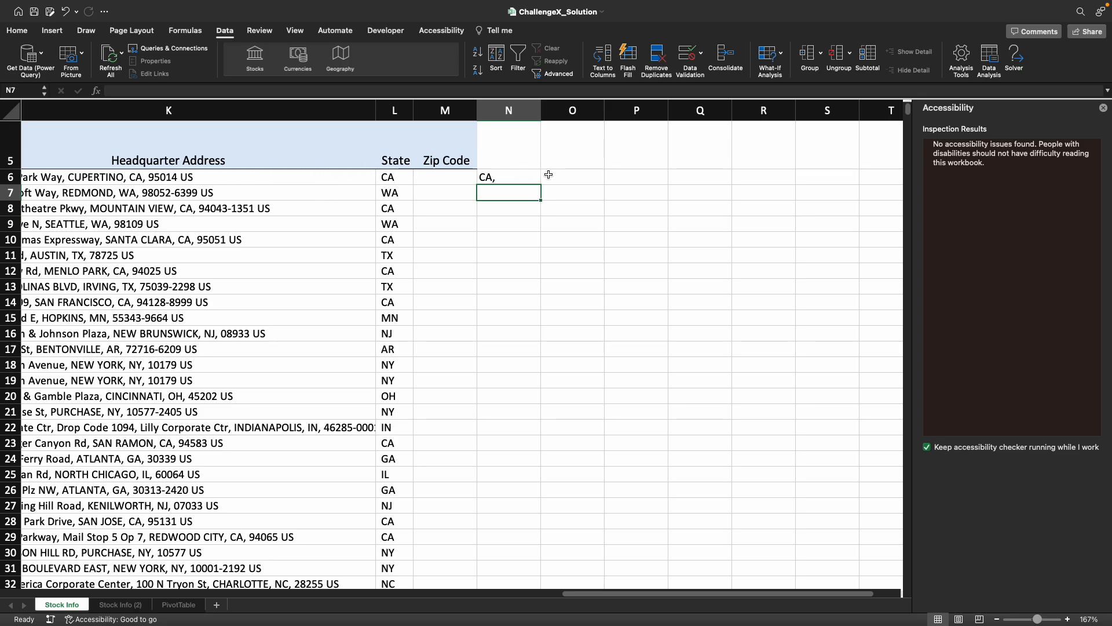
pyautogui.click(568, 176)
pyautogui.write('=')
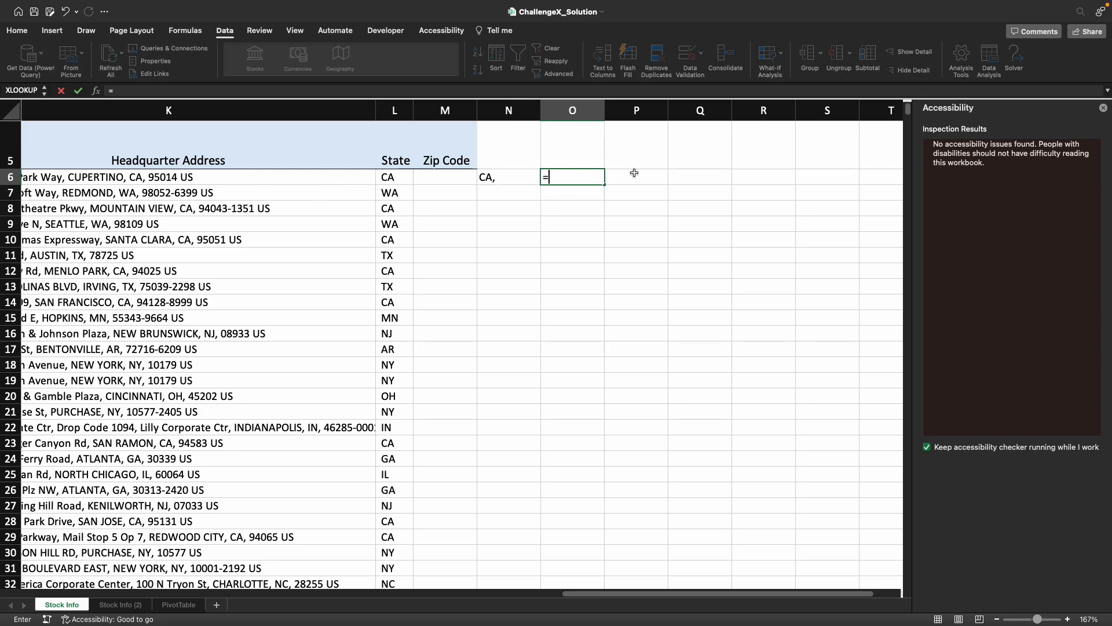
pyautogui.write('find')
pyautogui.press('Tab')
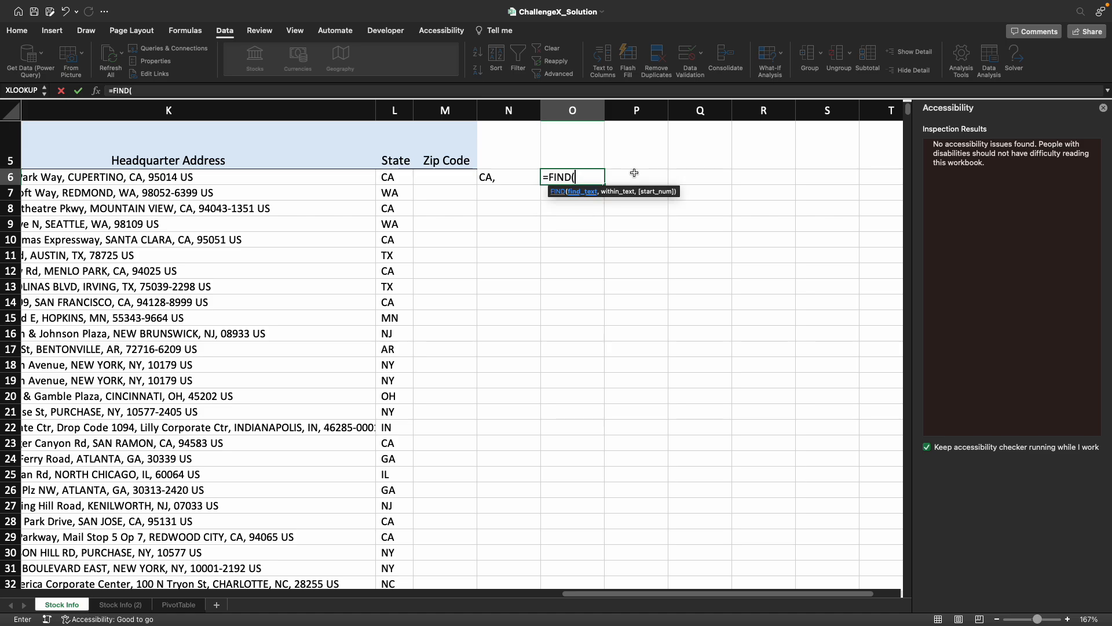
pyautogui.press('Left')
pyautogui.write(',')
pyautogui.press('Left')
pyautogui.press('Left')
pyautogui.press('Left')
pyautogui.press('Left')
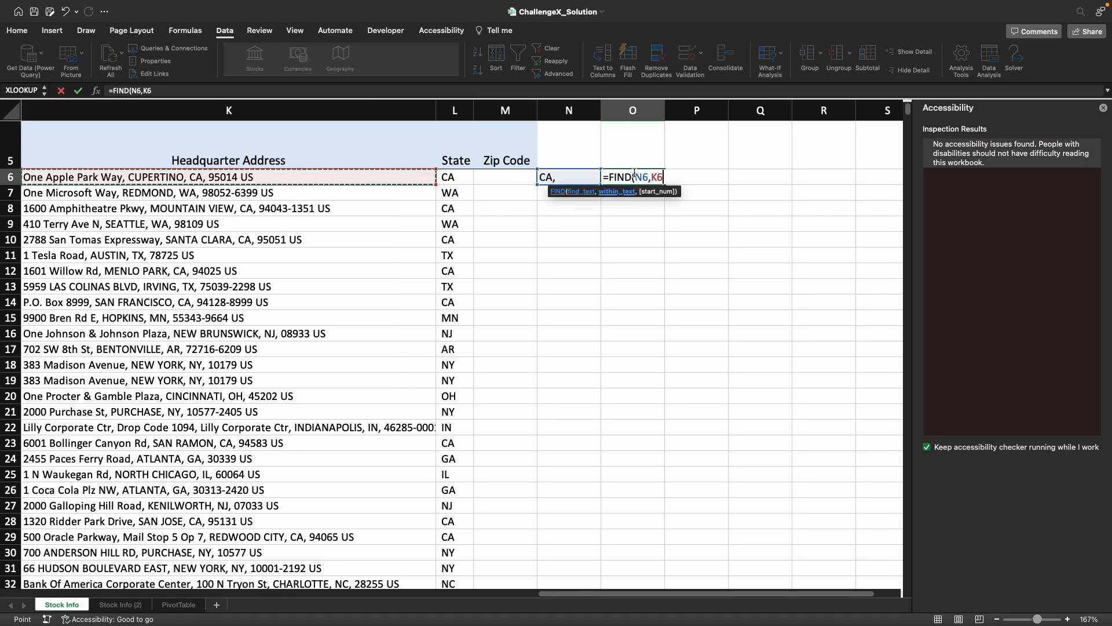
pyautogui.press('Return')
pyautogui.press('Return')
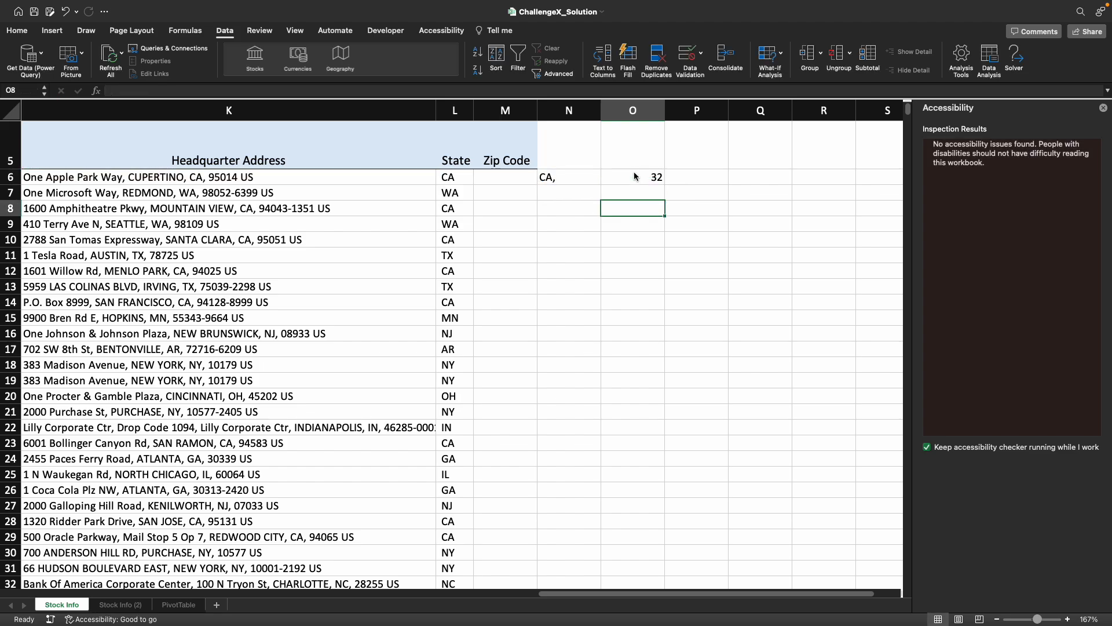
# - In P6, enter =MID(K6,O6,5) to extract five characters from the address, starting at the position in O6
pyautogui.click(704, 177)
pyautogui.write('=')
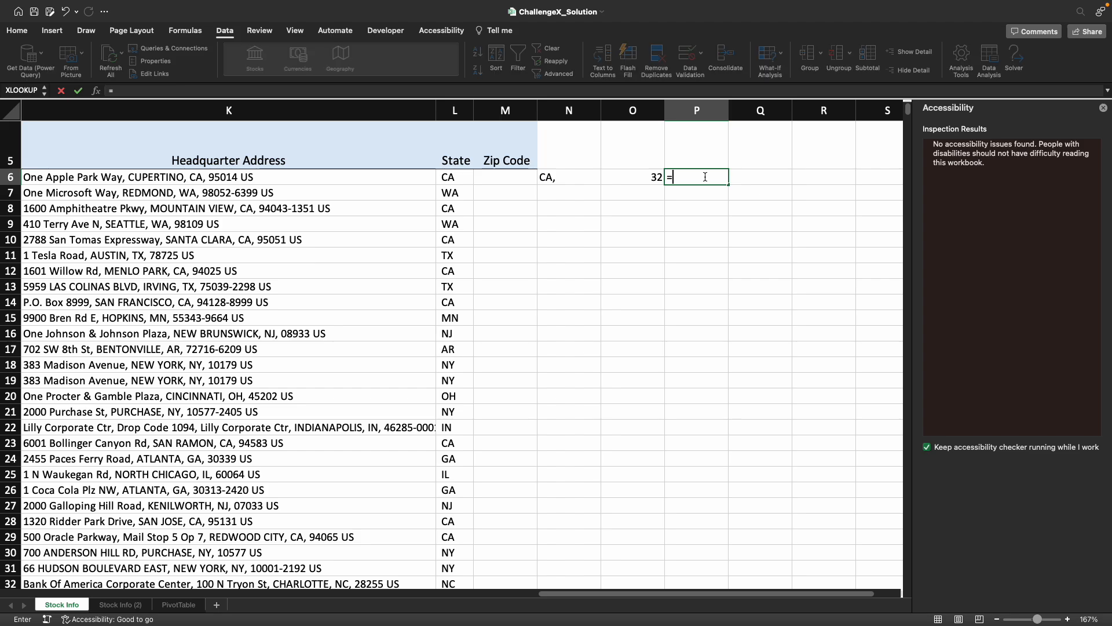
pyautogui.write('MID(')
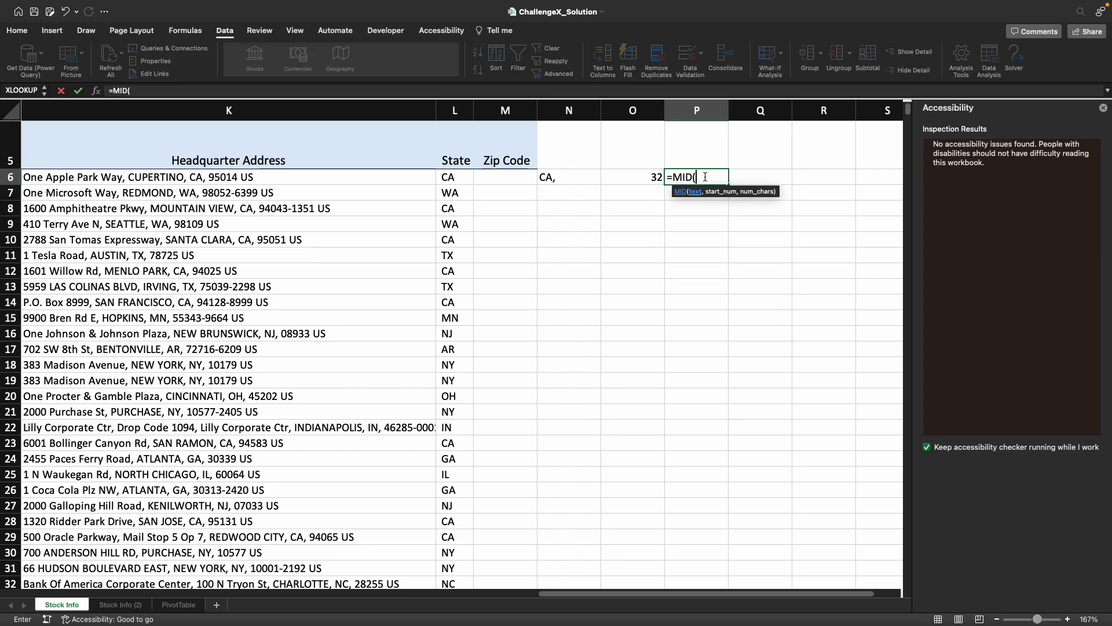
pyautogui.press('Left')
pyautogui.press('Left')
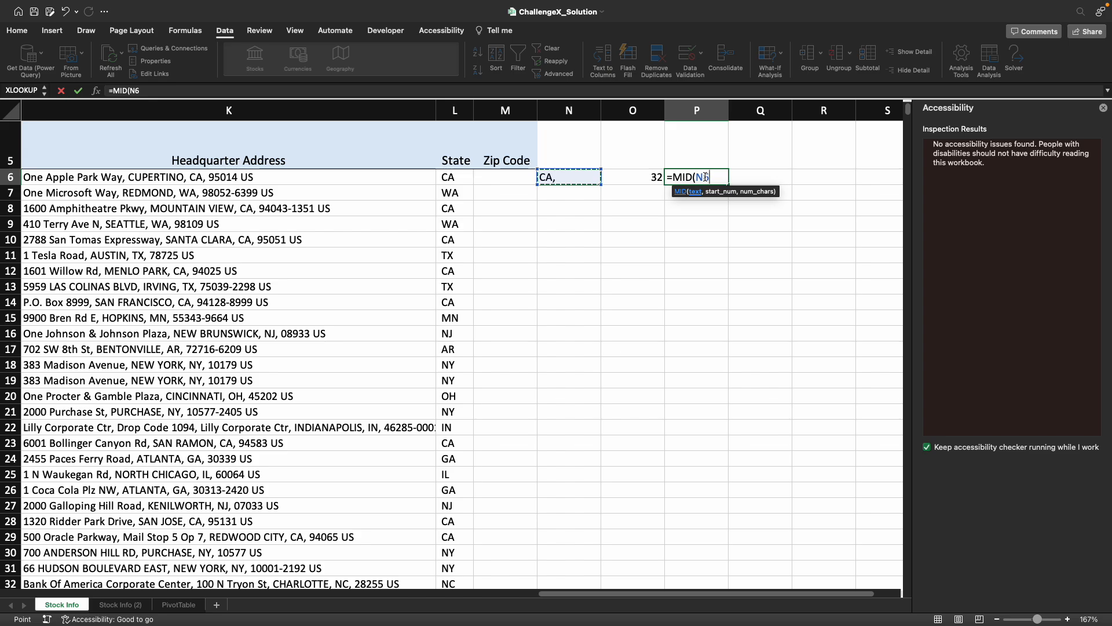
pyautogui.press('Left')
pyautogui.press('Left')
pyautogui.press('Left')
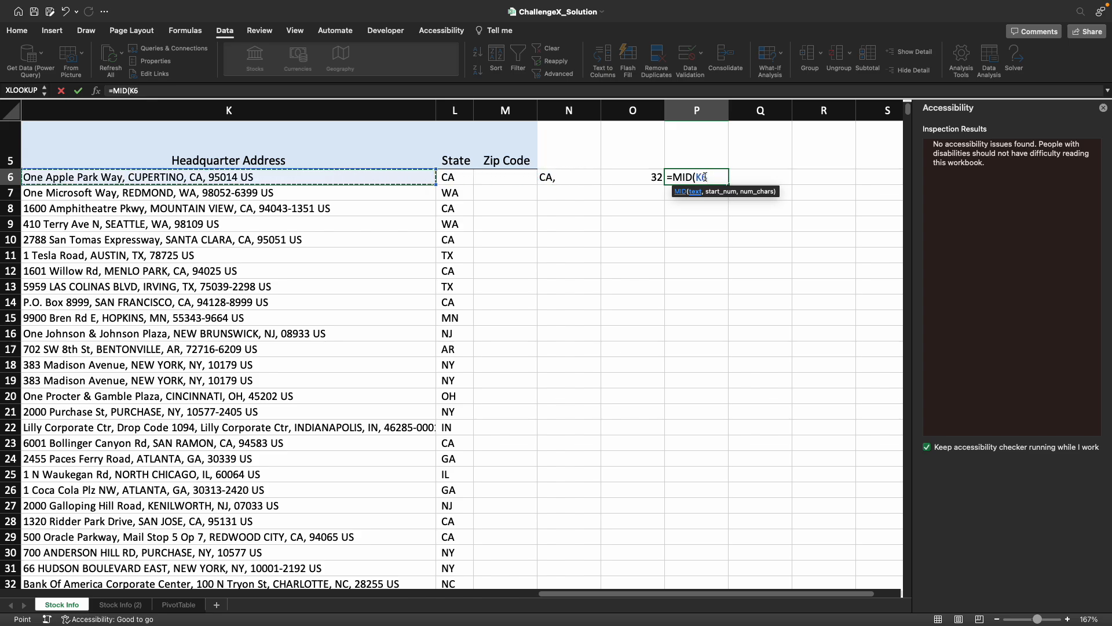
pyautogui.write(',')
pyautogui.press('Left')
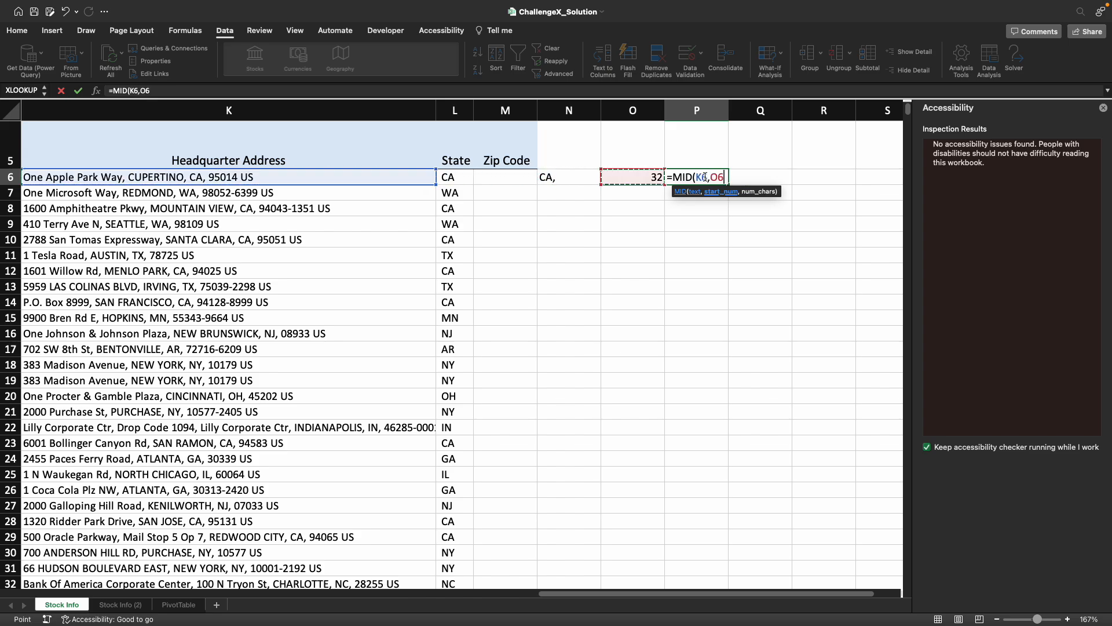
pyautogui.write(',')
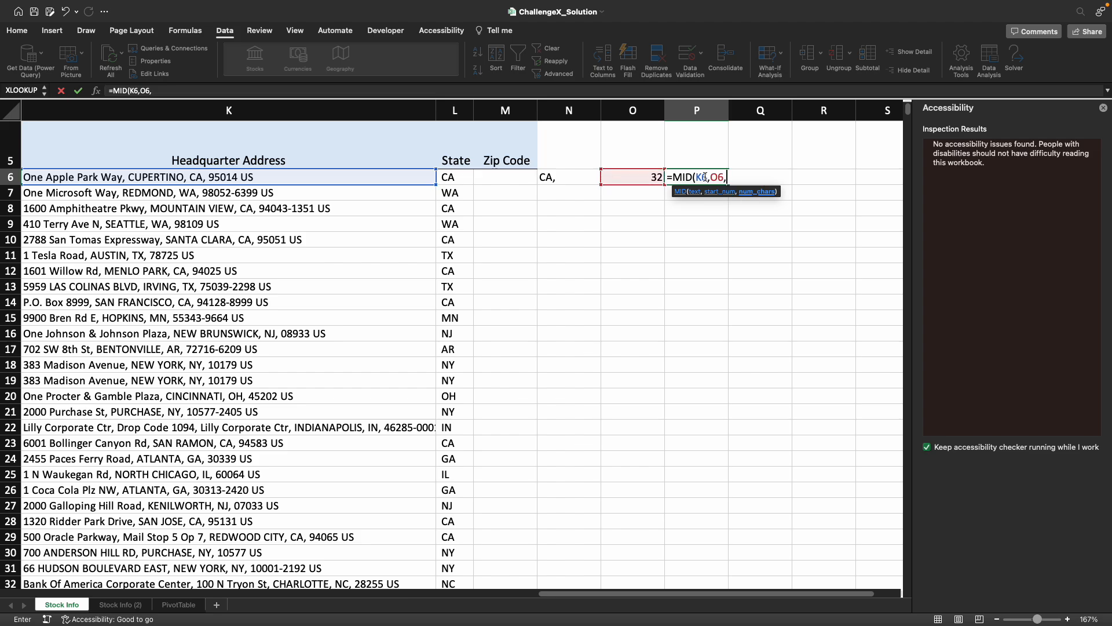
pyautogui.write('5')
pyautogui.press('Return')
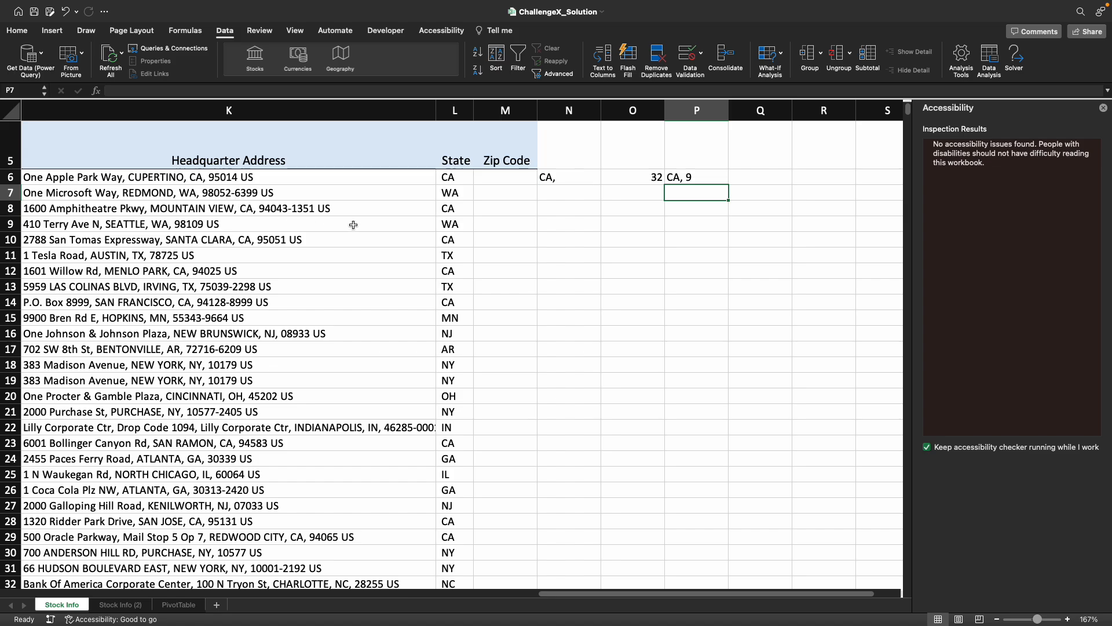
# - Add 3 to the FIND formula in O6, making it =FIND(N6,K6)+3
pyautogui.doubleClick(653, 181)
pyautogui.press('End')
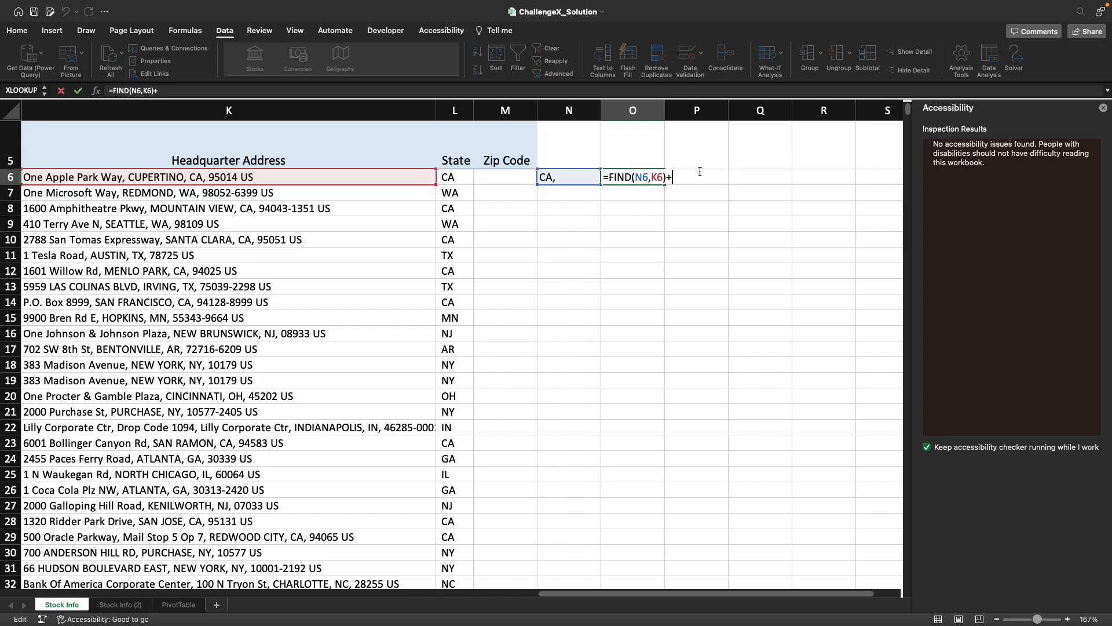
pyautogui.write('+3')
pyautogui.press('Return')
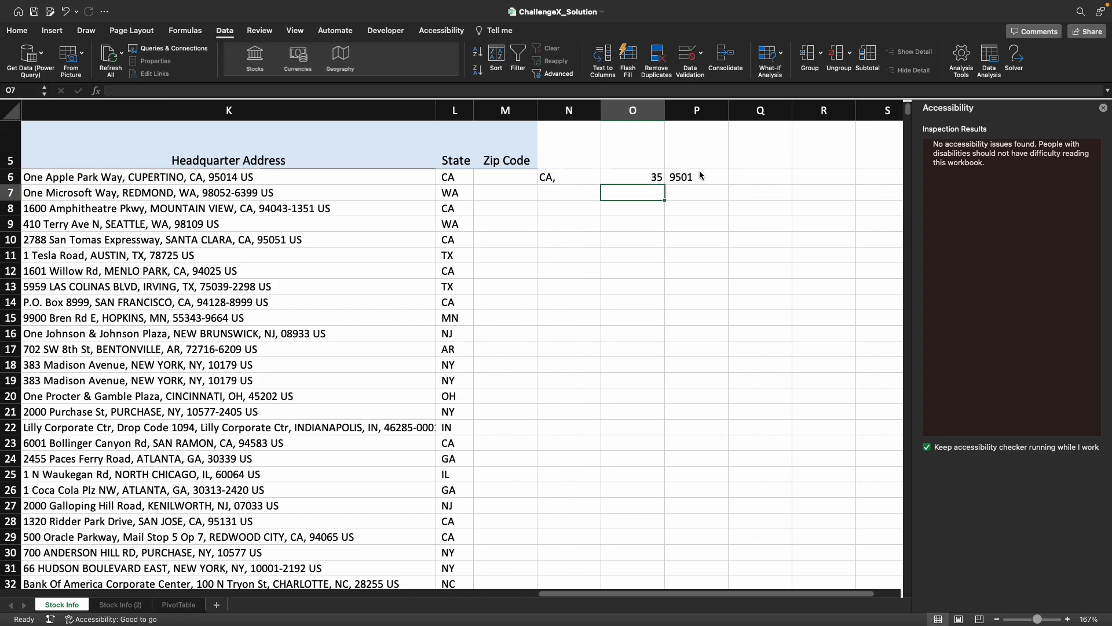
# - Change the number added to the FIND formula in O6 to 4
pyautogui.doubleClick(663, 181)
pyautogui.click(672, 170)
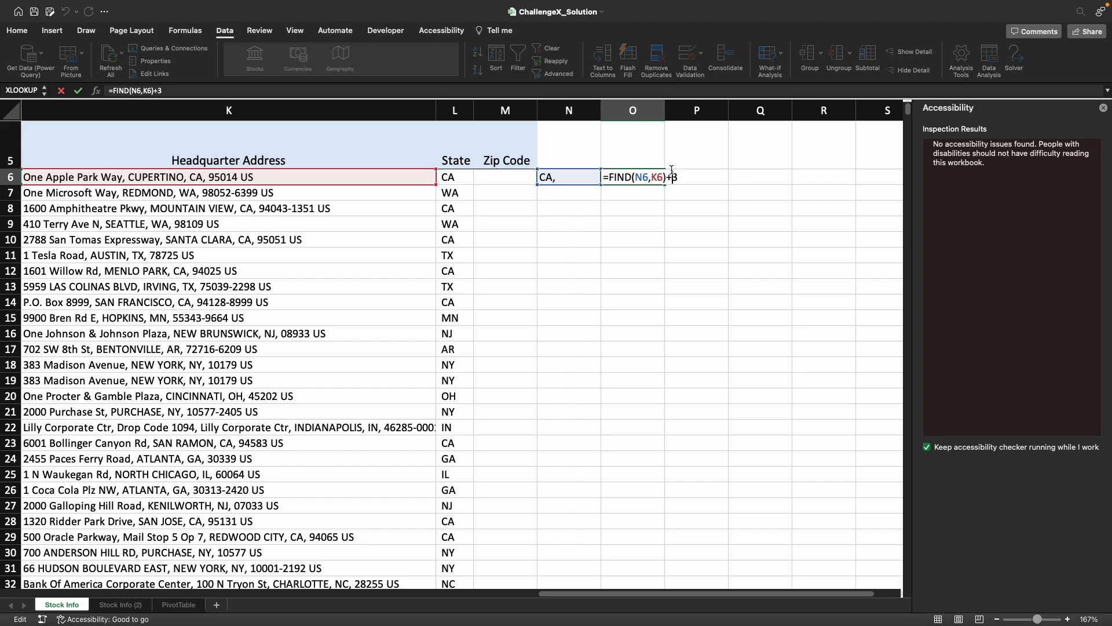
pyautogui.write('4')
pyautogui.press('Return')
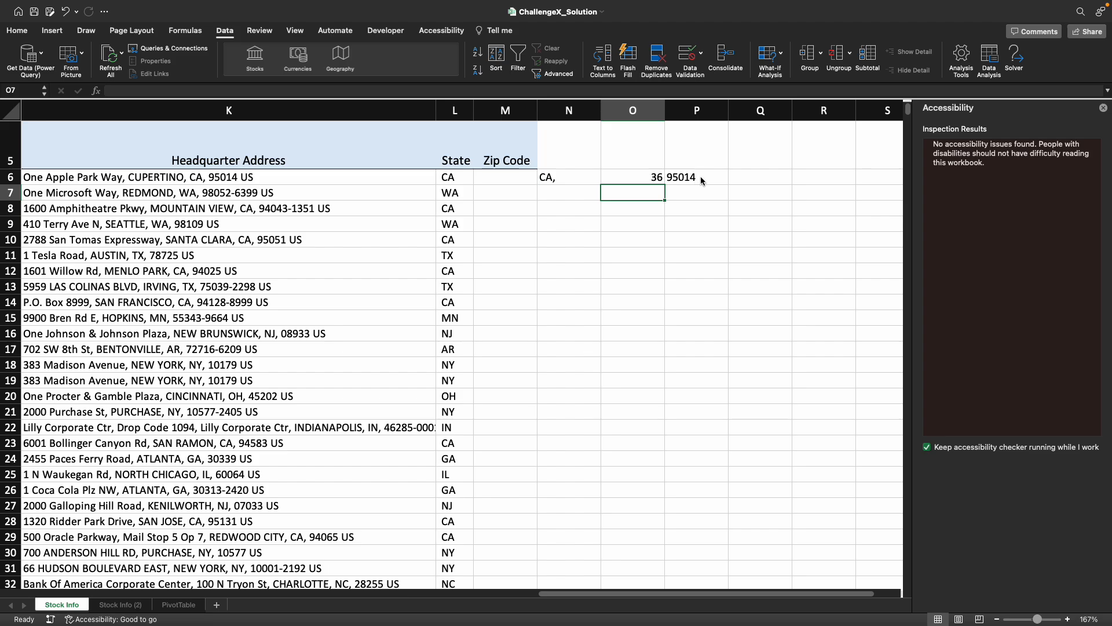
# - In the P6 MID formula, replace the O6 reference with the expression FIND(N6,K6)+4 copied from O6
pyautogui.click(750, 179)
pyautogui.doubleClick(699, 177)
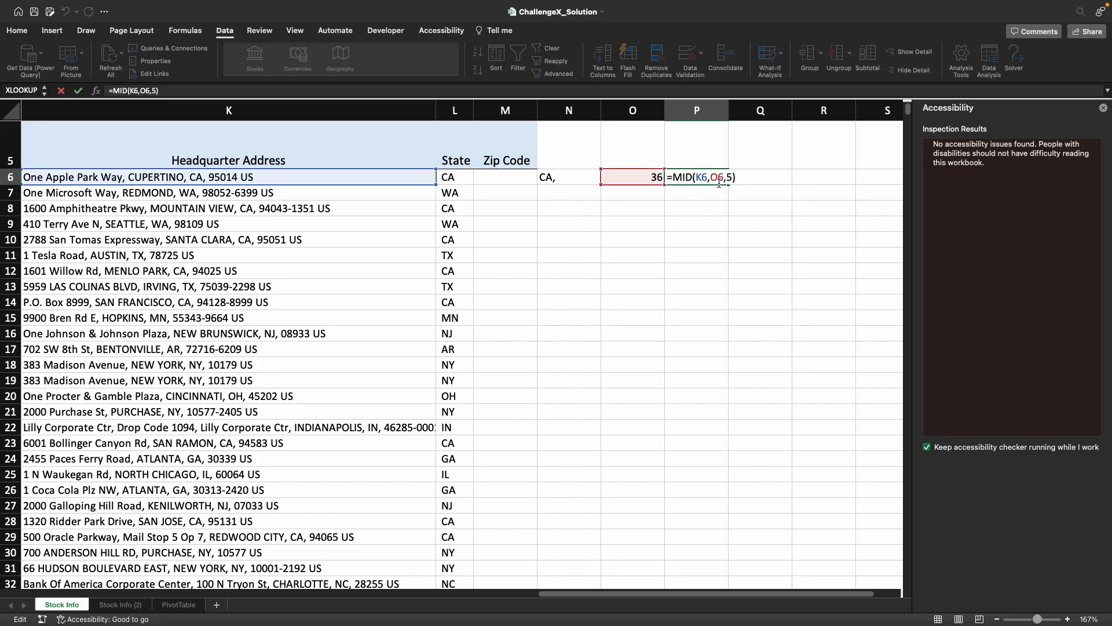
pyautogui.press('Return')
pyautogui.click(650, 179)
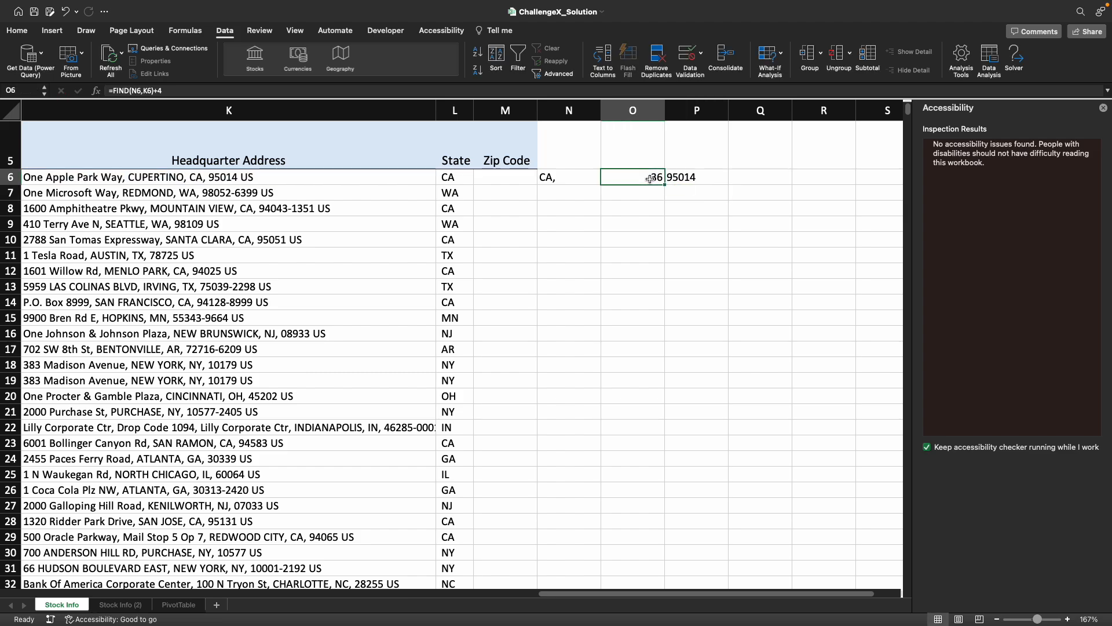
pyautogui.click(116, 91)
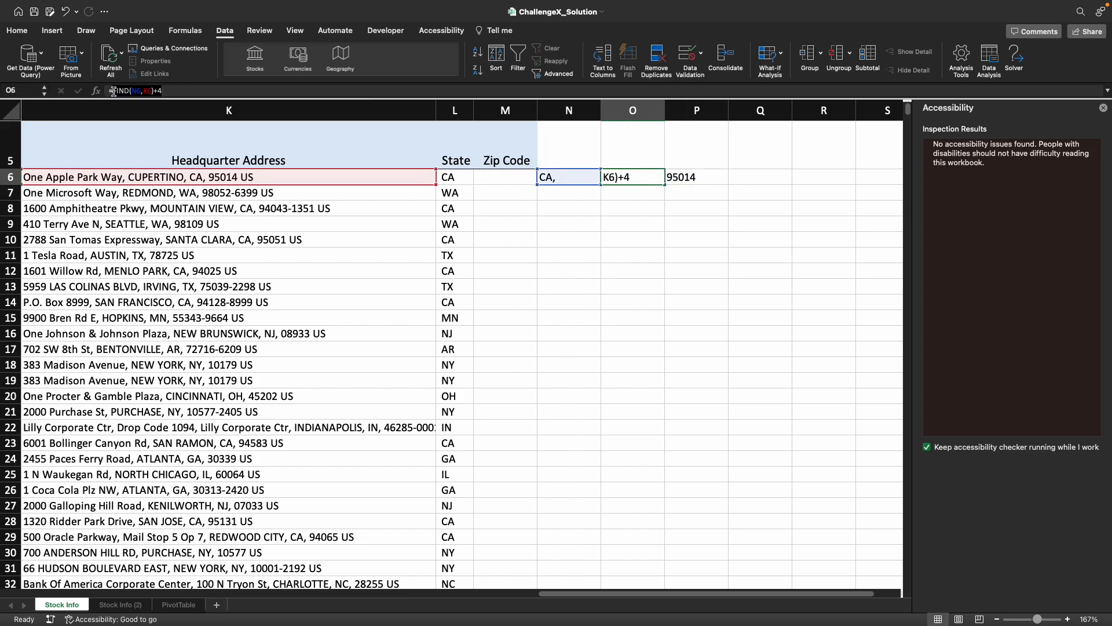
pyautogui.click(673, 177)
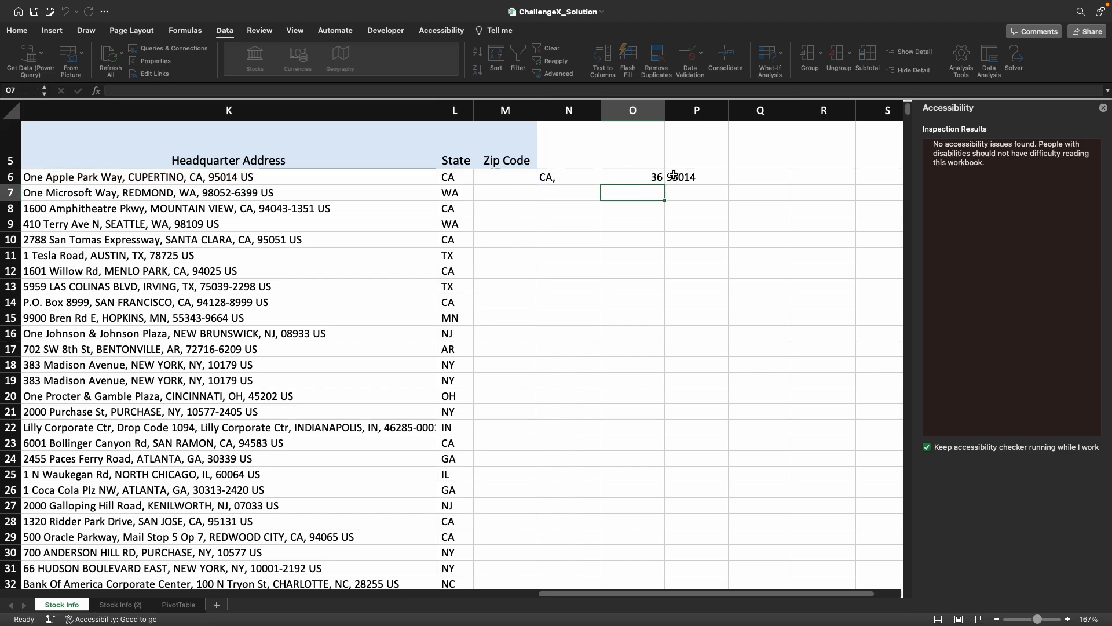
pyautogui.doubleClick(673, 177)
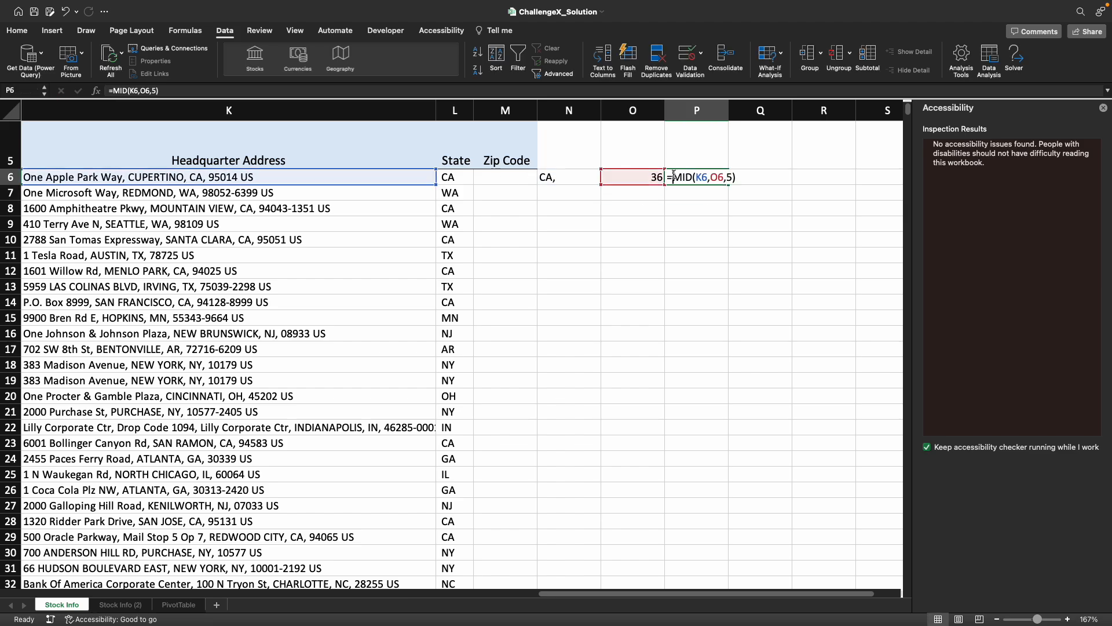
pyautogui.doubleClick(720, 178)
pyautogui.write('FIND(N6,K6)+4')
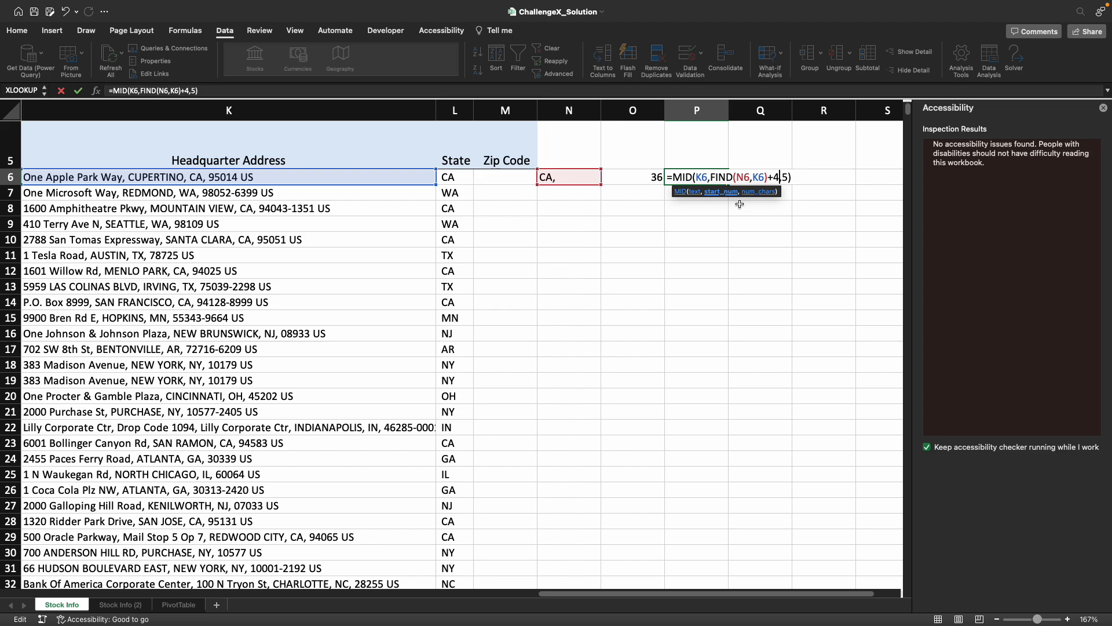
pyautogui.press('Return')
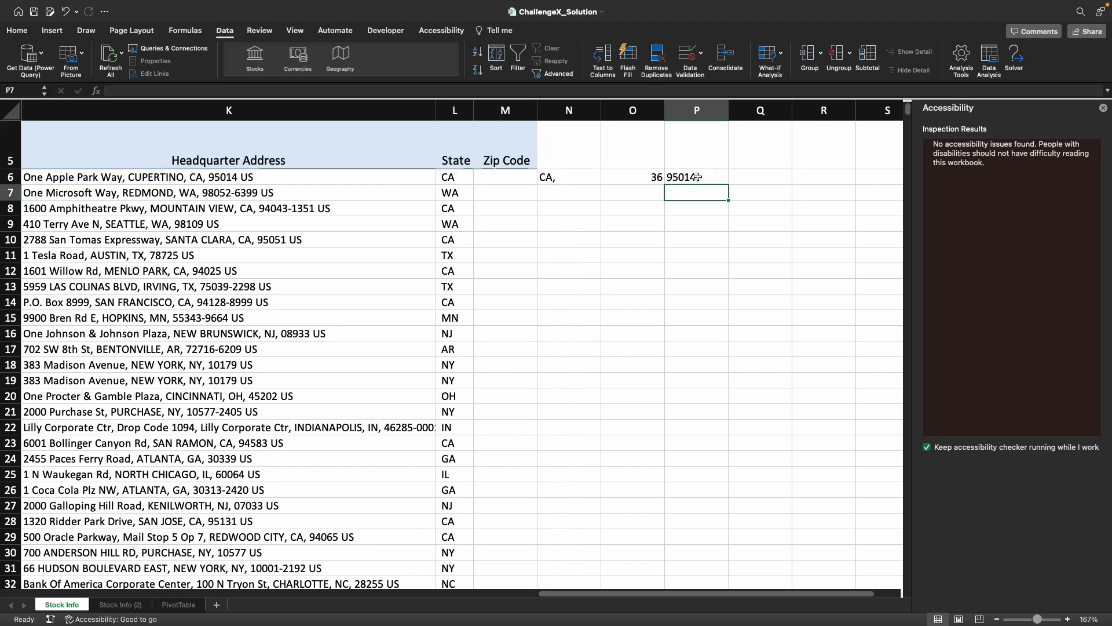
# - In the P6 formula, replace the N6 reference with L6&"," copied from N6, making it =MID(K6,FIND(L6&",",K6)+4,5)
pyautogui.doubleClick(698, 176)
pyautogui.doubleClick(749, 177)
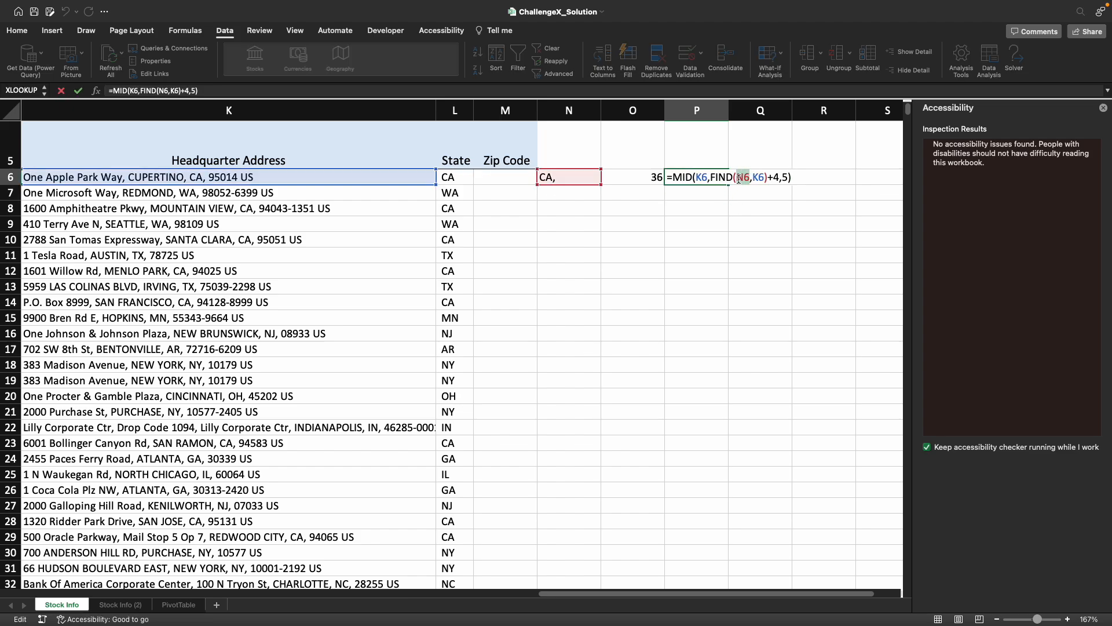
pyautogui.press('Return')
pyautogui.click(566, 177)
pyautogui.click(128, 91)
pyautogui.moveTo(121, 92); pyautogui.dragTo(110, 93)
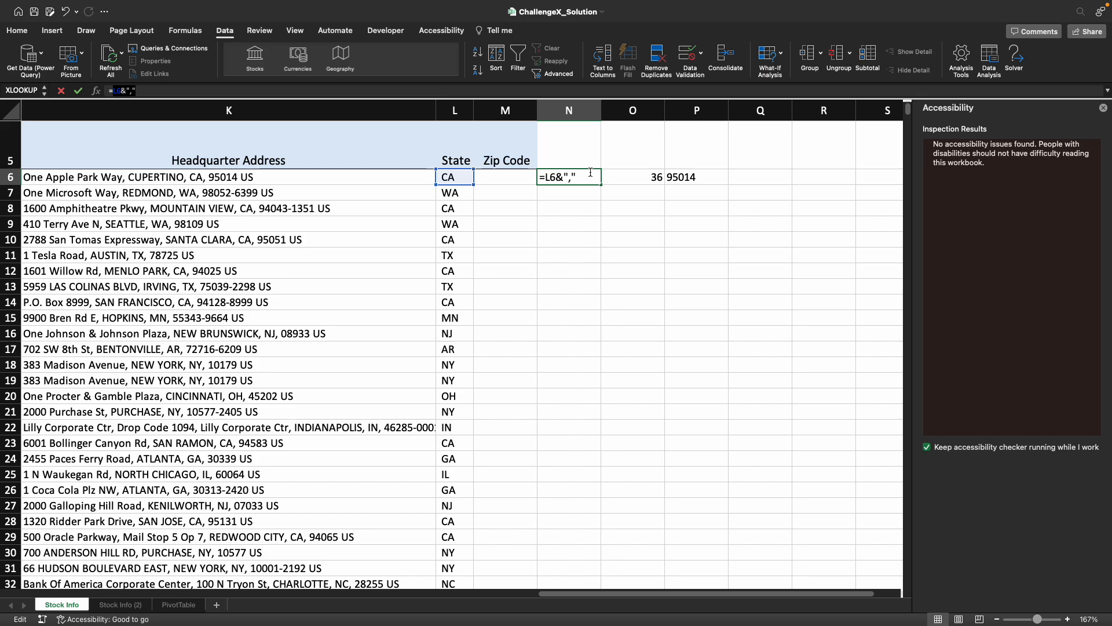
pyautogui.press('Return')
pyautogui.doubleClick(693, 177)
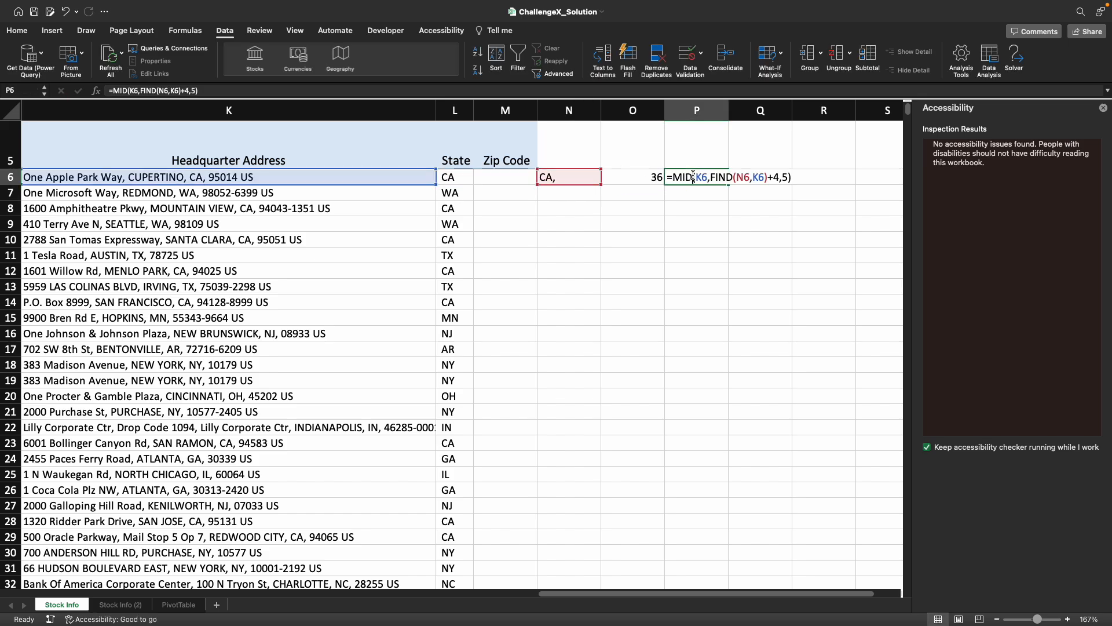
pyautogui.doubleClick(744, 177)
pyautogui.write('L6&","')
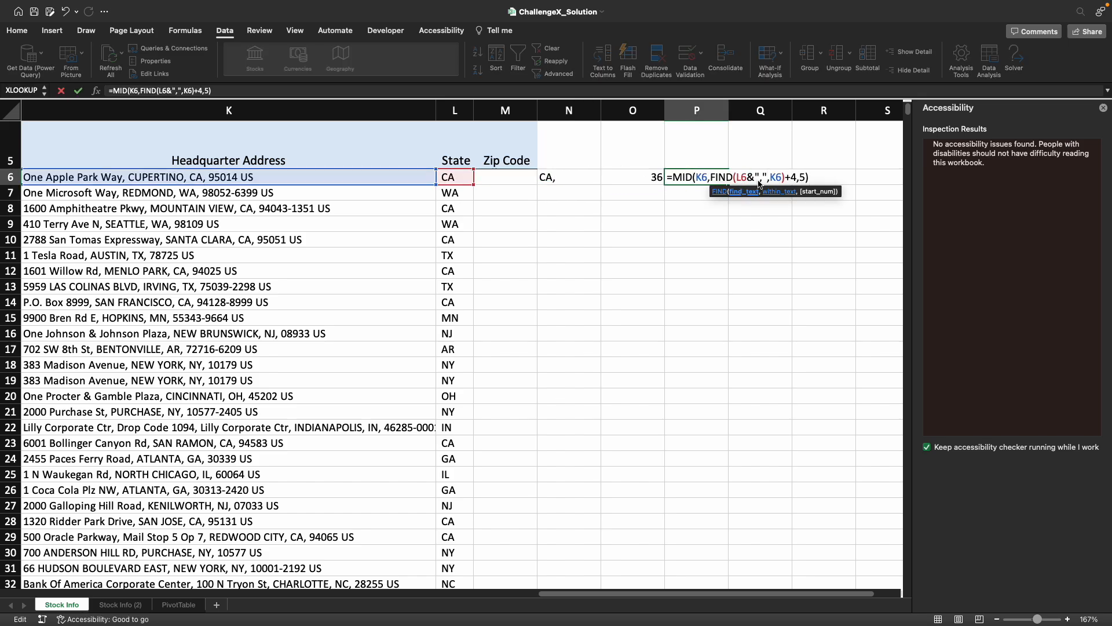
pyautogui.press('Return')
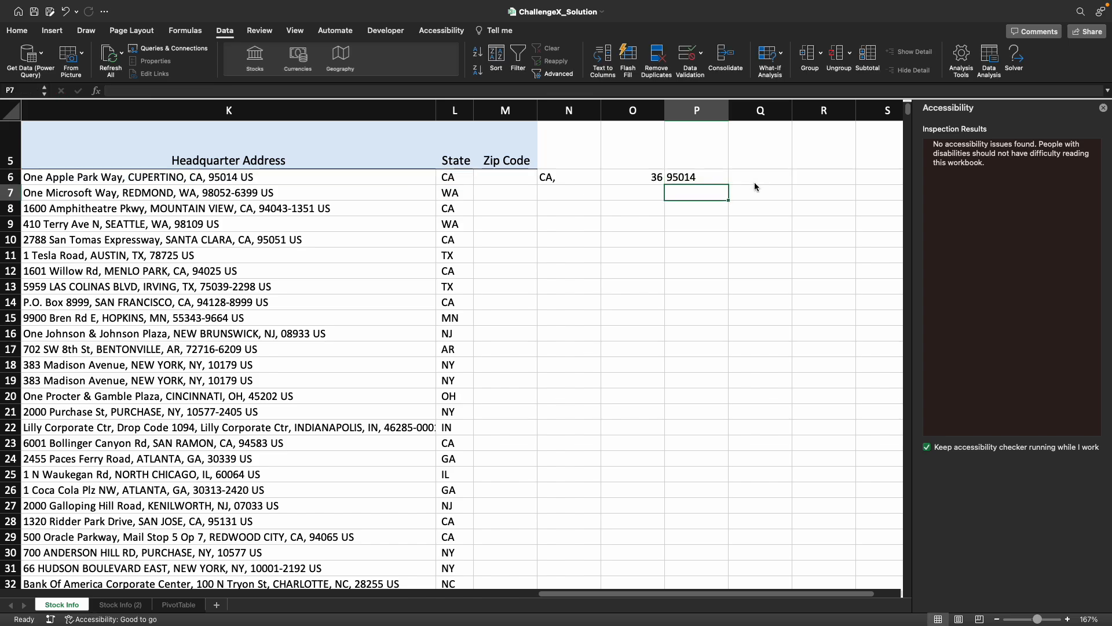
# - Move the combined formula text =MID(K6,FIND(L6&",",K6)+4,5) from P6 into M6 under Zip Code
pyautogui.click(719, 179)
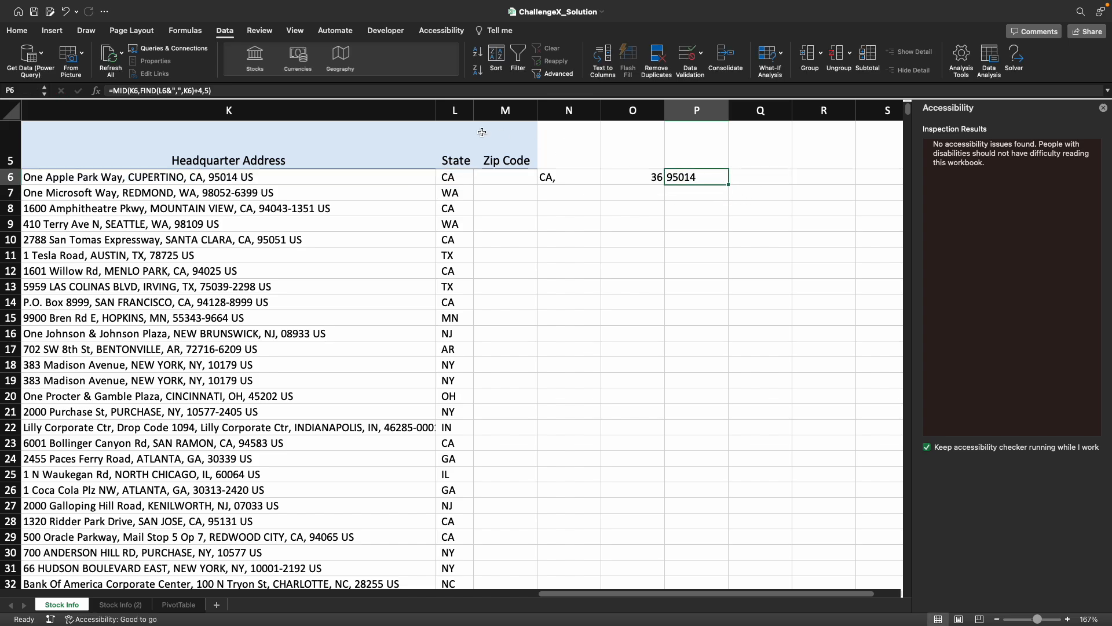
pyautogui.click(369, 94)
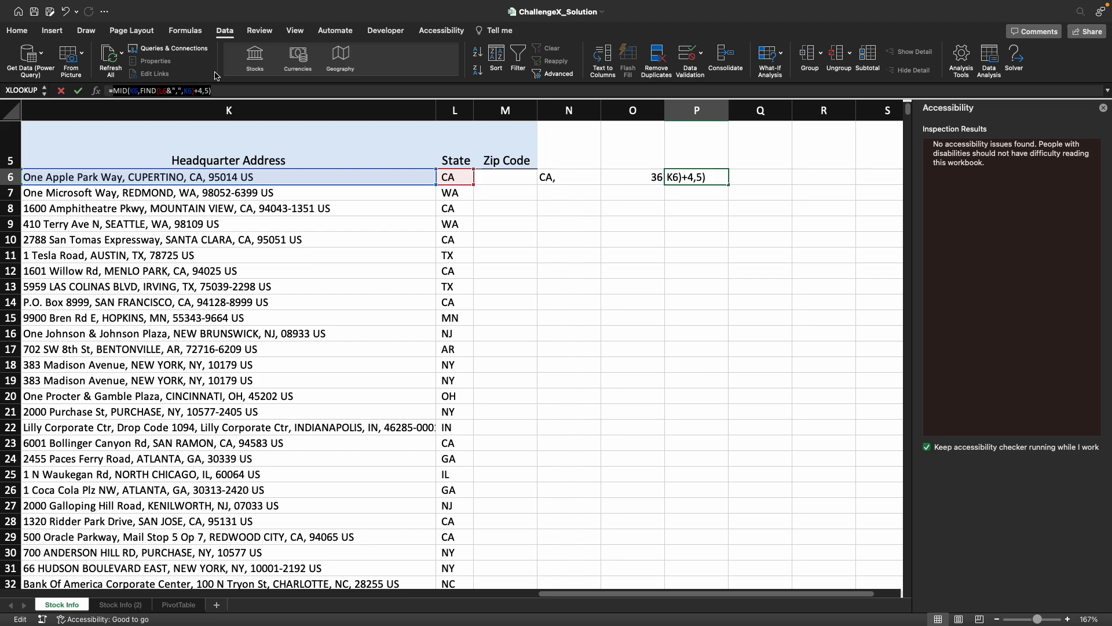
pyautogui.press('super+x')
pyautogui.press('Return')
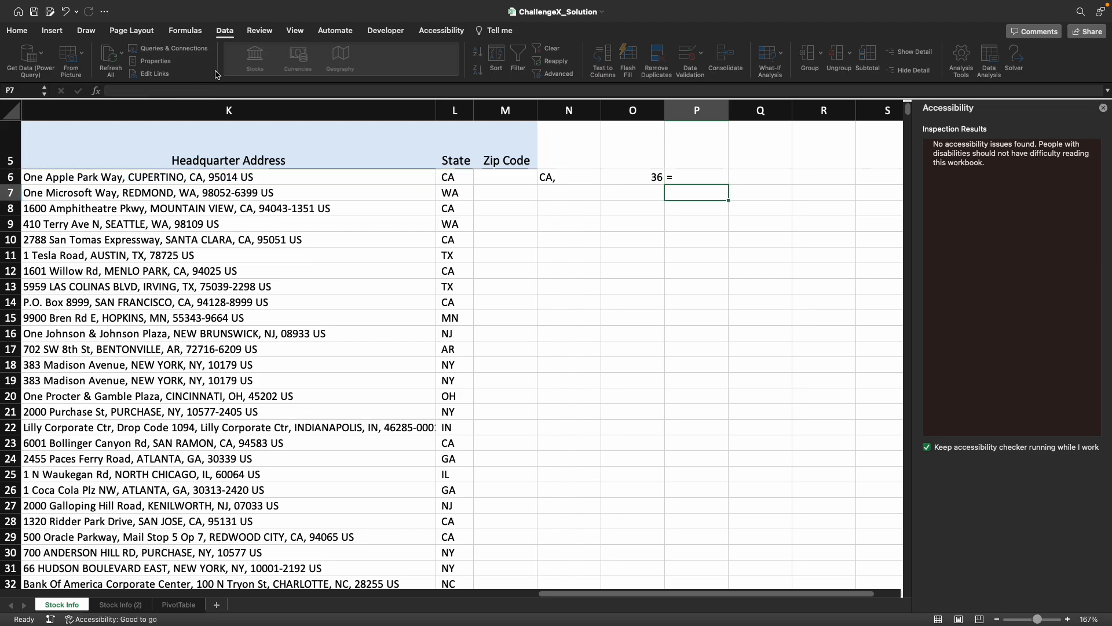
pyautogui.press('Left')
pyautogui.press('Left')
pyautogui.press('Left')
pyautogui.press('Up')
pyautogui.press('super+v')
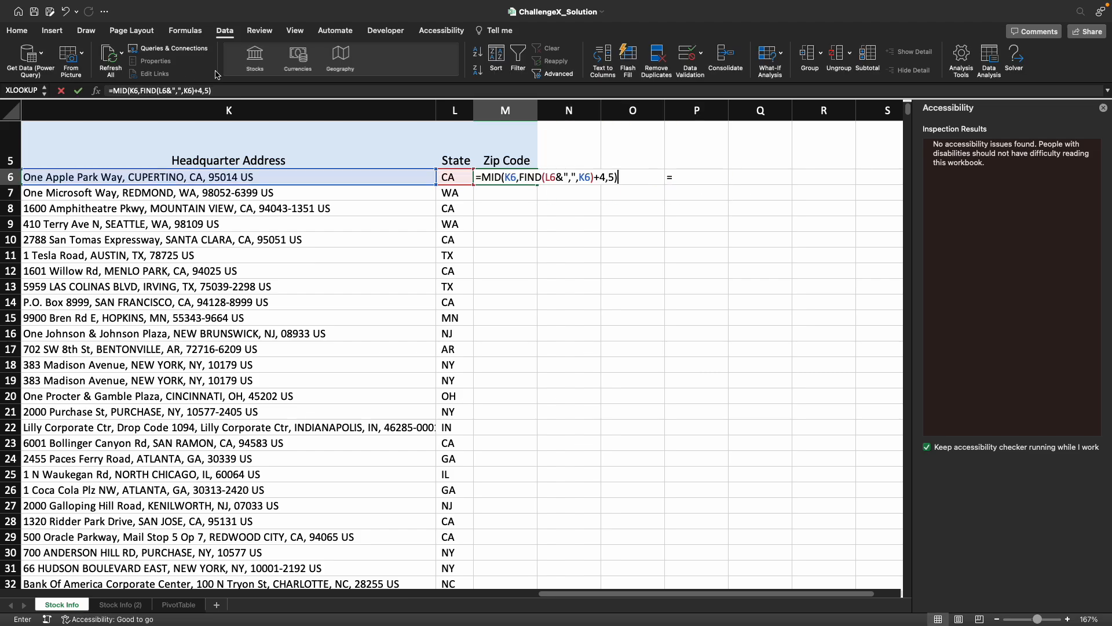
pyautogui.press('Return')
# - Clear the helper cells N6:P6
pyautogui.press('Up')
pyautogui.press('Right')
pyautogui.hotkey('shift', 'Right')
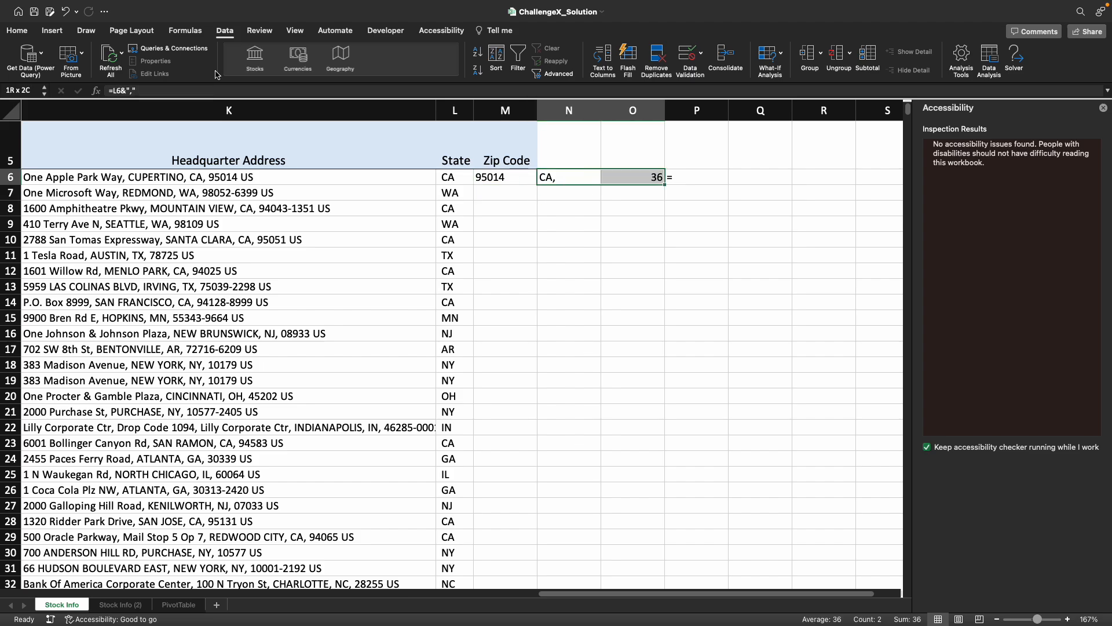
pyautogui.hotkey('shift', 'Right')
pyautogui.press('Delete')
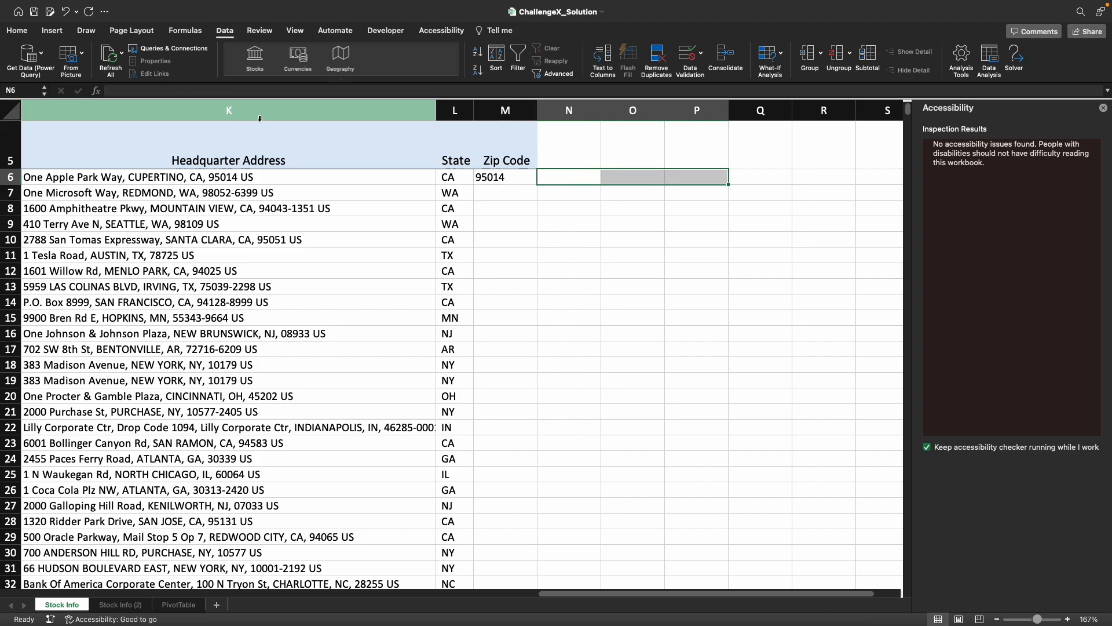
# - Fill the M6 formula down the Zip Code column and spot-check rows 68 and 72 against their headquarter addresses
pyautogui.click(507, 179)
pyautogui.doubleClick(537, 185)
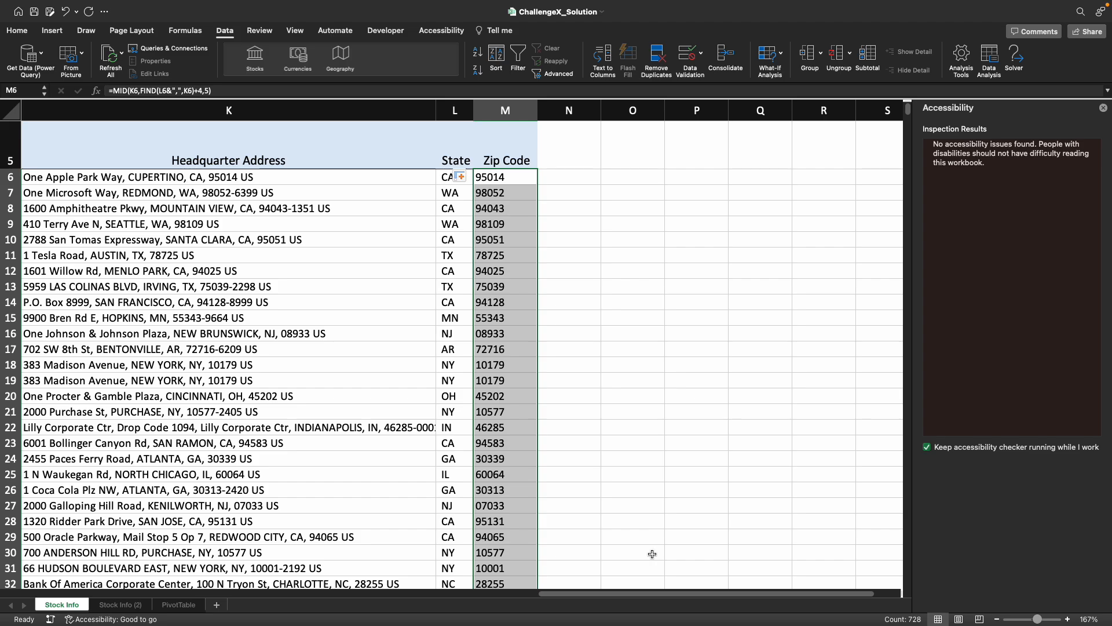
pyautogui.scroll(-5, 524, 405)
pyautogui.scroll(-14, 524, 405)
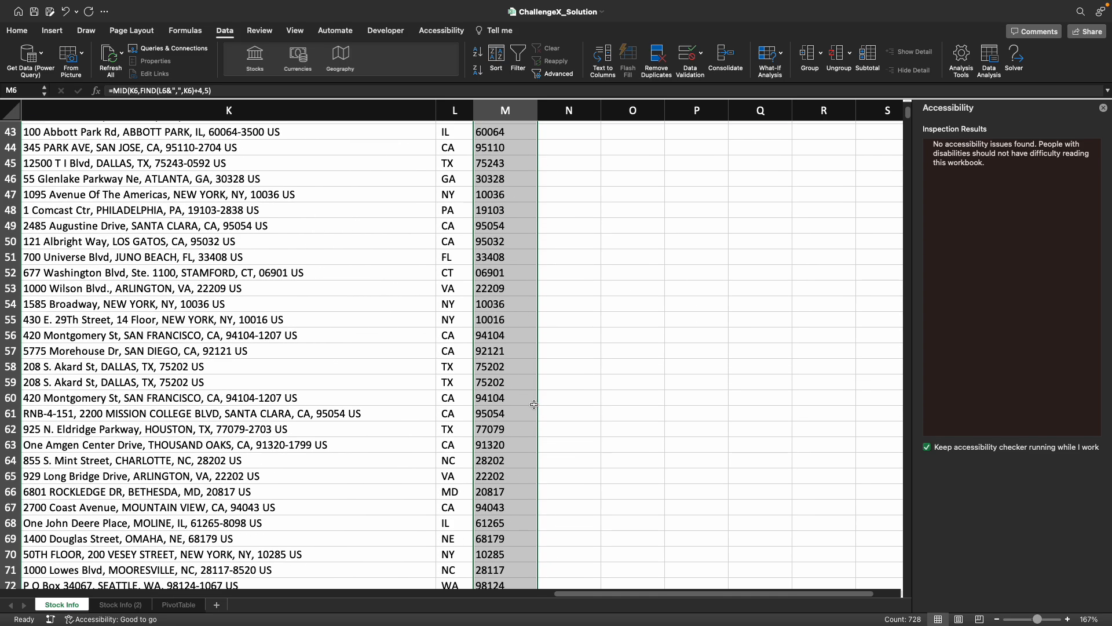
pyautogui.scroll(3, 536, 399)
pyautogui.click(500, 361)
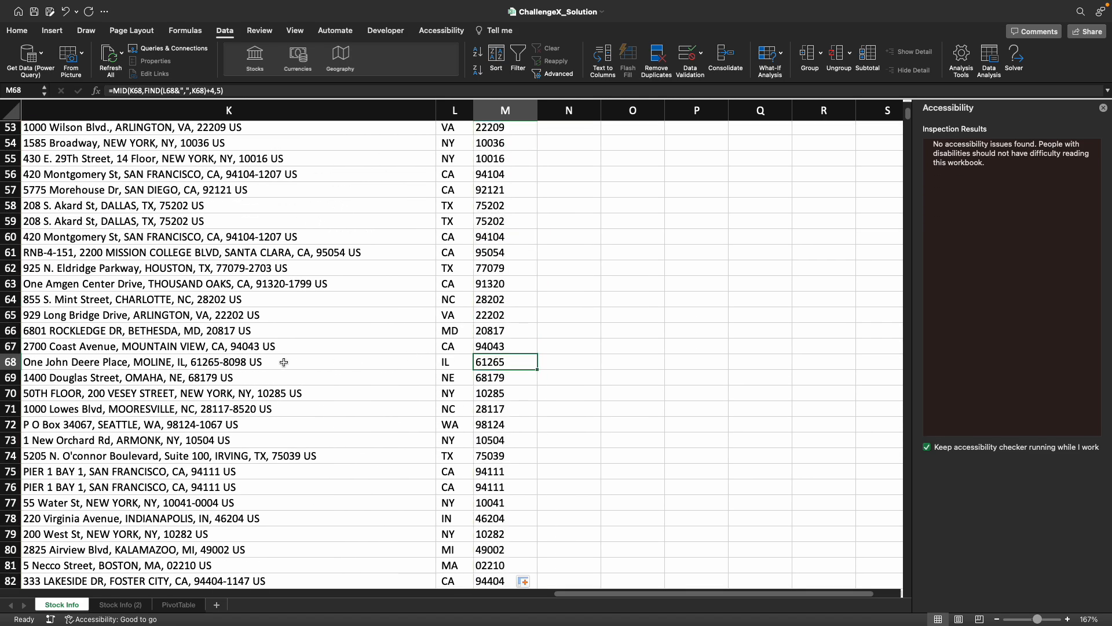
pyautogui.click(513, 423)
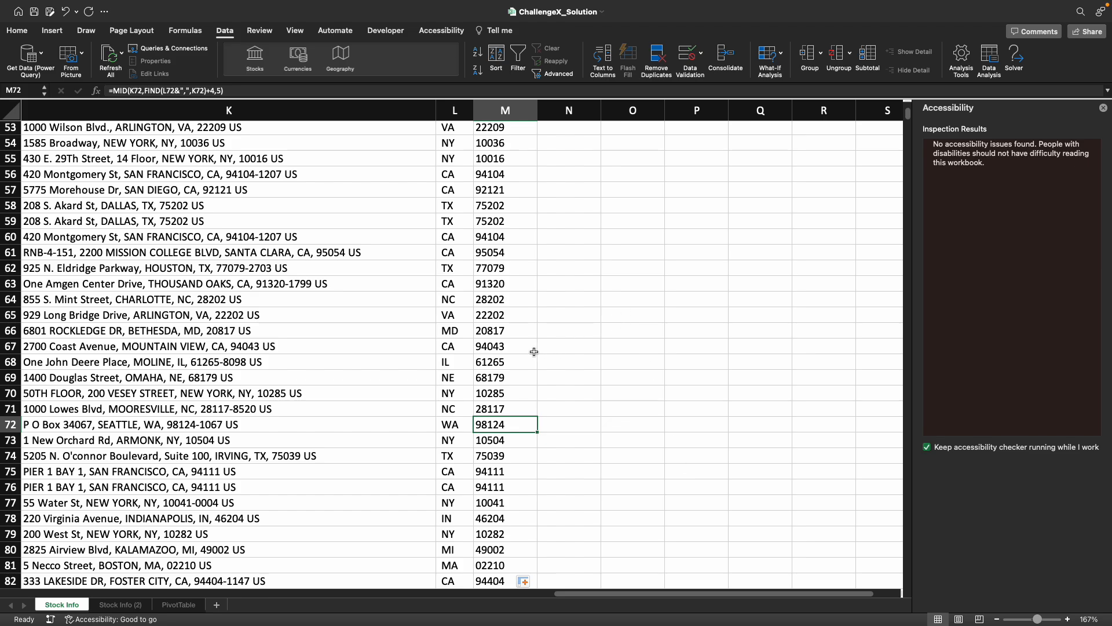
# - Look over the whole stock table and the question sections on the PivotTable sheet
pyautogui.hscroll(-10, 406, 289)
pyautogui.scroll(5, 406, 288)
pyautogui.hscroll(-5, 406, 289)
pyautogui.scroll(-5, 407, 289)
pyautogui.scroll(-5, 407, 289)
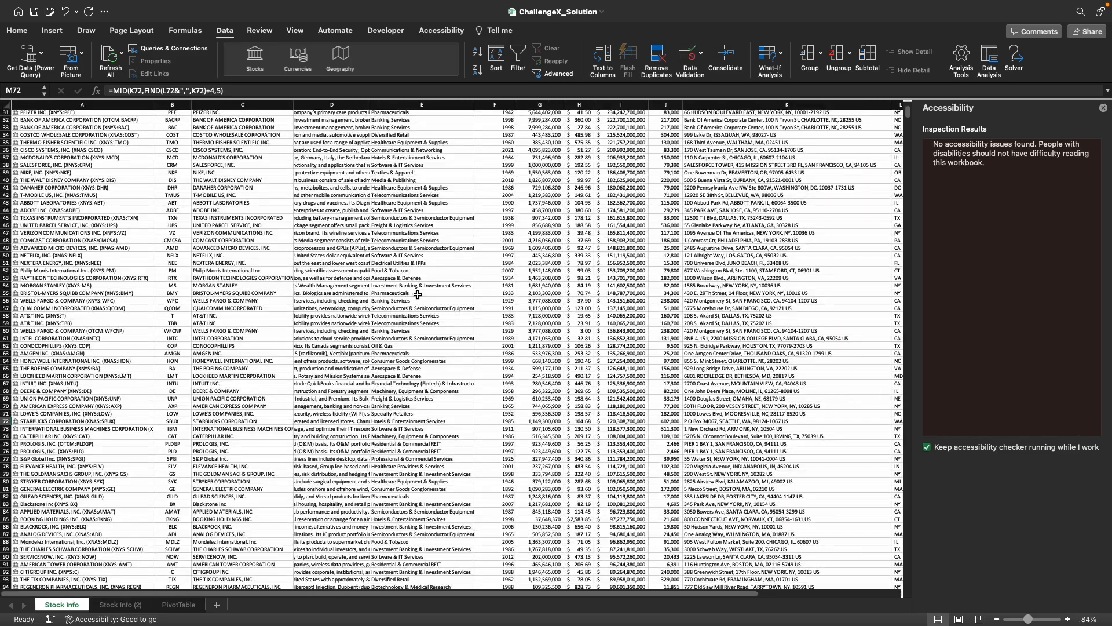
pyautogui.scroll(10, 407, 290)
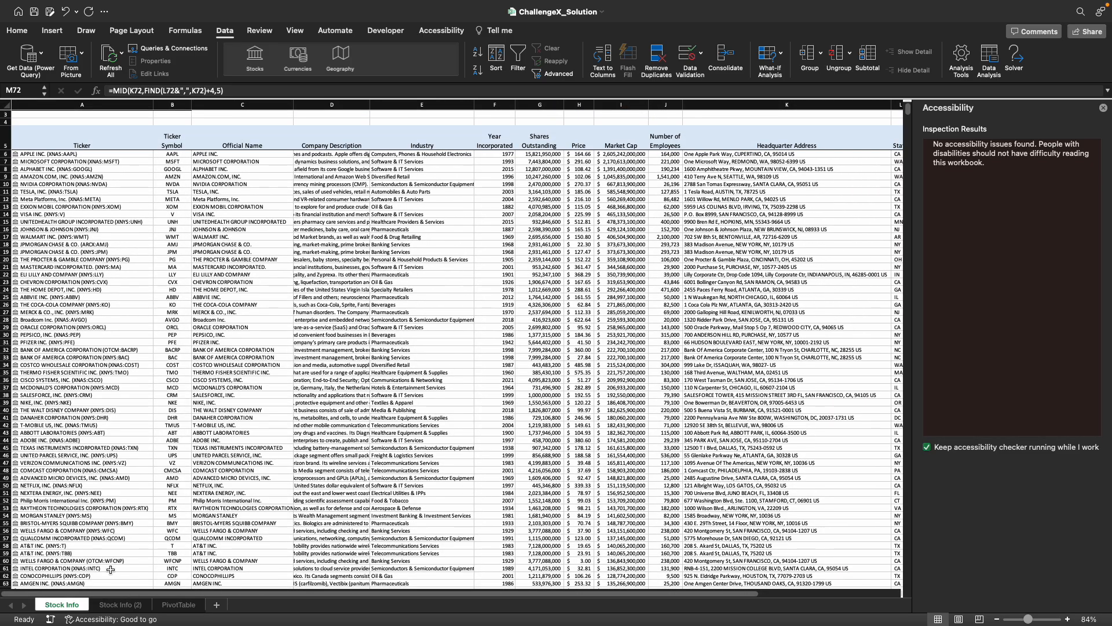
pyautogui.click(176, 606)
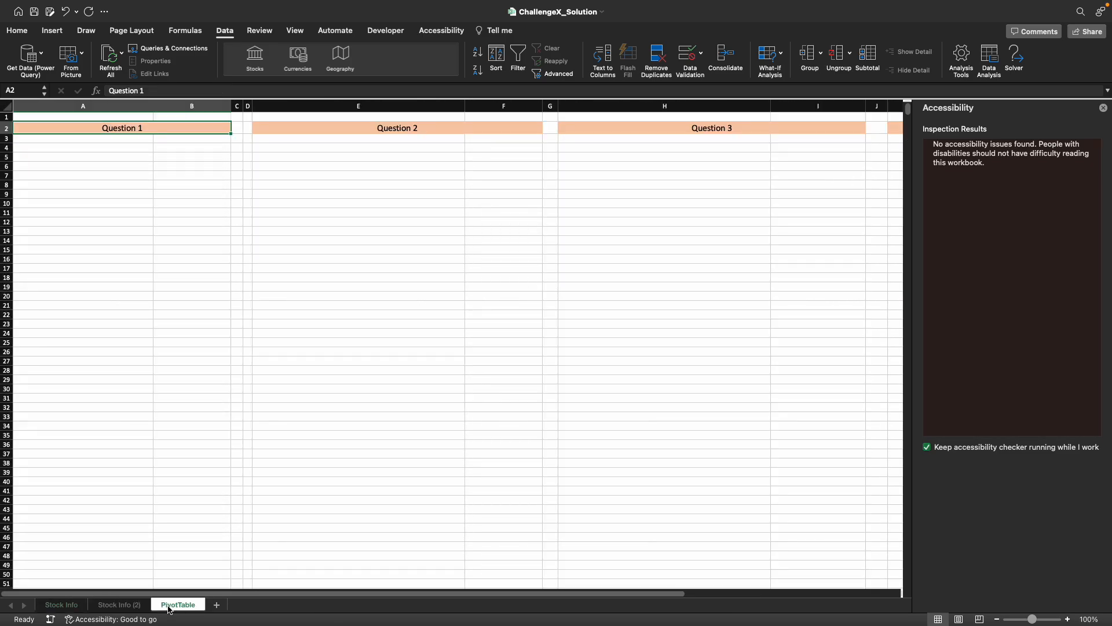
pyautogui.click(61, 605)
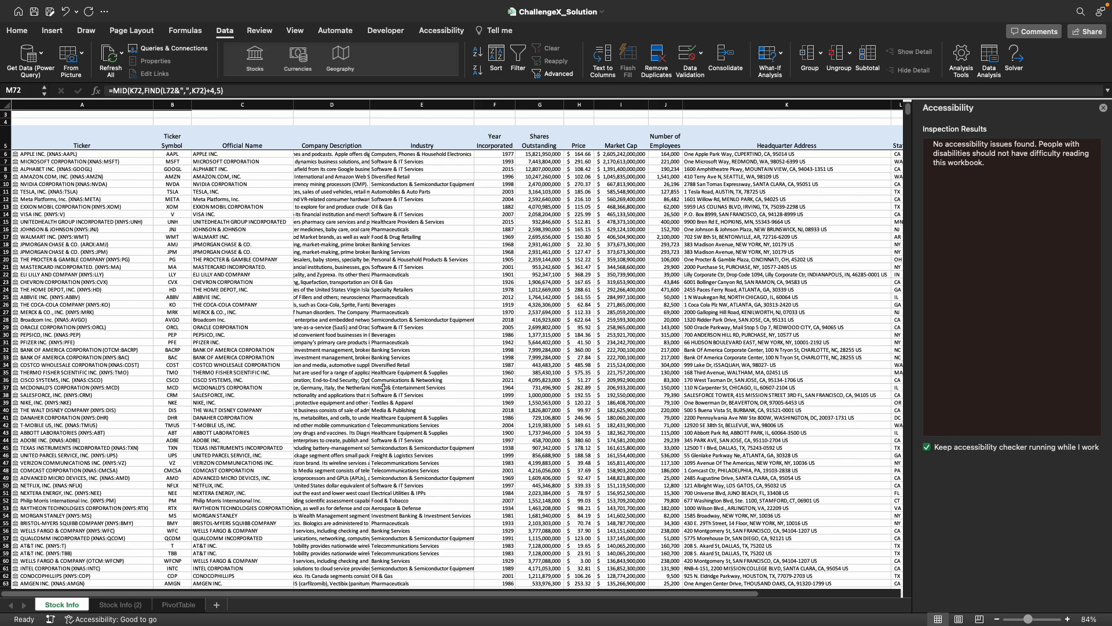
# - Create a PivotTable from 'Stock Info'!$A$5:$M$4852 on the existing PivotTable worksheet, placed in A3 under Question 1
pyautogui.scroll(2, 383, 387)
pyautogui.click(255, 293)
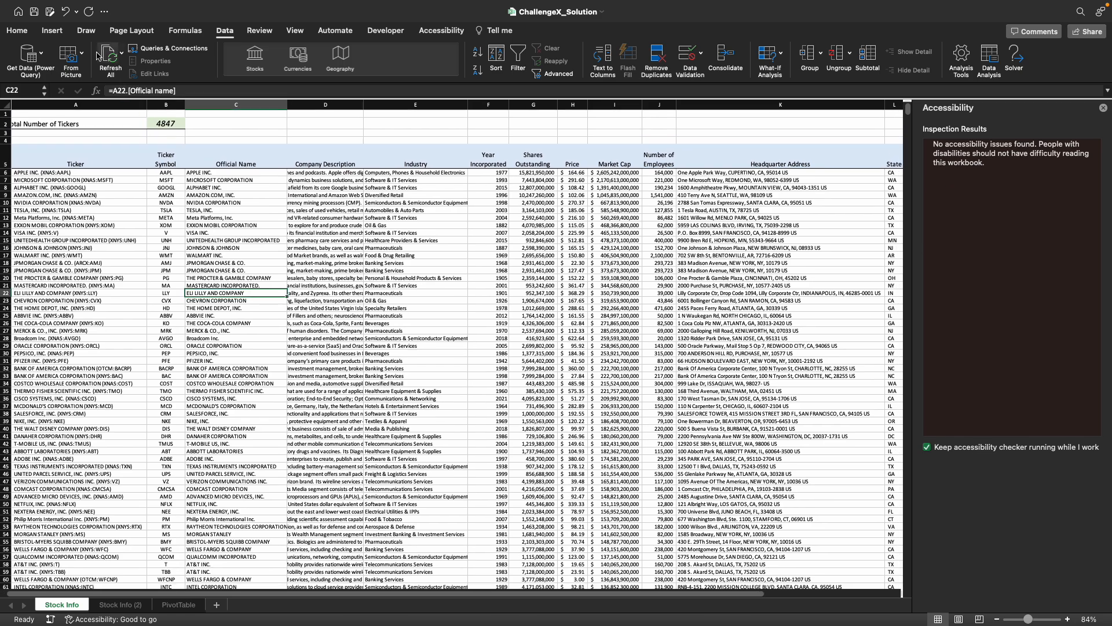
pyautogui.click(52, 33)
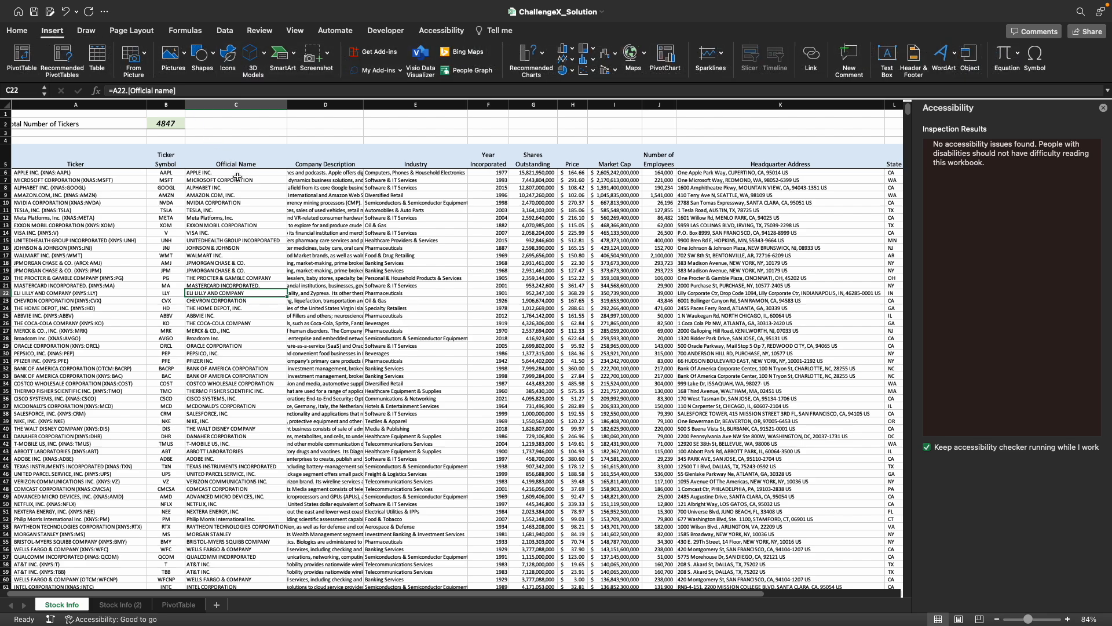
pyautogui.click(39, 58)
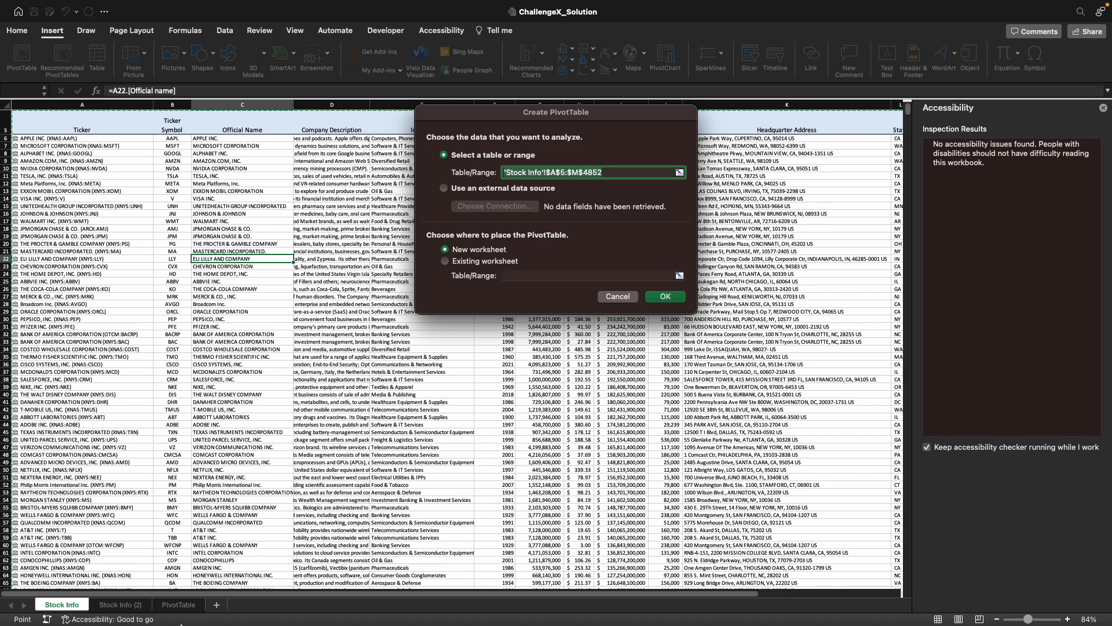
pyautogui.click(450, 261)
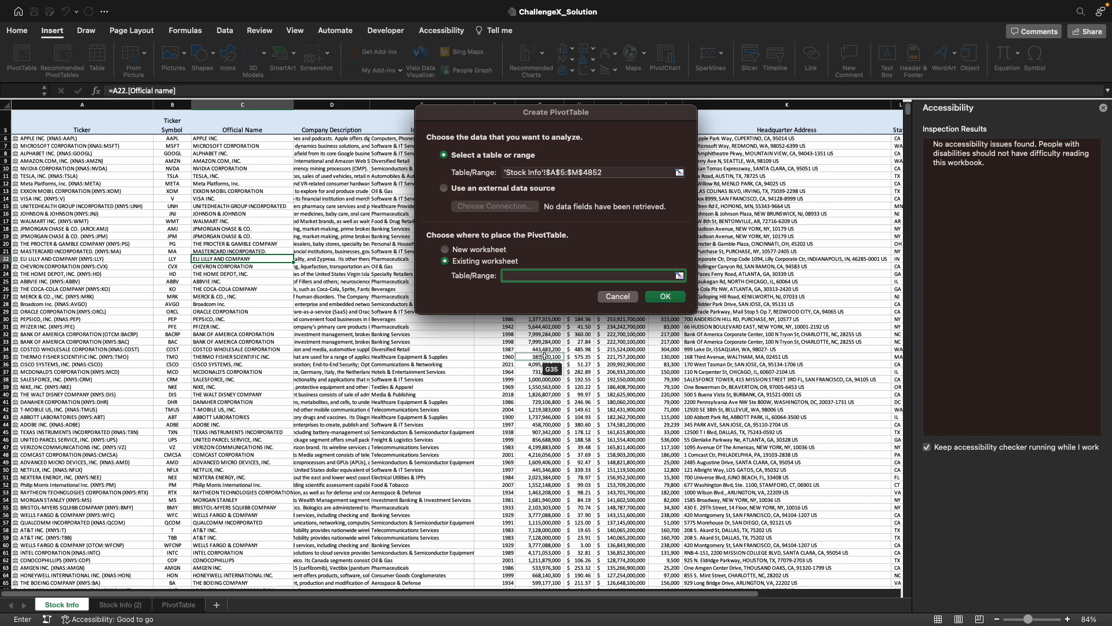
pyautogui.click(183, 606)
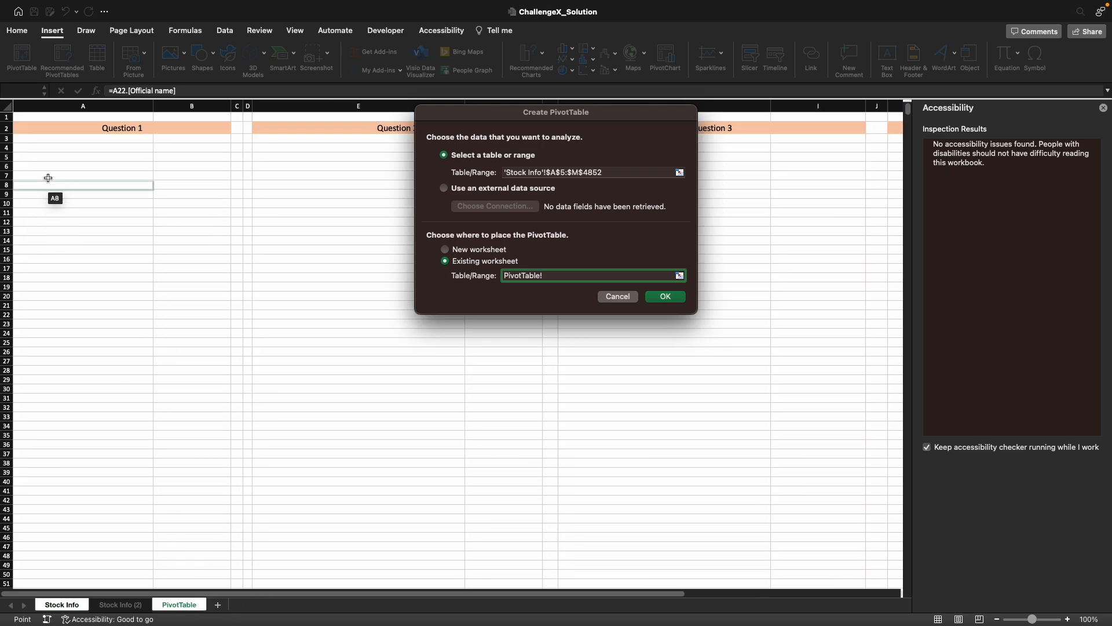
pyautogui.click(47, 140)
pyautogui.click(665, 296)
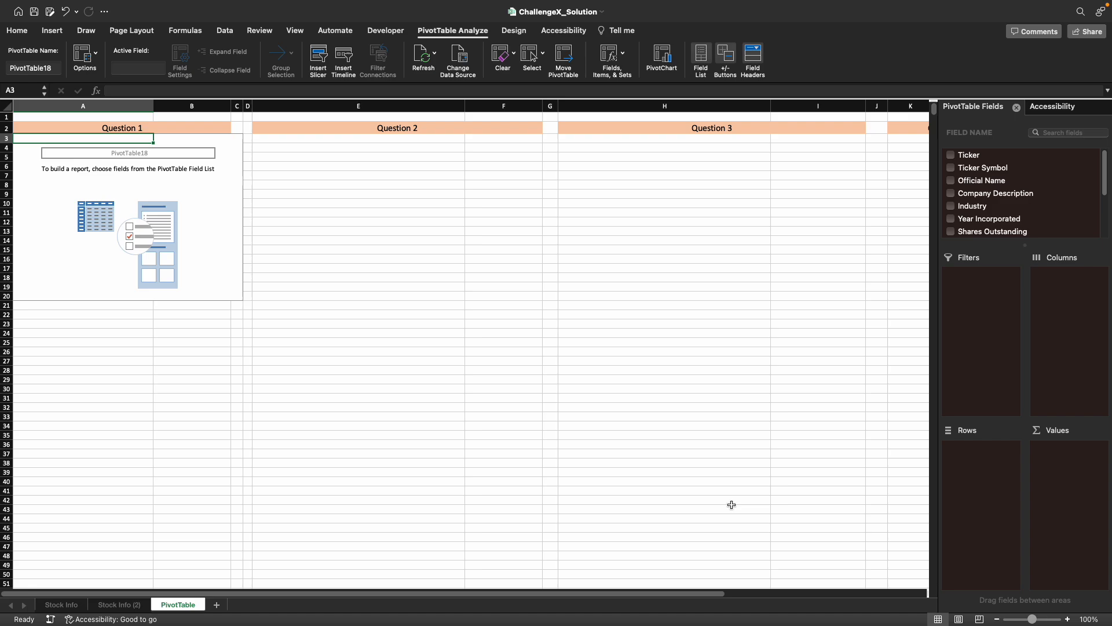
# - Copy the empty PivotTable under Question 1 and paste it at E3 under Question 2
pyautogui.hscroll(10, 802, 435)
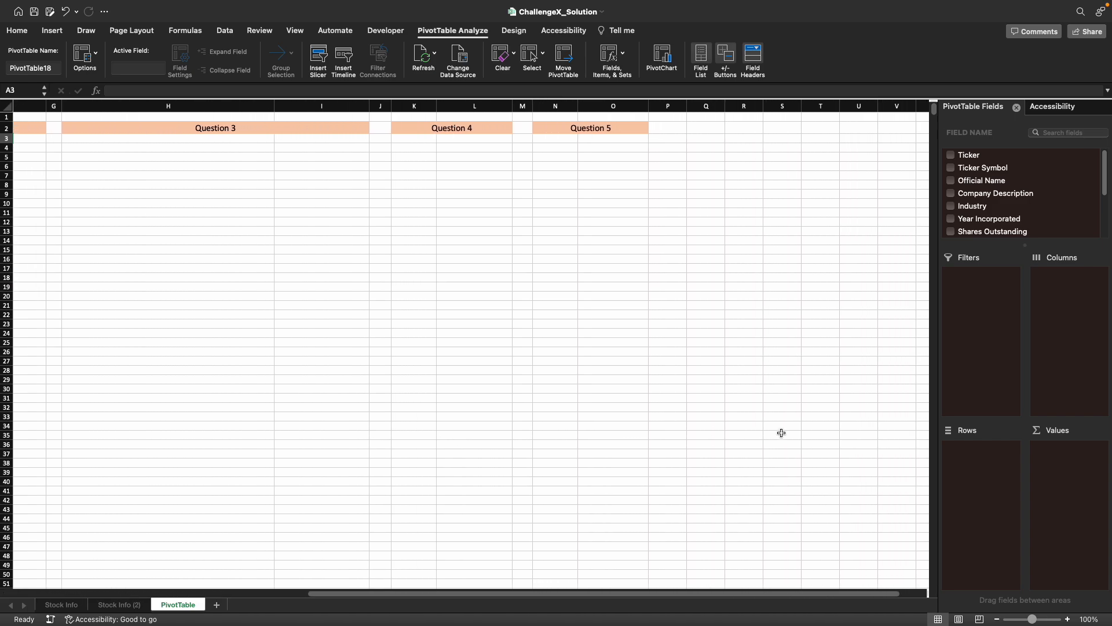
pyautogui.hscroll(-10, 781, 434)
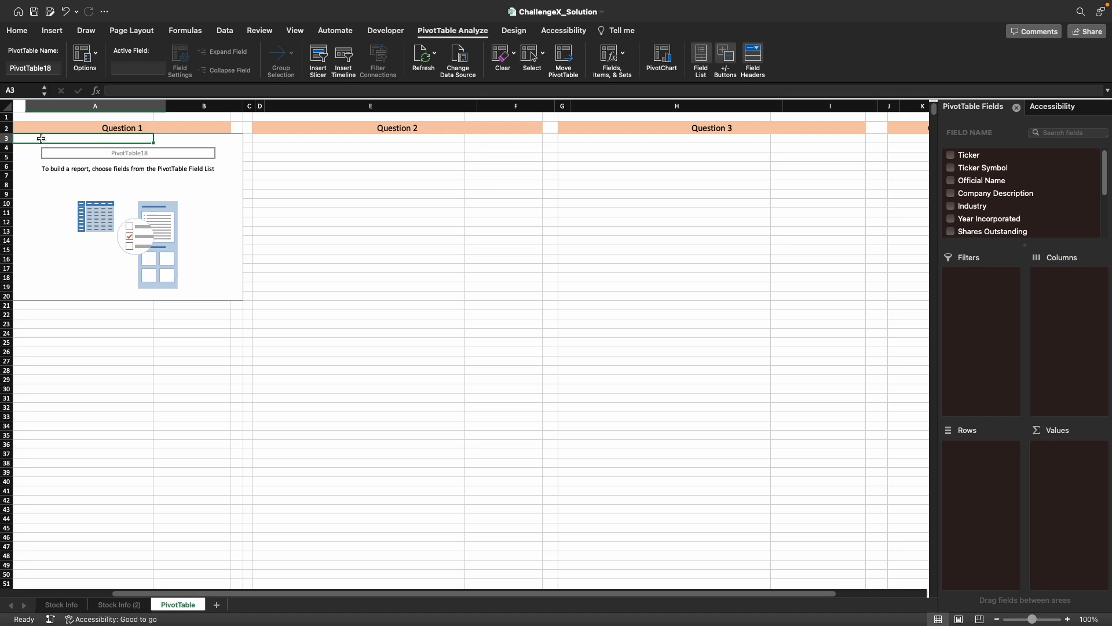
pyautogui.press('super+c')
pyautogui.click(318, 139)
pyautogui.press('super+v')
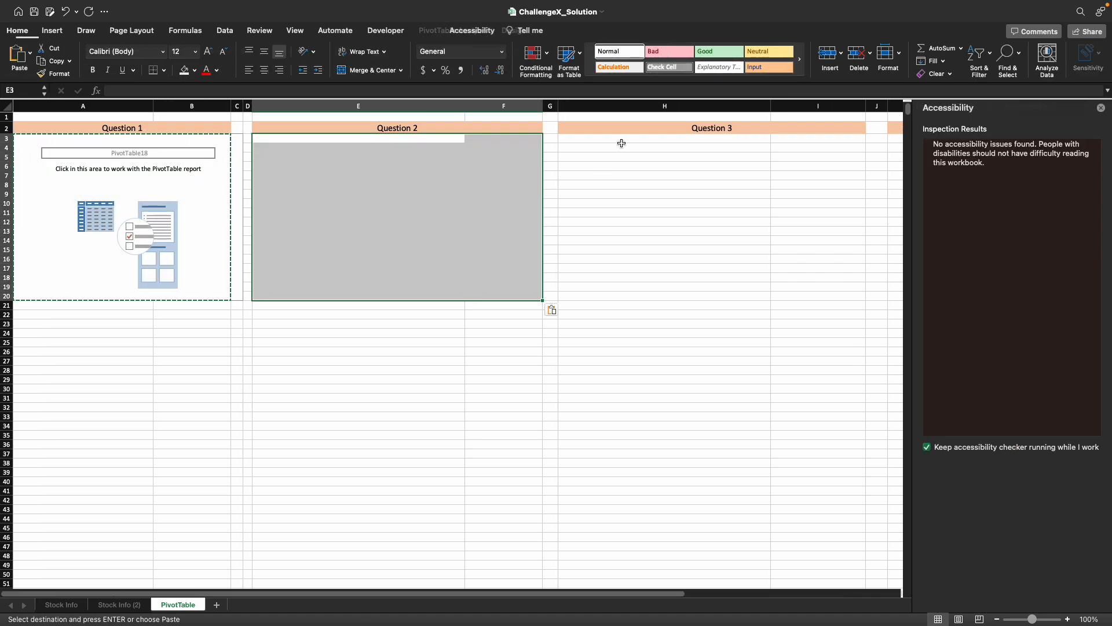
# - Paste the copied empty PivotTable at H3 under Question 3
pyautogui.click(621, 143)
pyautogui.press('super+v')
pyautogui.click(377, 219)
pyautogui.click(416, 184)
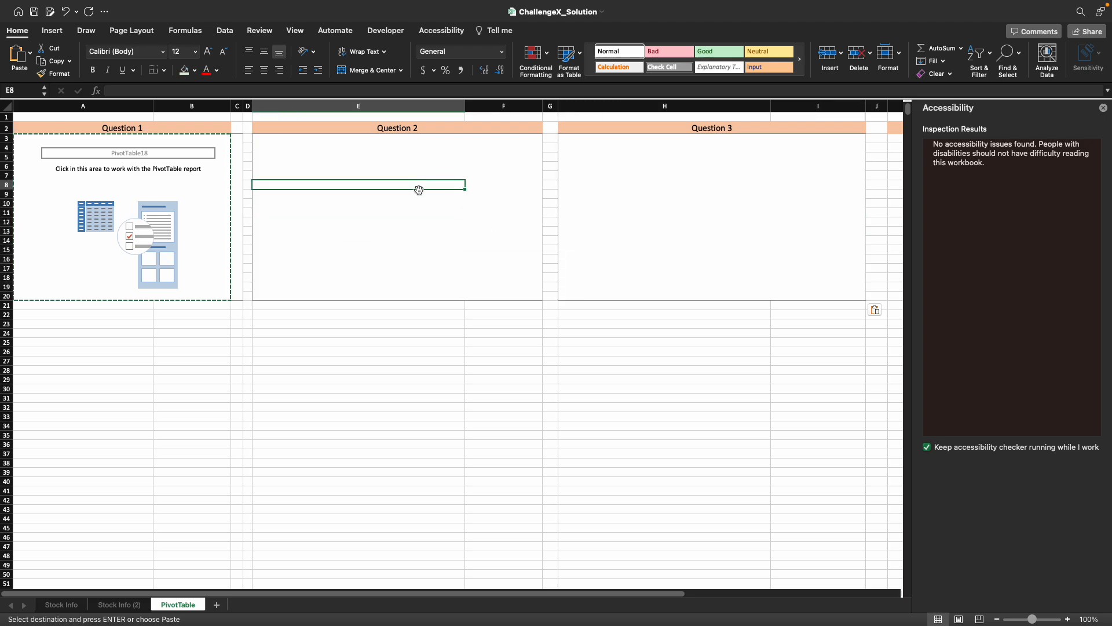
# - Close the Accessibility pane, then add Market Cap to the values of the Question 1 PivotTable and summarize it by Sum
pyautogui.click(1103, 109)
pyautogui.click(128, 219)
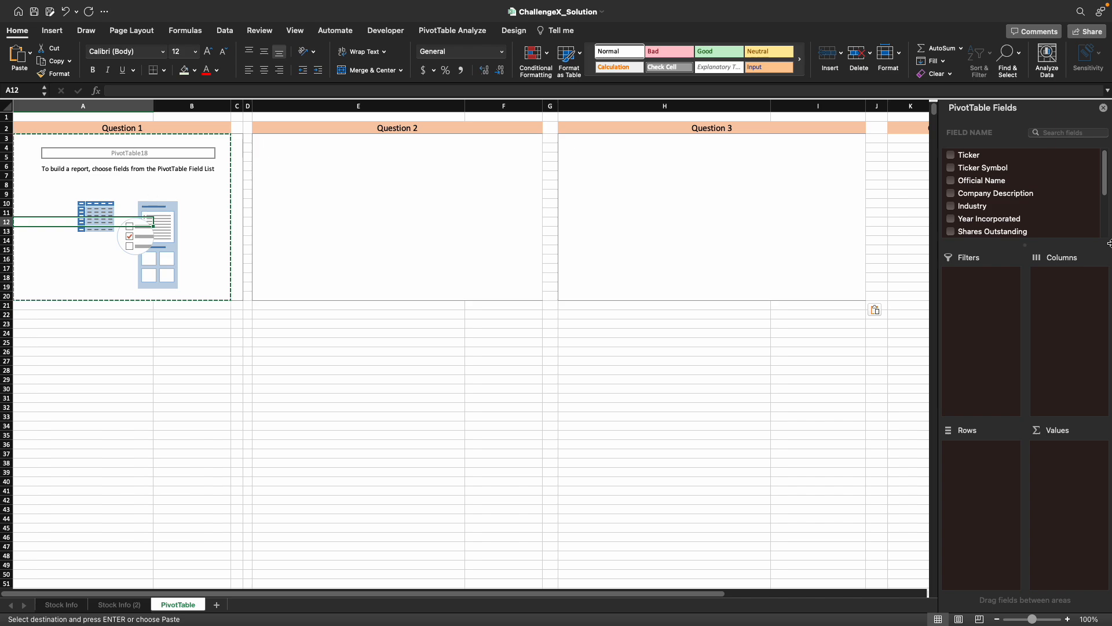
pyautogui.scroll(-3, 1020, 210)
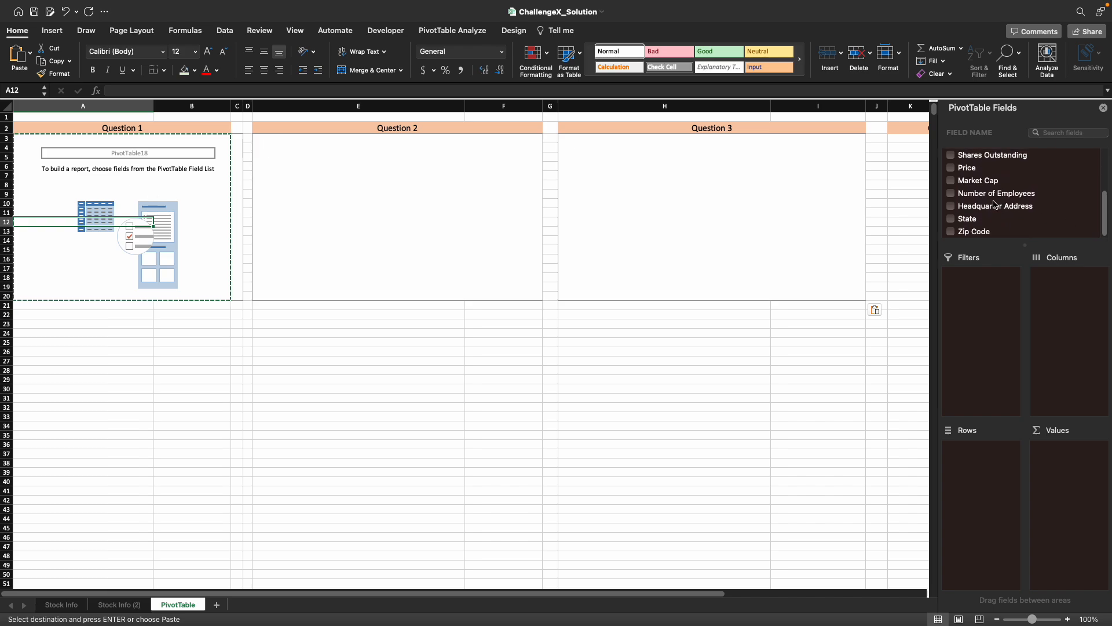
pyautogui.moveTo(984, 186); pyautogui.dragTo(1078, 476)
pyautogui.click(1085, 449)
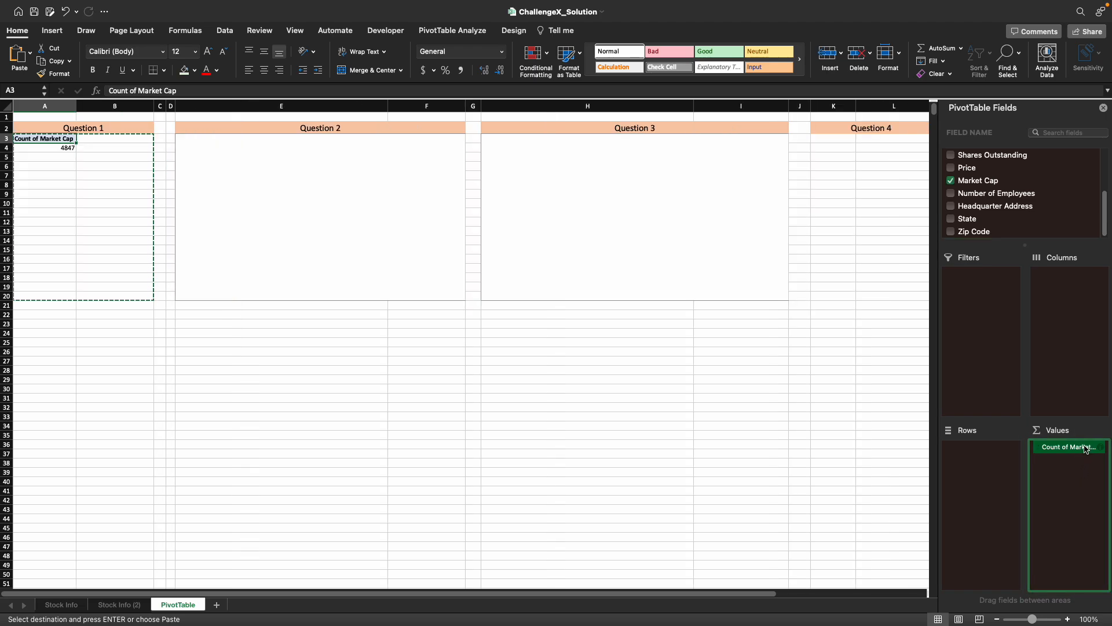
pyautogui.click(1100, 448)
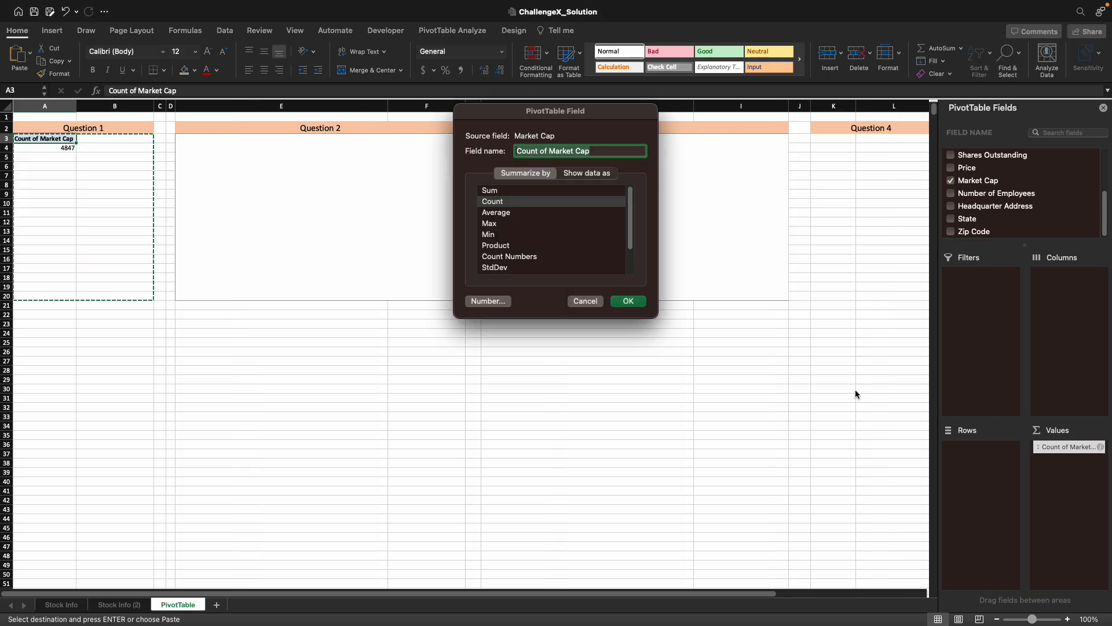
pyautogui.click(503, 191)
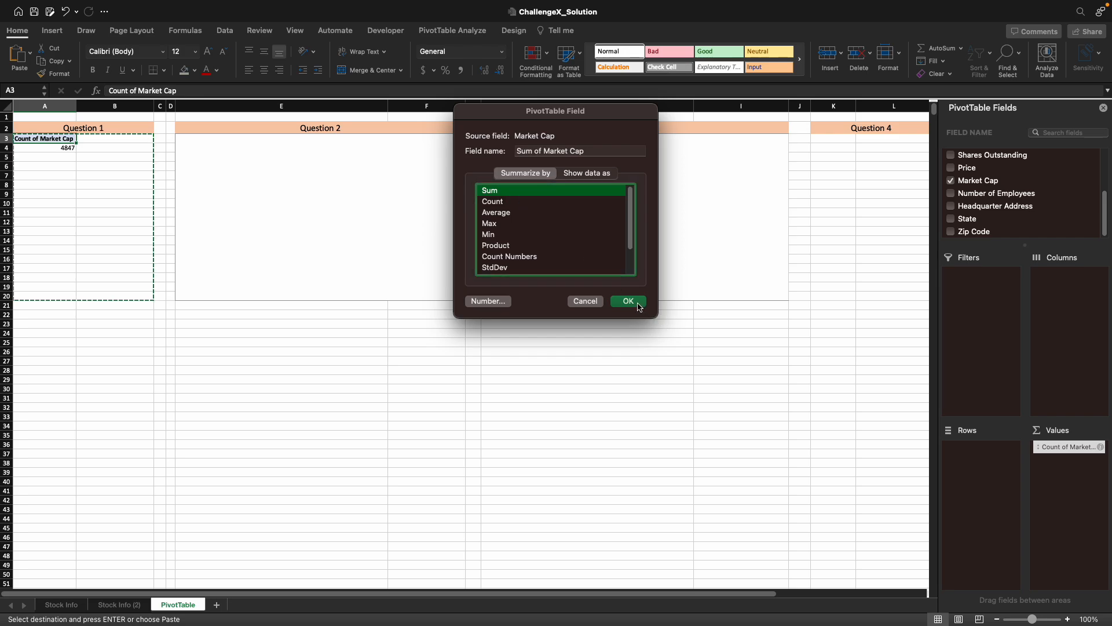
pyautogui.click(628, 302)
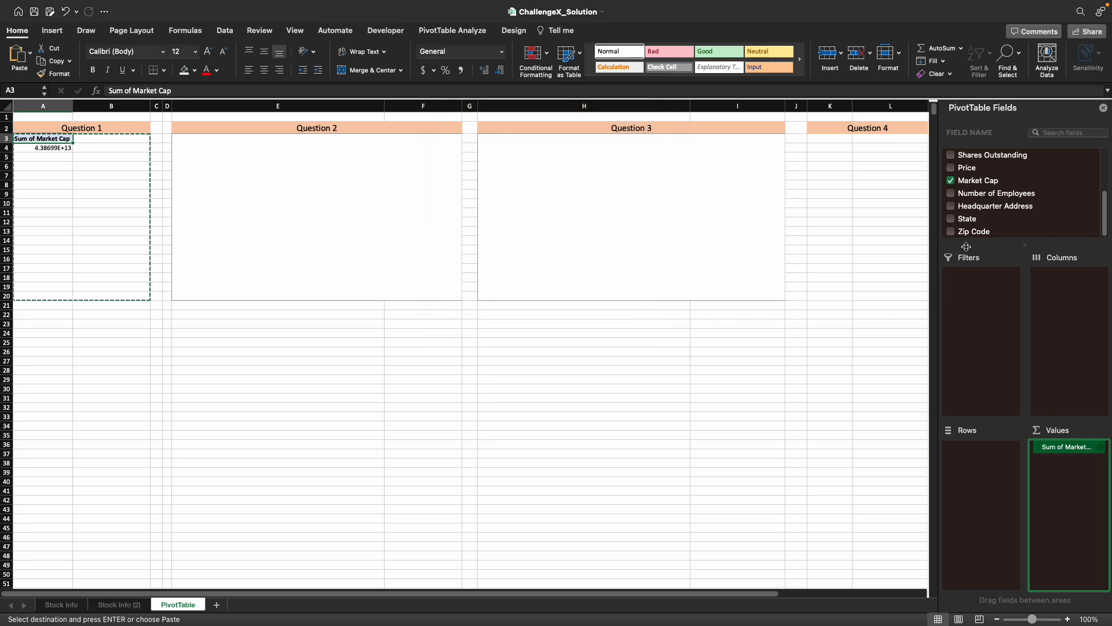
# - Add Industry to the rows of the Question 1 PivotTable and sort it by Sum of Market Cap, largest to smallest
pyautogui.scroll(3, 998, 223)
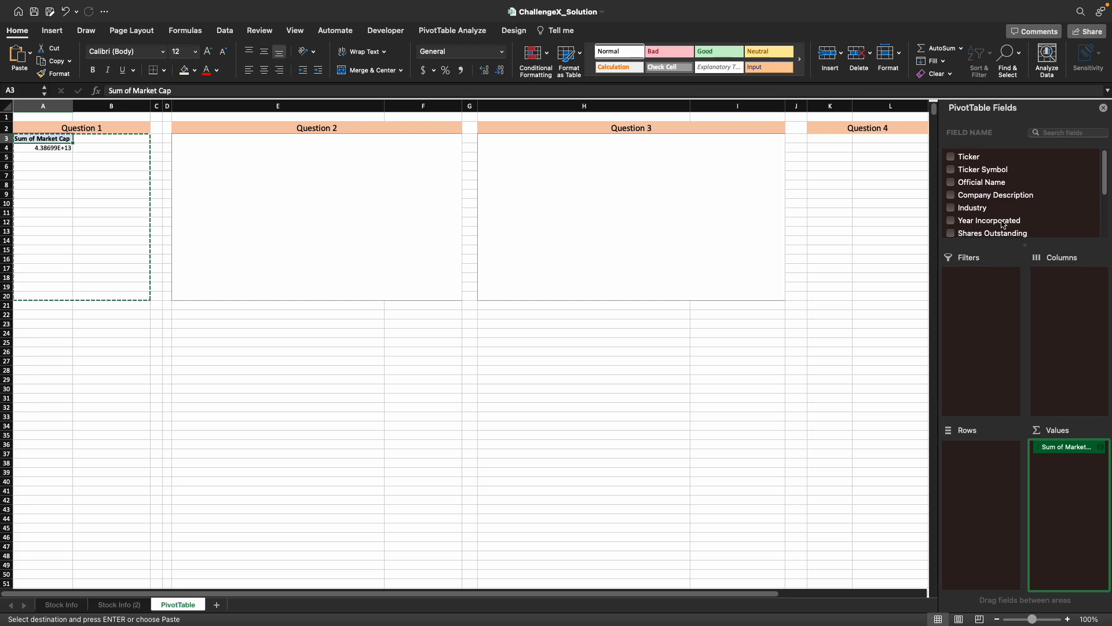
pyautogui.moveTo(979, 204); pyautogui.dragTo(985, 457)
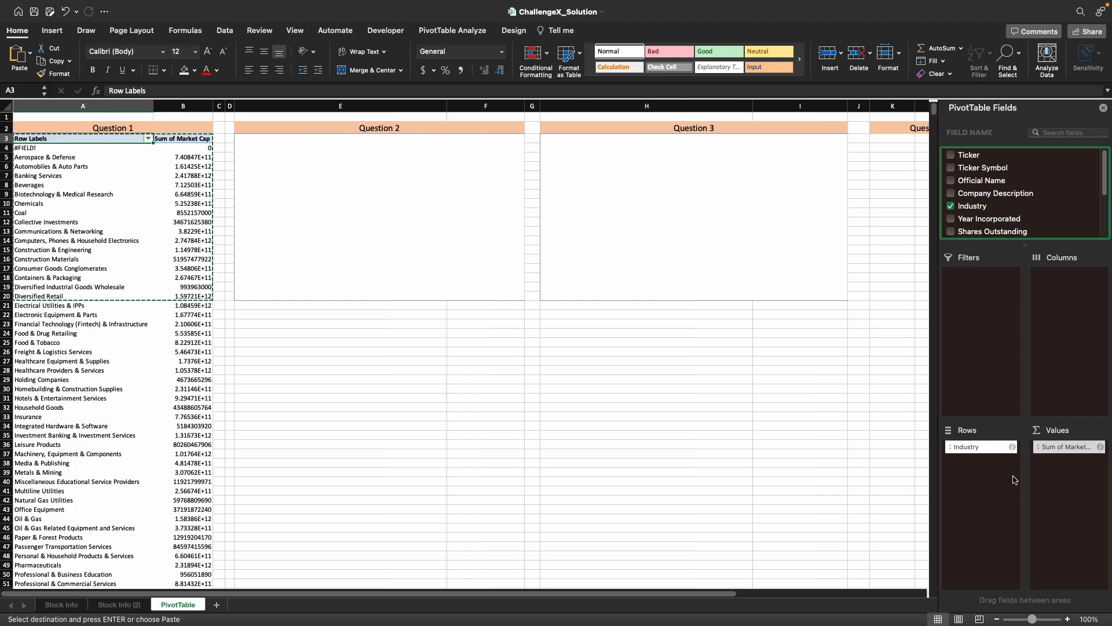
pyautogui.click(191, 149)
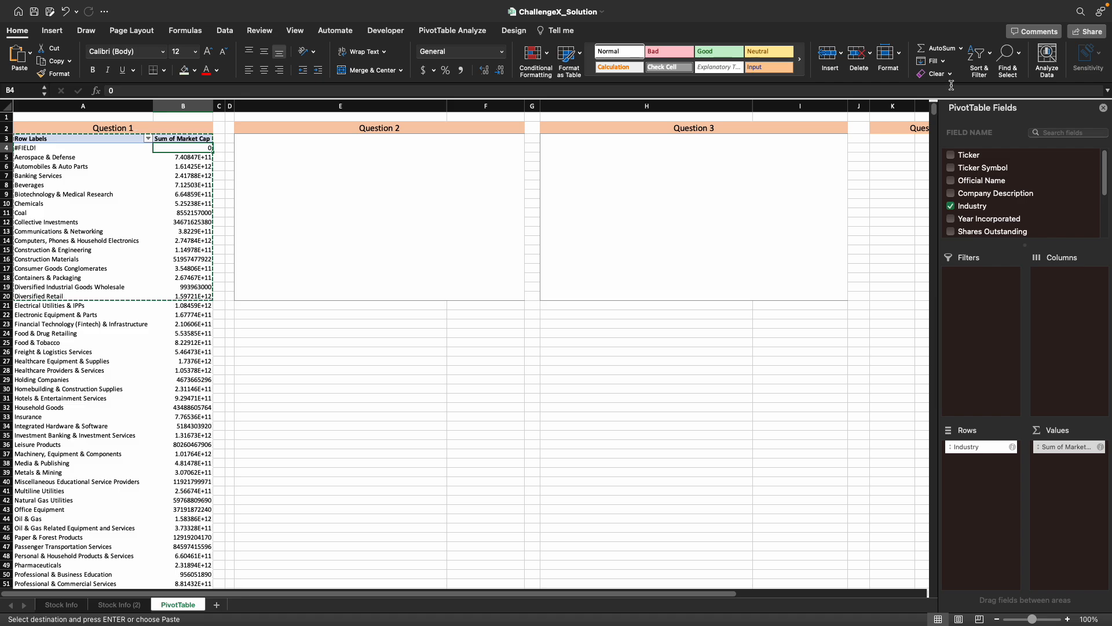
pyautogui.click(979, 55)
pyautogui.click(1021, 88)
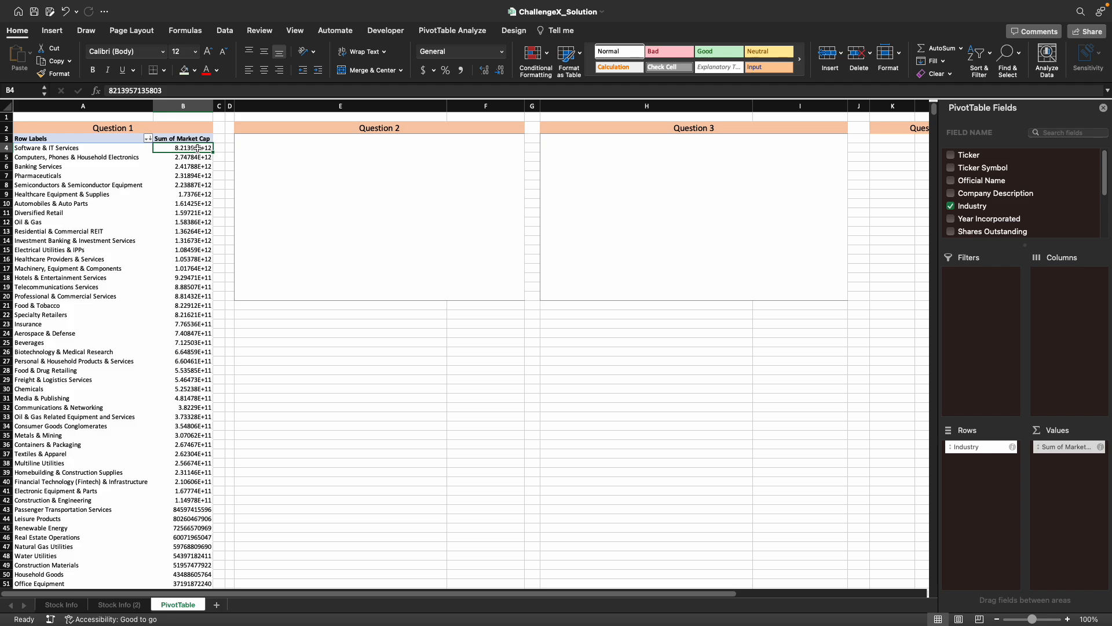
# - Apply the dollar accounting format to the Sum of Market Cap values in B4:B64 under Question 1
pyautogui.hotkey('ctrl', 'shift', 'Down')
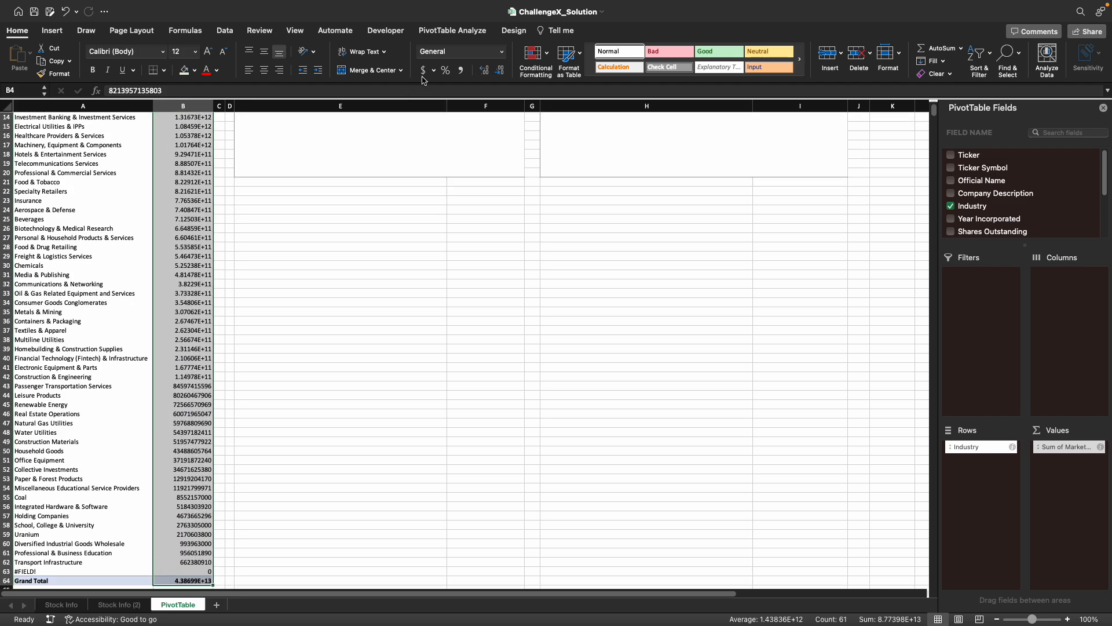
pyautogui.click(423, 70)
pyautogui.click(310, 183)
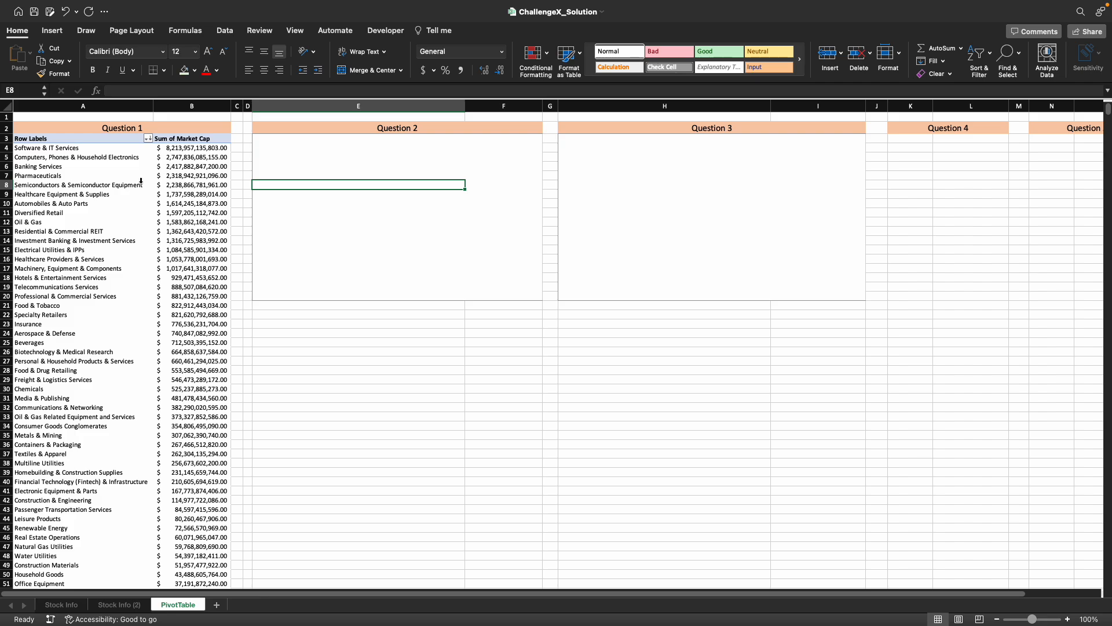
pyautogui.click(300, 206)
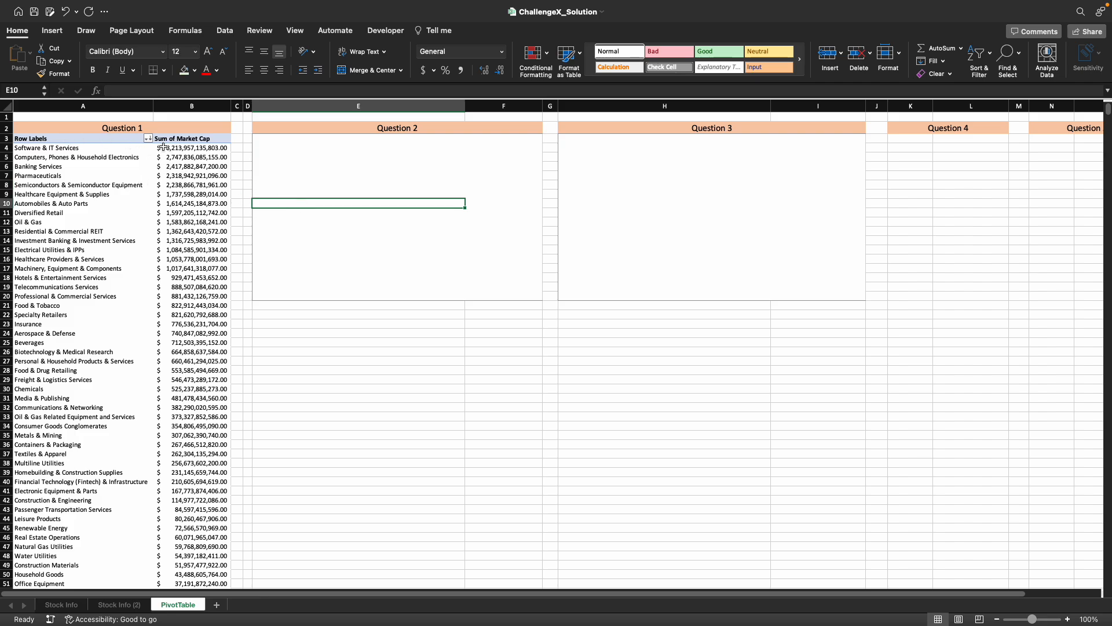
# - Copy the whole Question 1 PivotTable and paste it at E3 under Question 2
pyautogui.click(76, 140)
pyautogui.hotkey('shift', 'Right')
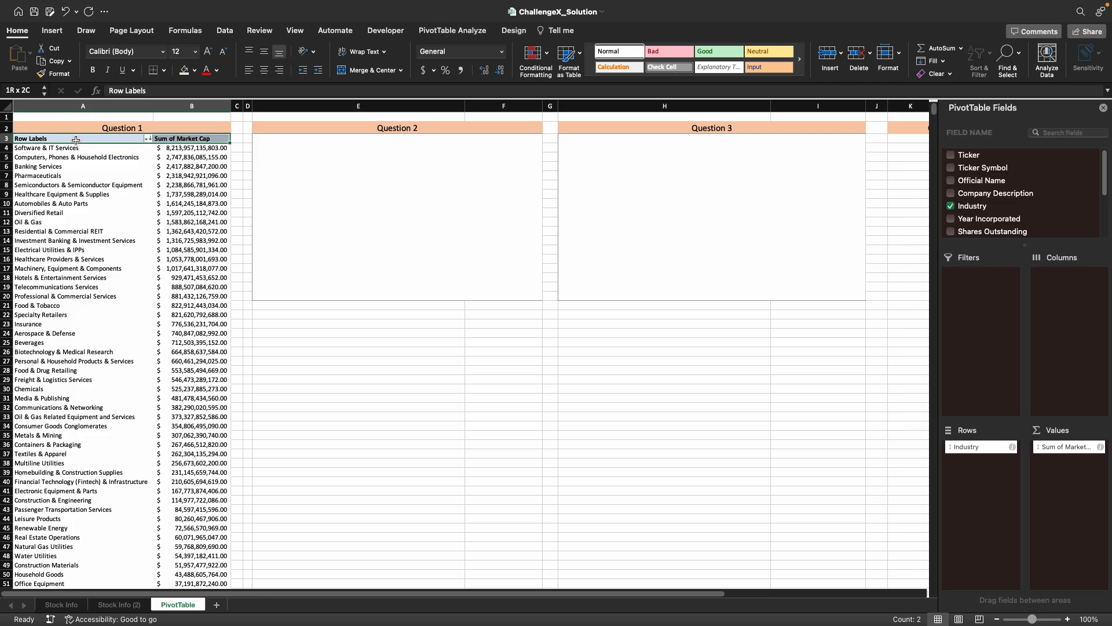
pyautogui.press('super+shift+Down')
pyautogui.press('super+c')
pyautogui.scroll(5, 76, 141)
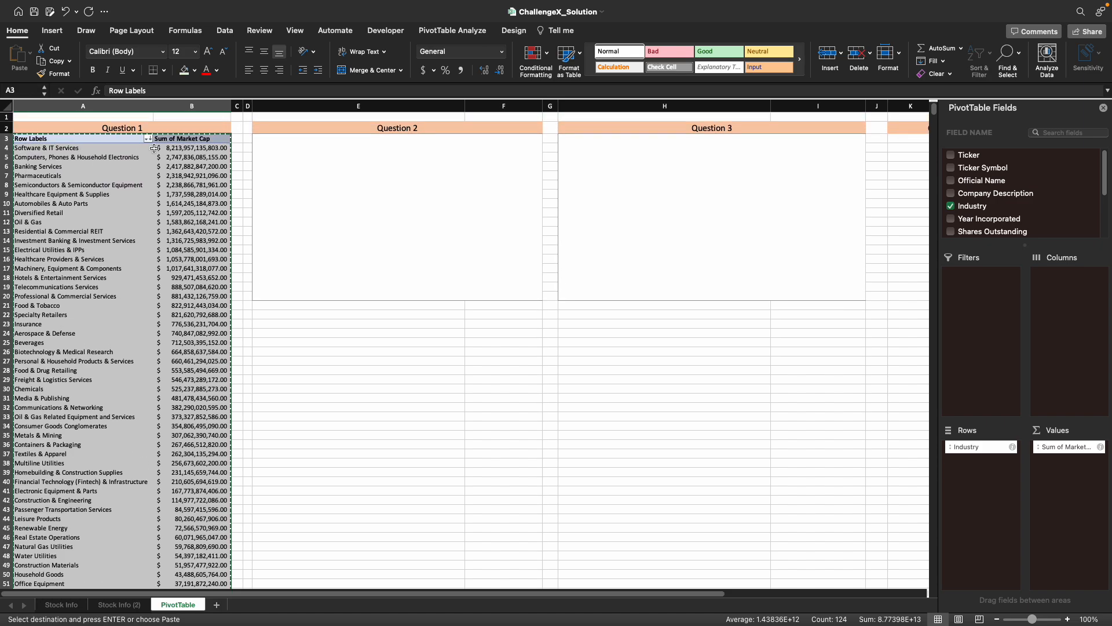
pyautogui.click(293, 146)
pyautogui.click(295, 138)
pyautogui.press('super+v')
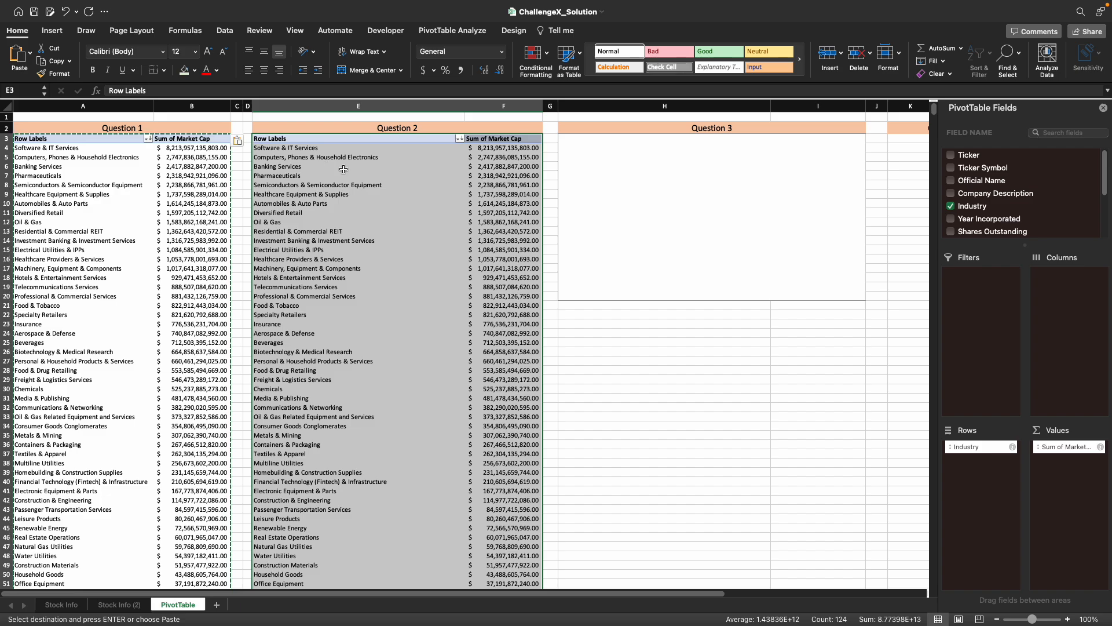
# - Replace Industry with Official Name in the Question 2 PivotTable's rows and sort by Sum of Market Cap, largest to smallest
pyautogui.moveTo(967, 449); pyautogui.dragTo(823, 416)
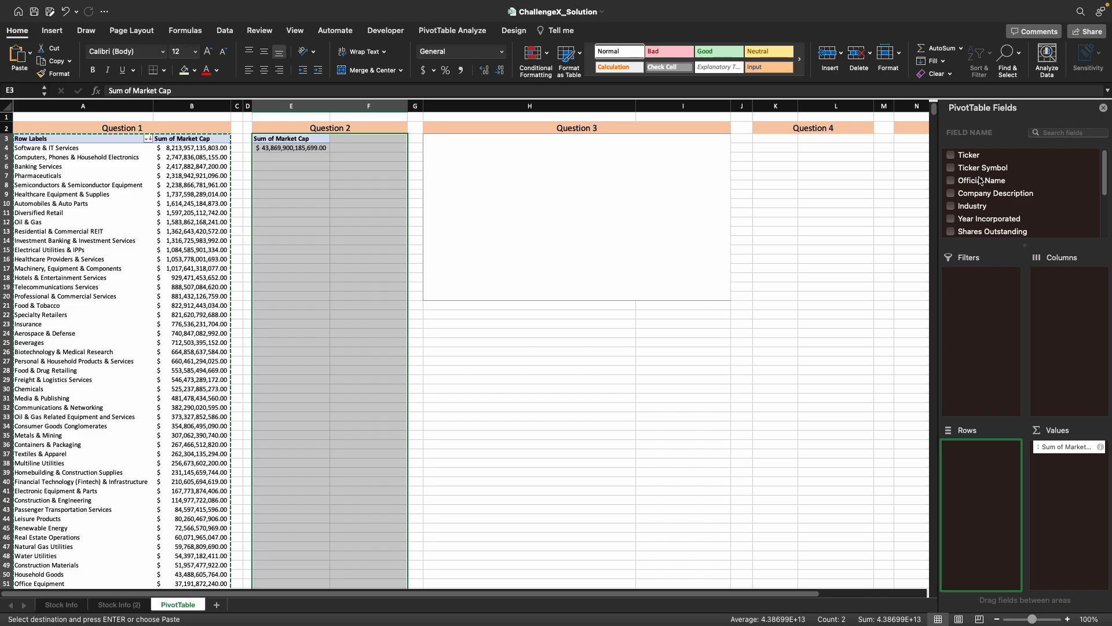
pyautogui.moveTo(977, 184); pyautogui.dragTo(976, 497)
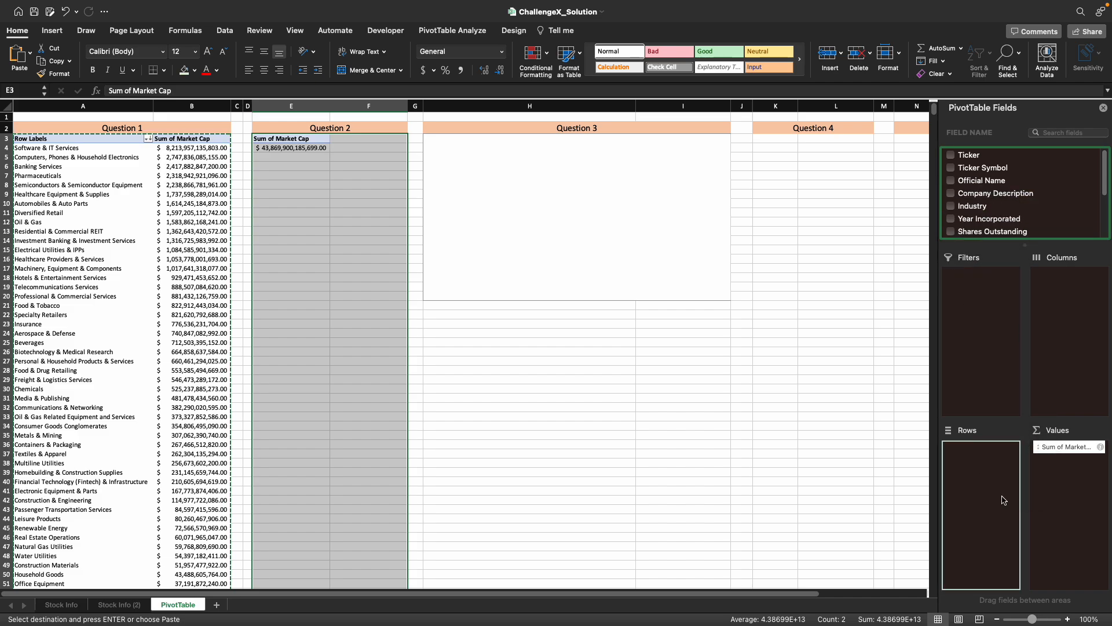
pyautogui.click(520, 147)
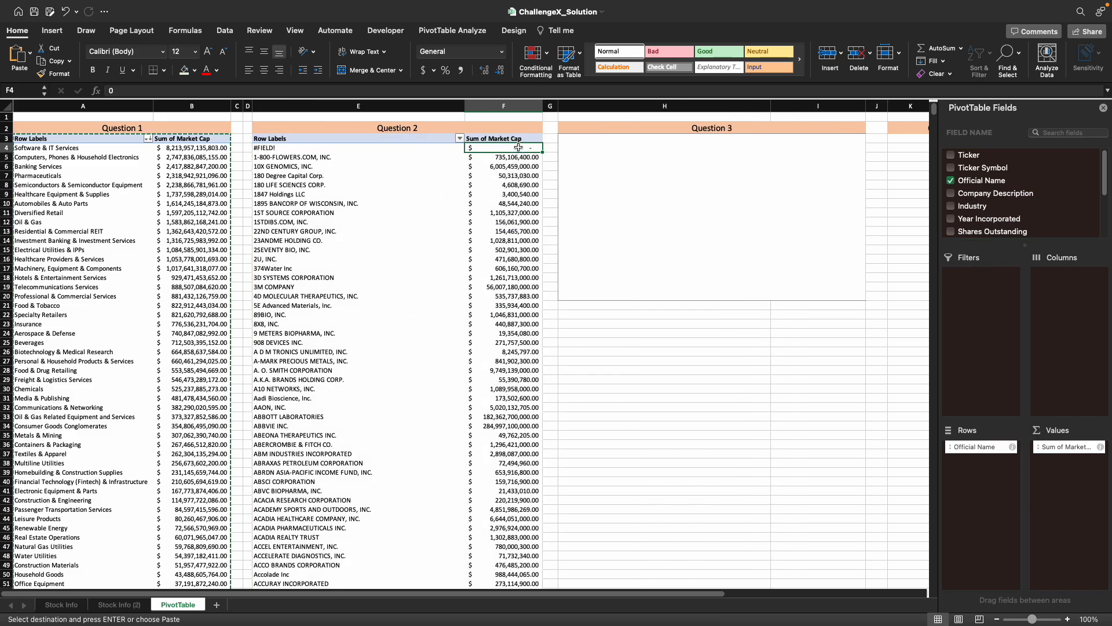
pyautogui.click(983, 70)
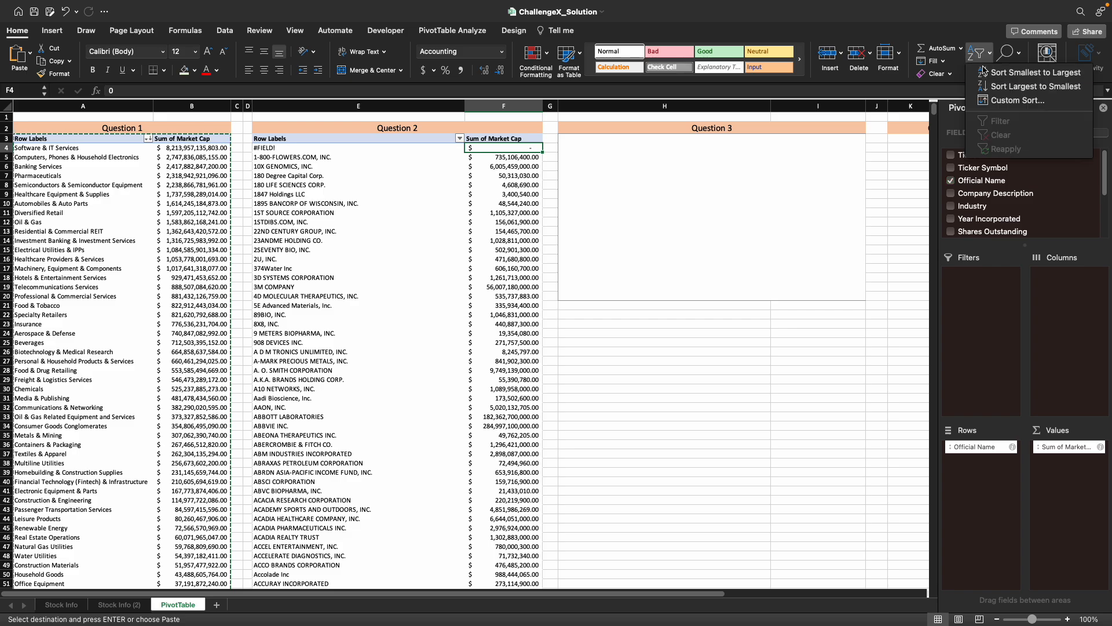
pyautogui.click(1022, 86)
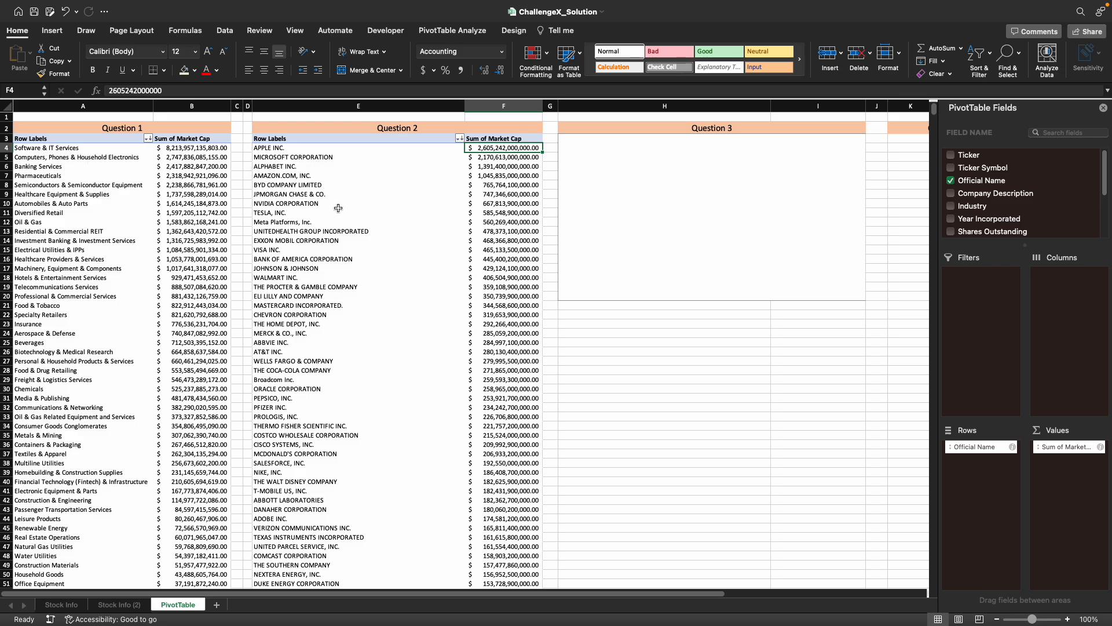
# - Copy the whole Question 2 PivotTable and paste it at H3 under Question 3
pyautogui.click(611, 238)
pyautogui.click(302, 138)
pyautogui.hotkey('shift', 'Right')
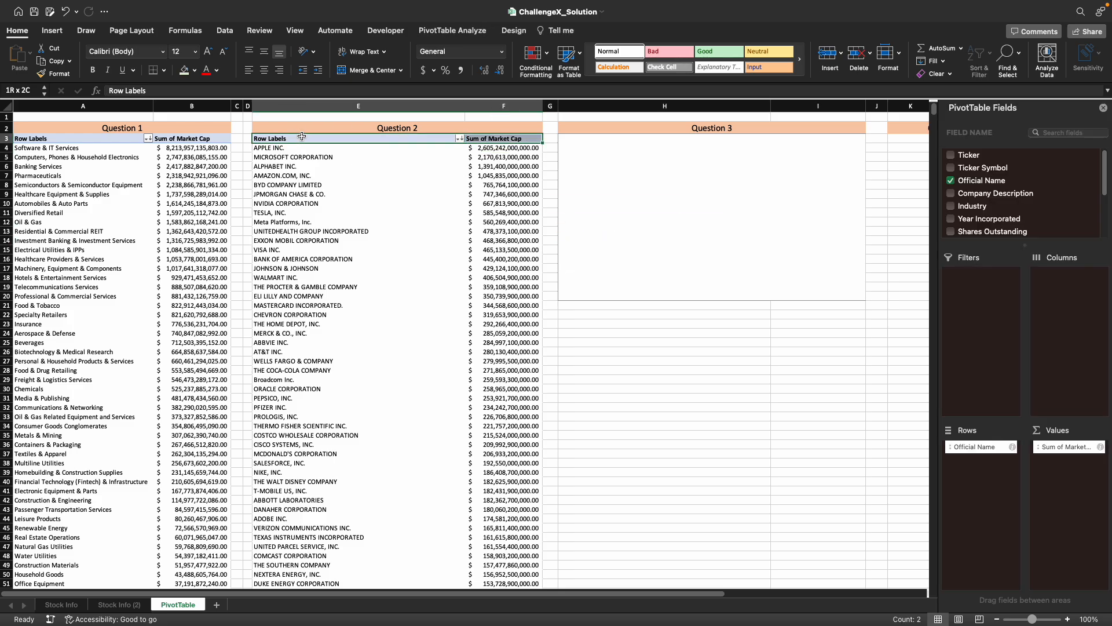
pyautogui.hotkey('ctrl', 'shift', 'Down')
pyautogui.hotkey('ctrl', 'c')
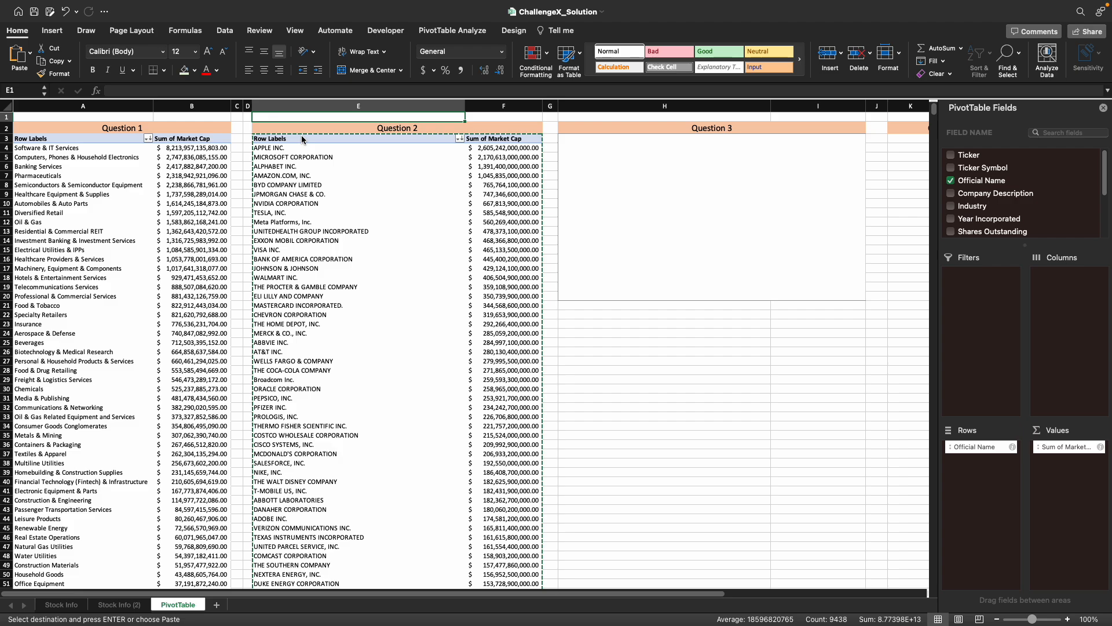
pyautogui.press('Right')
pyautogui.press('Right')
pyautogui.press('Right')
pyautogui.hotkey('ctrl', 'v')
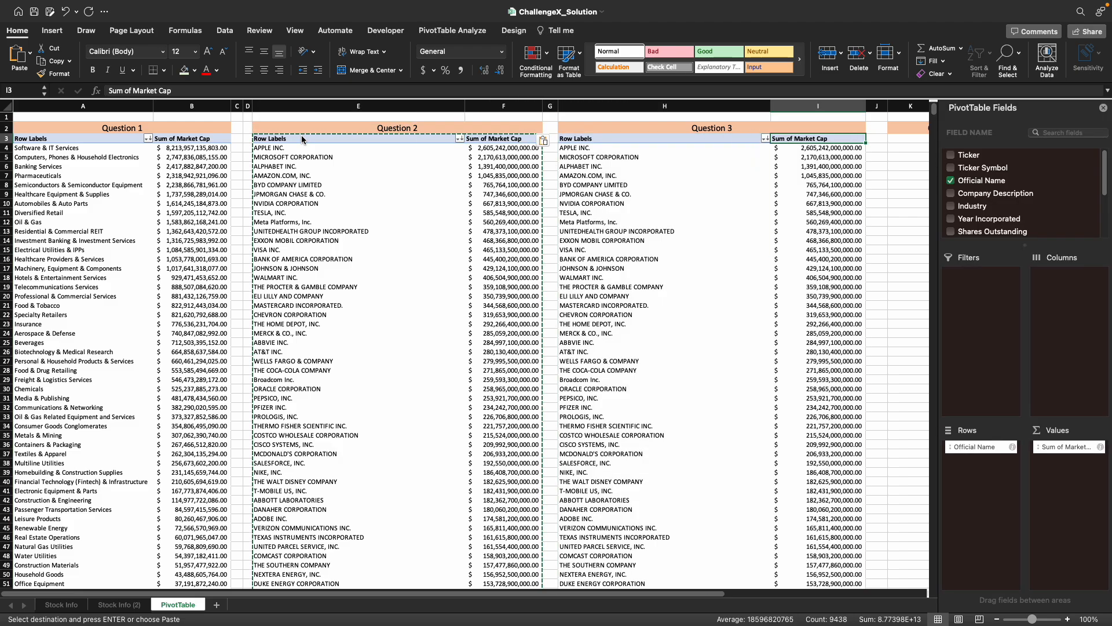
# - Paste the copied PivotTable at K3 under Question 4 and at N3 under Question 5
pyautogui.press('Right')
pyautogui.press('Right')
pyautogui.press('Right')
pyautogui.press('Right')
pyautogui.press('Left')
pyautogui.hotkey('ctrl', 'v')
pyautogui.press('Right')
pyautogui.press('Right')
pyautogui.press('Right')
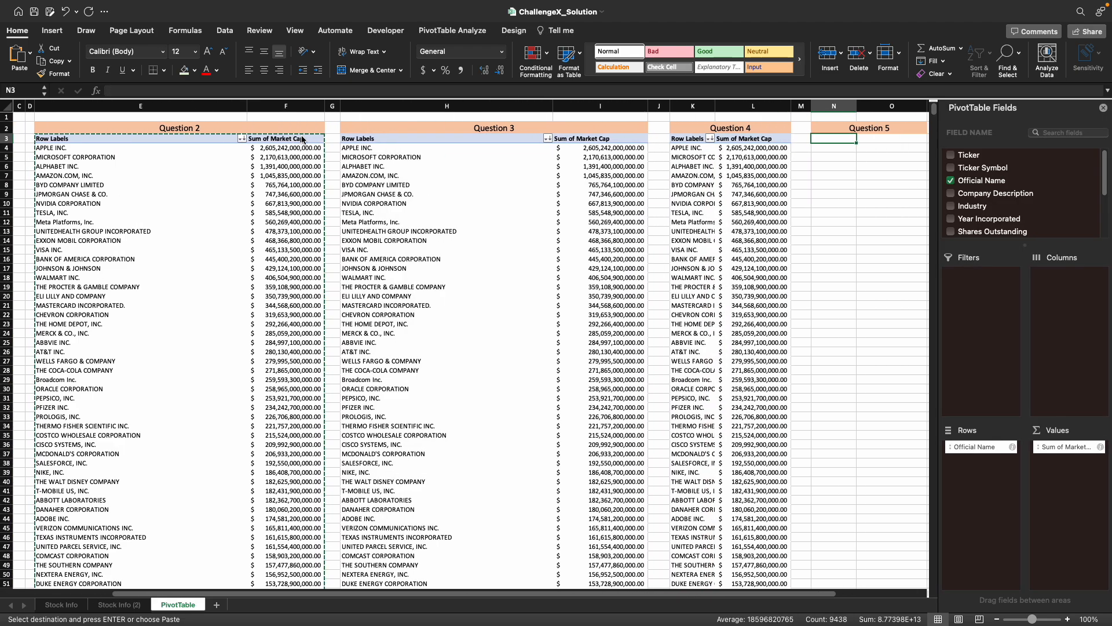
pyautogui.hotkey('ctrl', 'v')
# - Replace Market Cap with Number of Employees in the values of the Question 3 PivotTable and summarize it by Sum
pyautogui.press('Left')
pyautogui.press('Left')
pyautogui.press('Left')
pyautogui.press('Left')
pyautogui.press('Left')
pyautogui.press('Left')
pyautogui.press('Down')
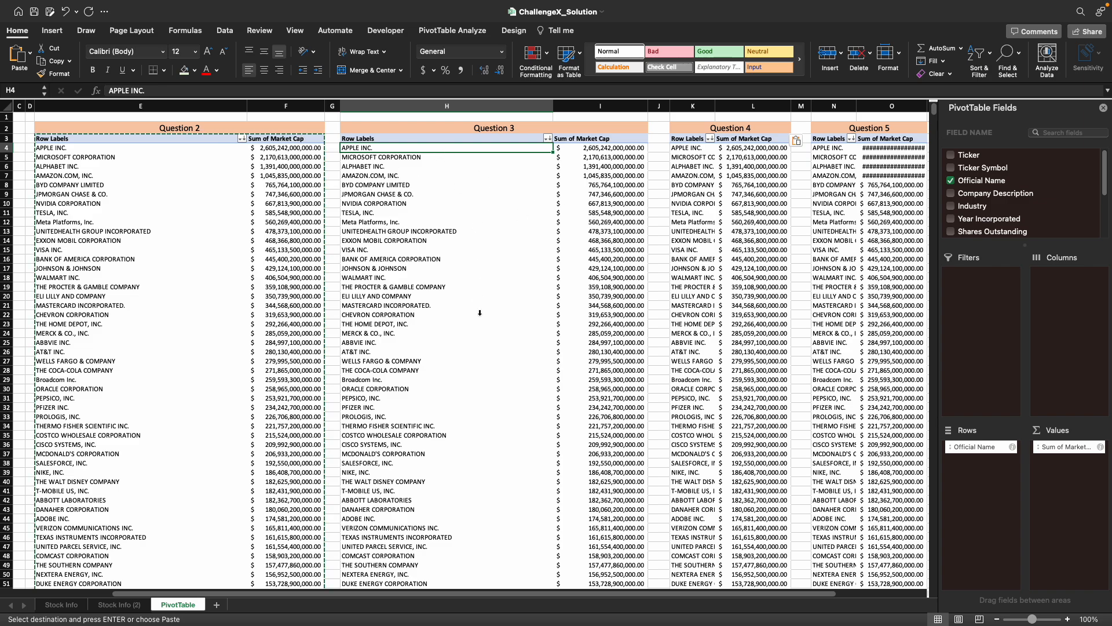
pyautogui.moveTo(1064, 448); pyautogui.dragTo(1028, 203)
pyautogui.scroll(-3, 1028, 204)
pyautogui.moveTo(973, 200); pyautogui.dragTo(1062, 481)
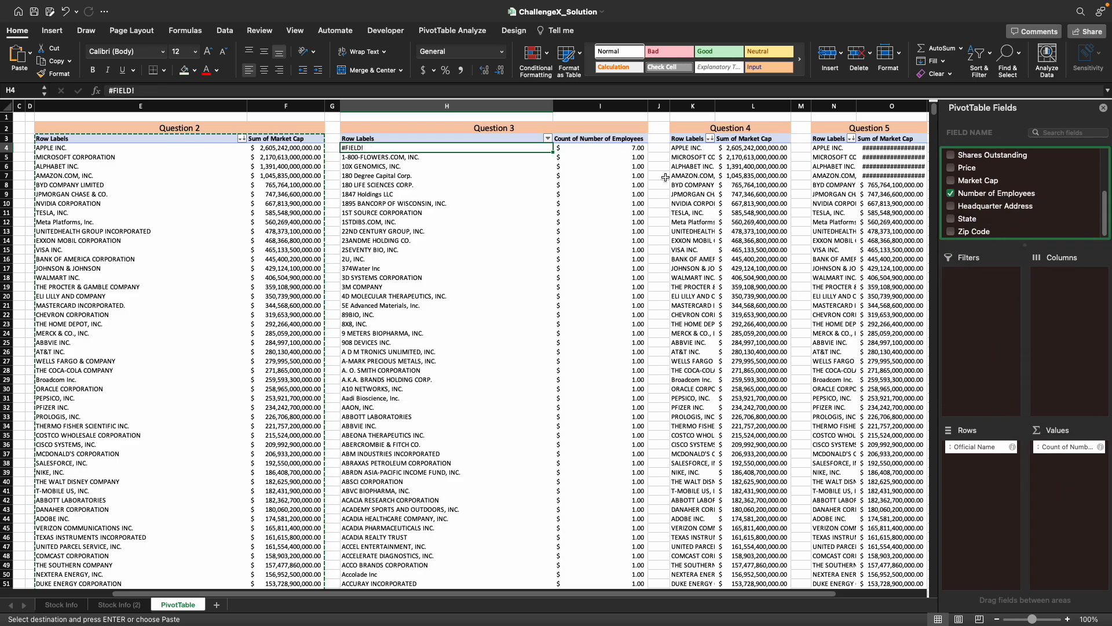
pyautogui.click(1101, 447)
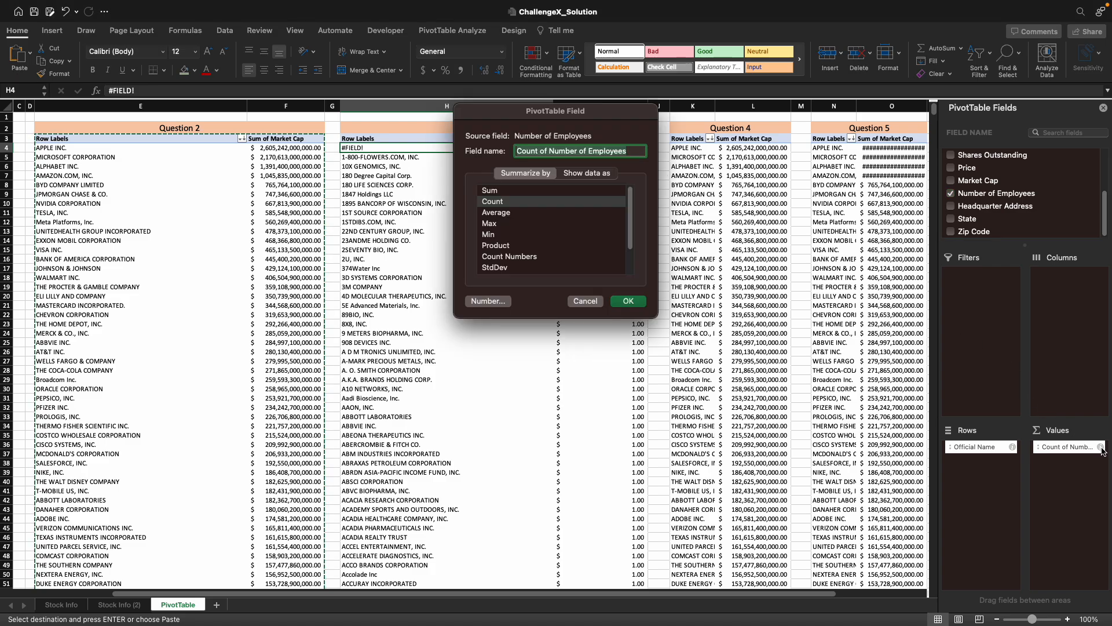
pyautogui.click(520, 191)
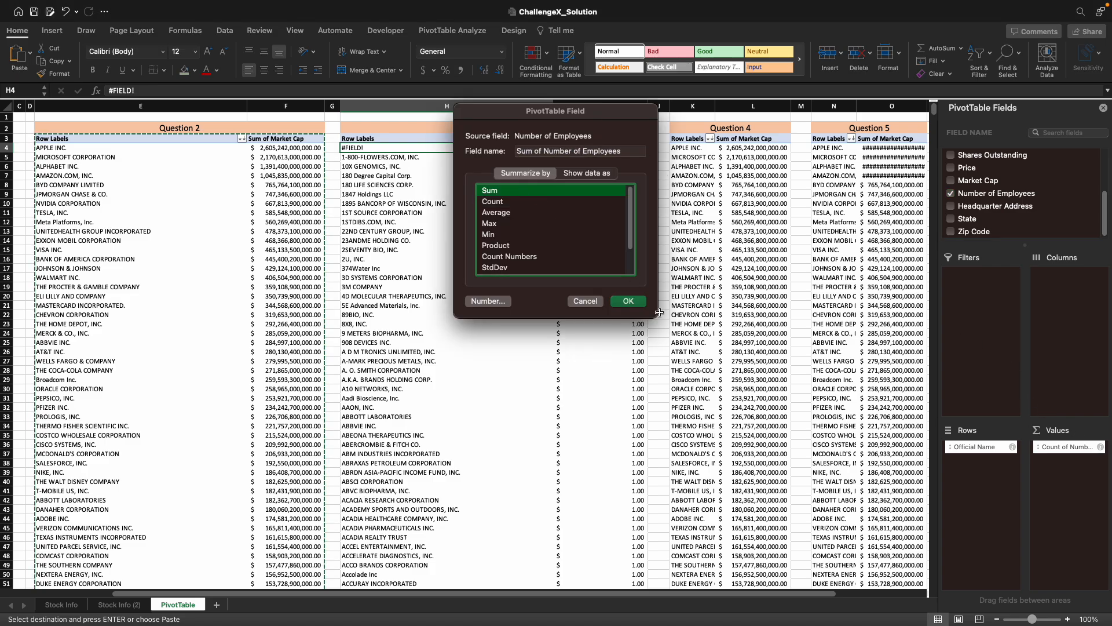
pyautogui.click(628, 301)
# - Sort the Question 3 PivotTable by Sum of Number of Employees, largest to smallest, and apply the comma style to those values
pyautogui.click(603, 148)
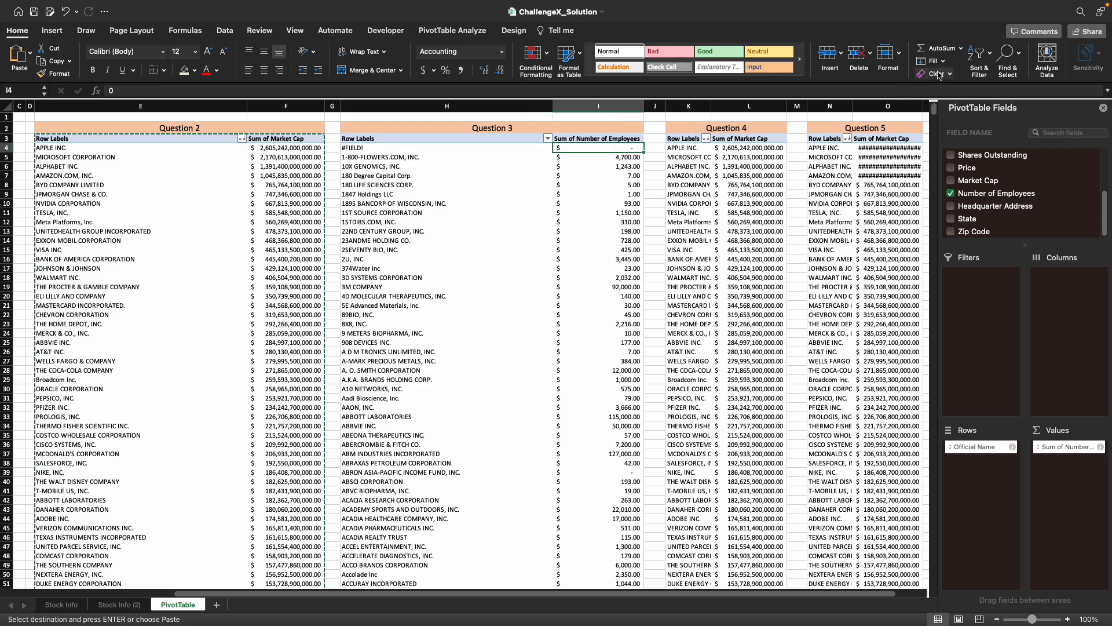
pyautogui.click(979, 55)
pyautogui.click(1000, 85)
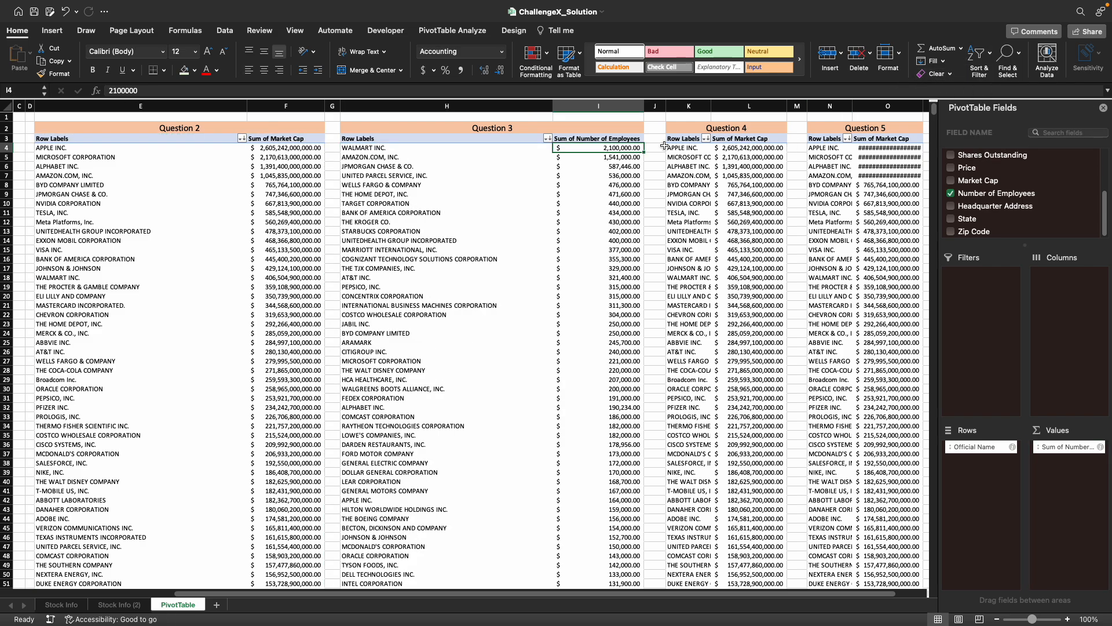
pyautogui.press('super+shift+Down')
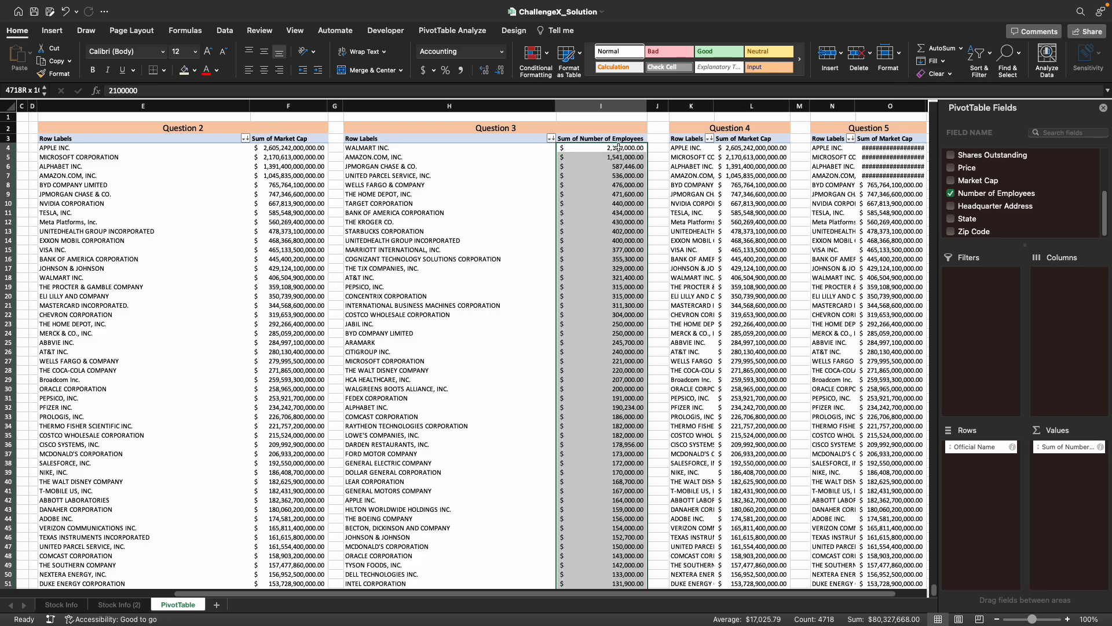
pyautogui.click(462, 72)
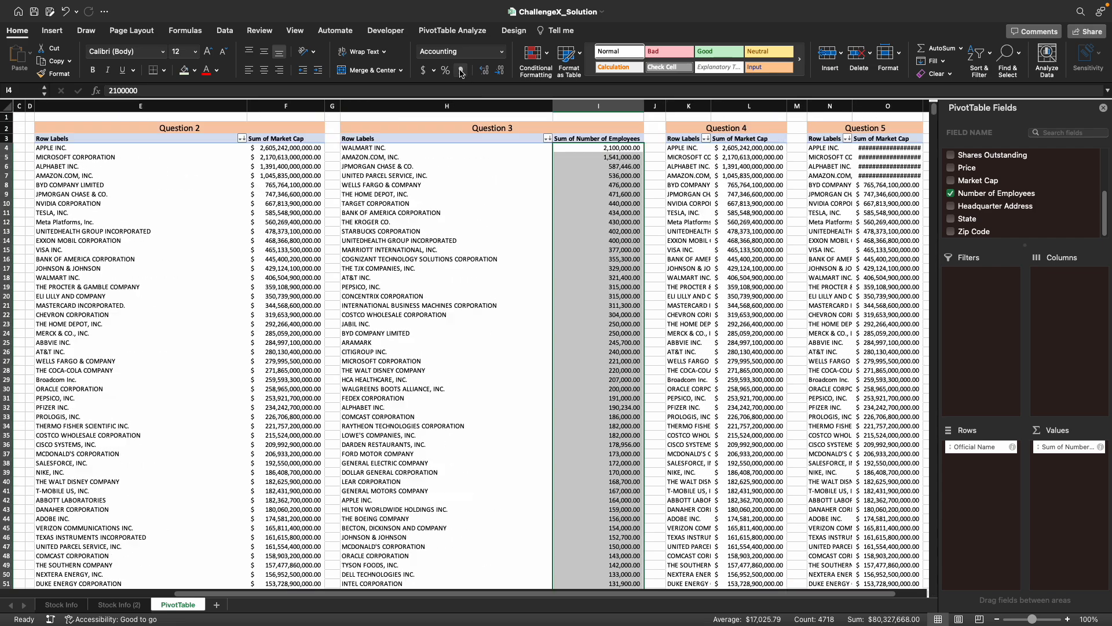
pyautogui.click(648, 205)
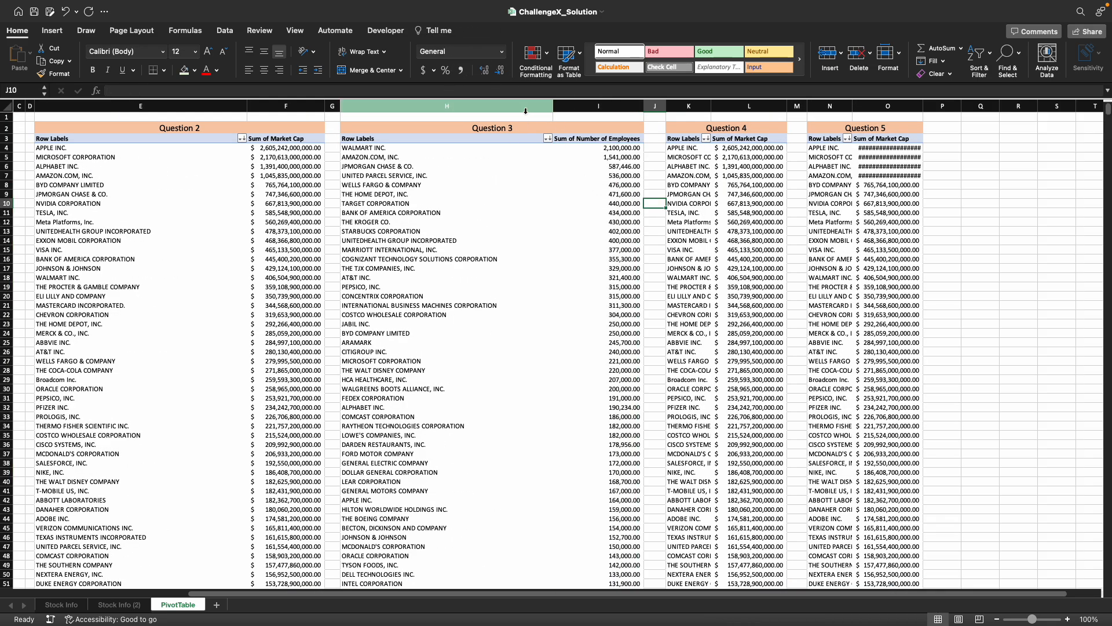
# - Set the number format of the Question 3 PivotTable's employee values to General
pyautogui.click(623, 148)
pyautogui.press('super+shift+Down')
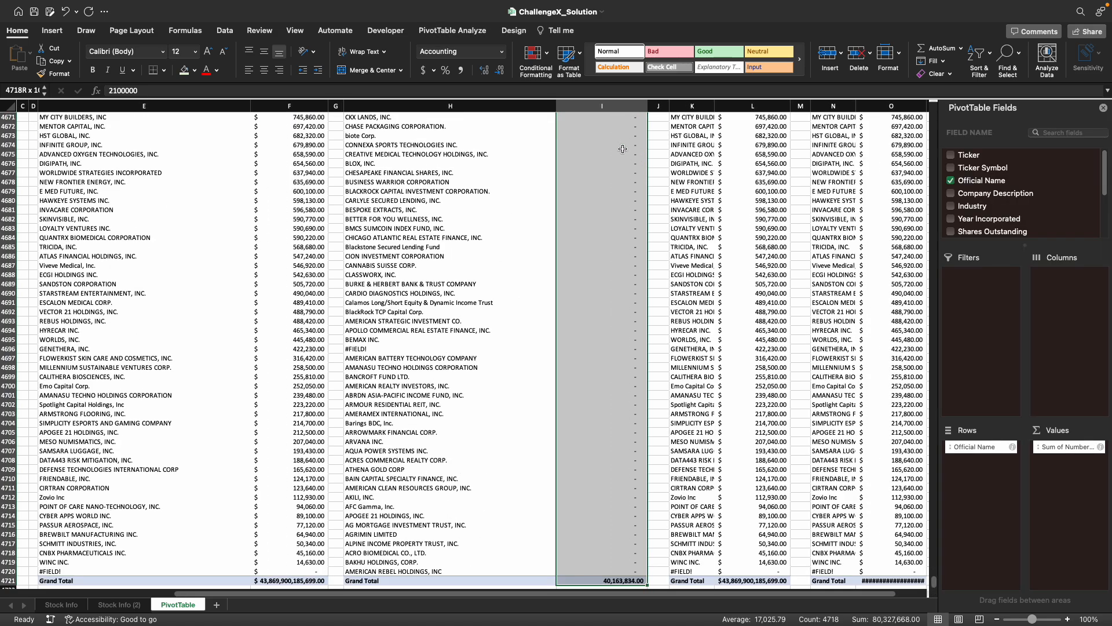
pyautogui.click(503, 53)
pyautogui.click(478, 66)
pyautogui.click(631, 149)
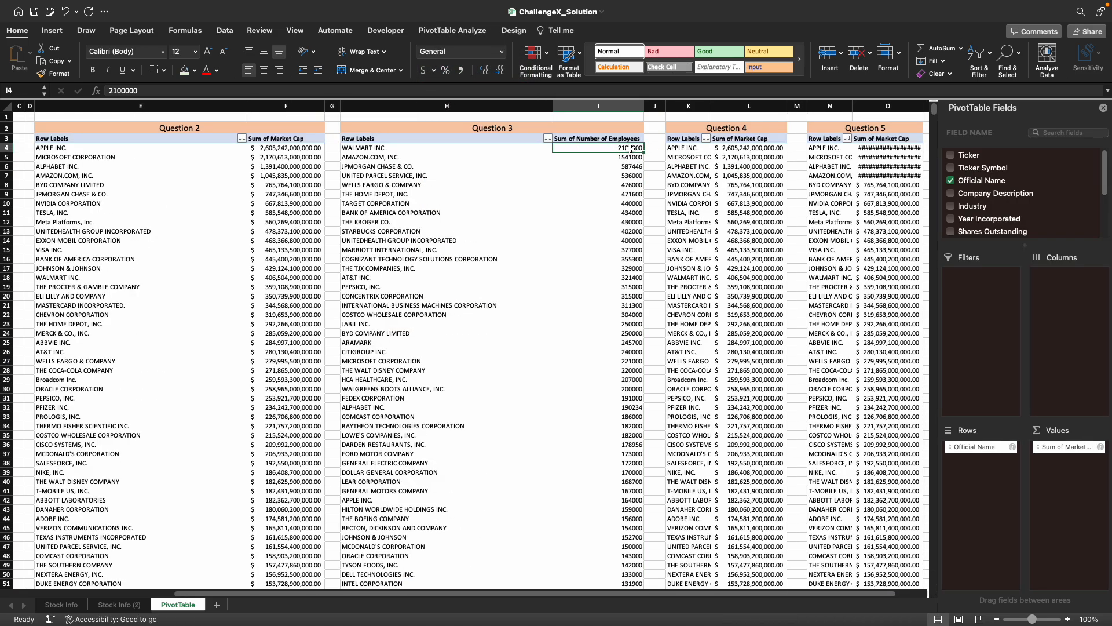
# - Replace the Question 4 PivotTable's fields with State in the rows and Count of Ticker Symbol in the values
pyautogui.hscroll(2, 710, 163)
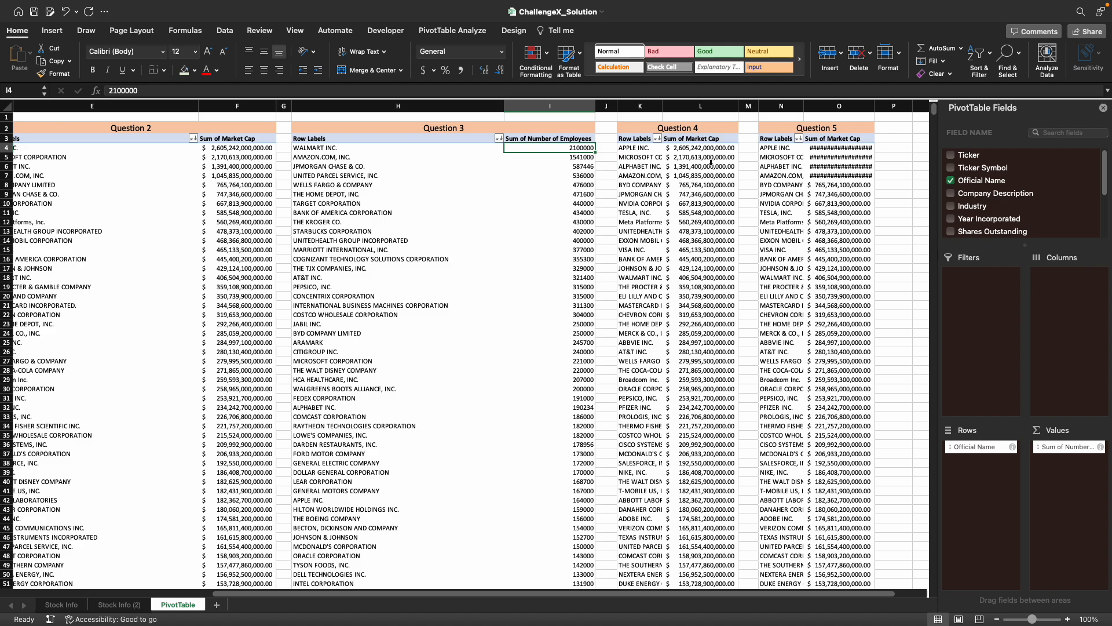
pyautogui.click(649, 151)
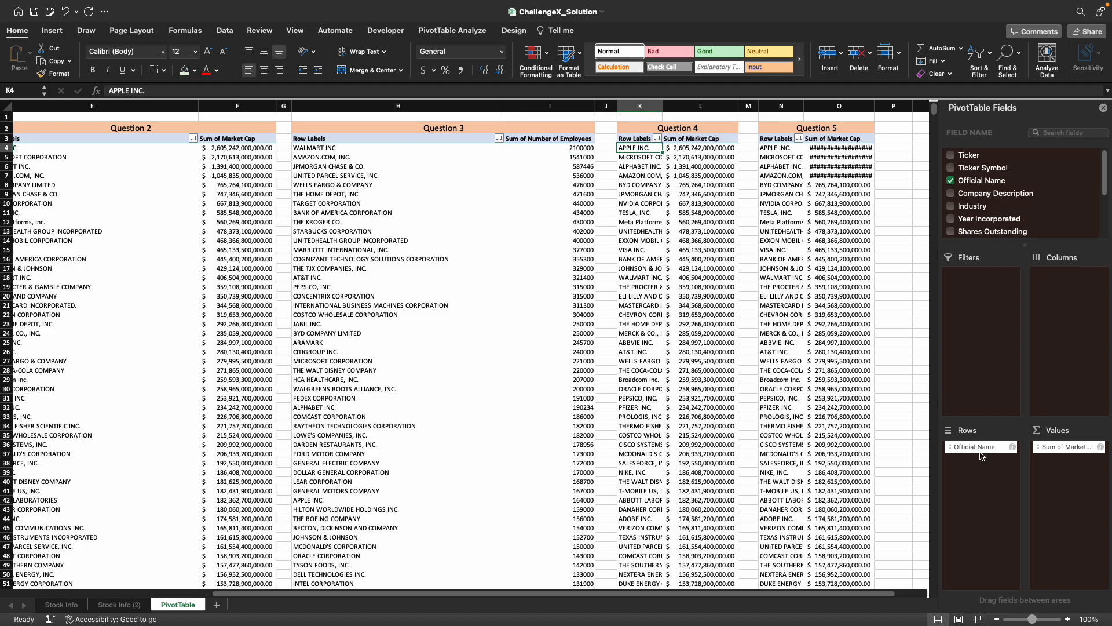
pyautogui.moveTo(985, 454); pyautogui.dragTo(913, 391)
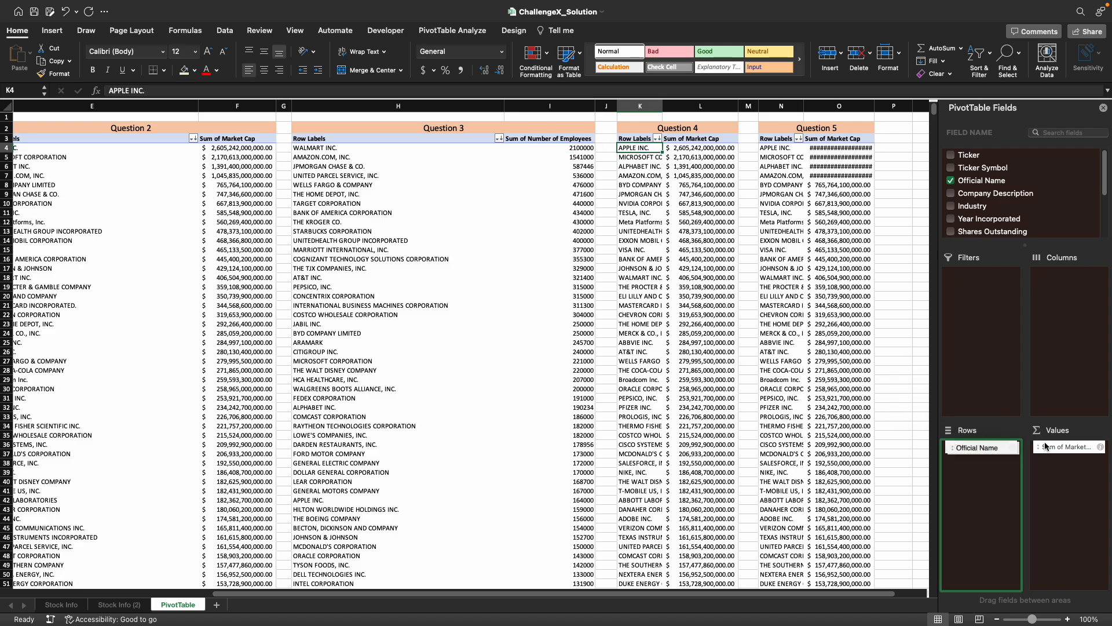
pyautogui.moveTo(1072, 454); pyautogui.dragTo(822, 441)
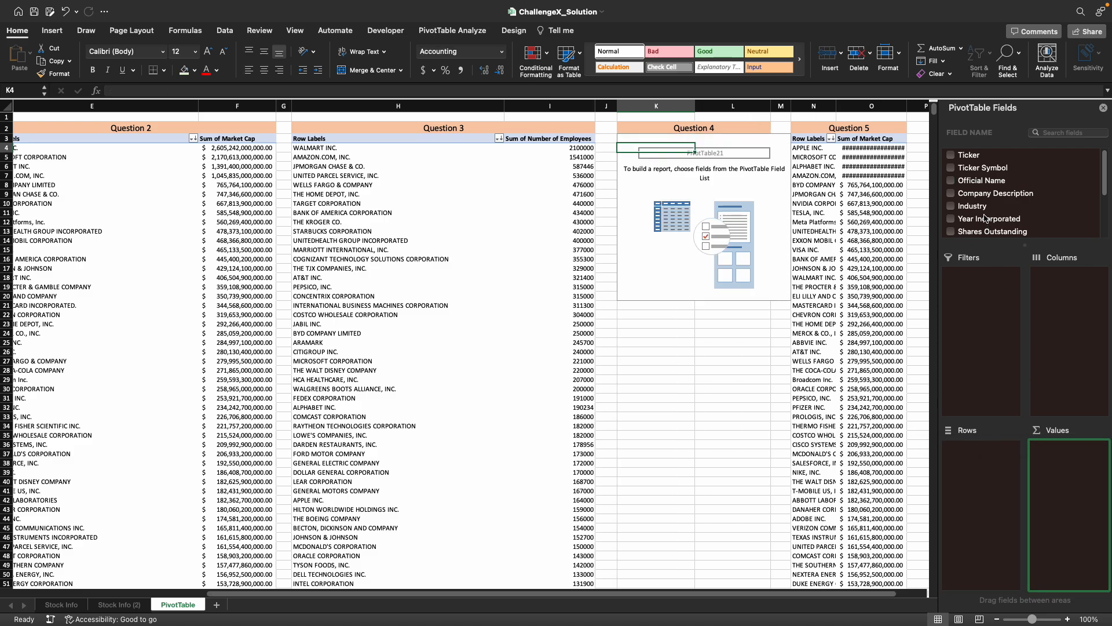
pyautogui.scroll(-3, 1014, 216)
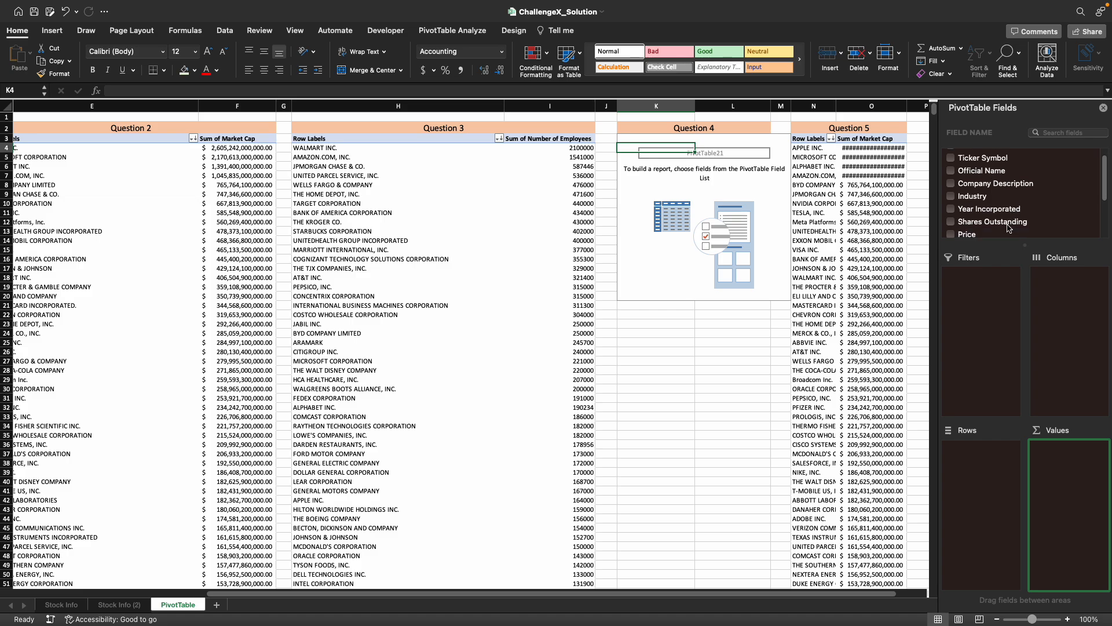
pyautogui.moveTo(971, 227); pyautogui.dragTo(979, 484)
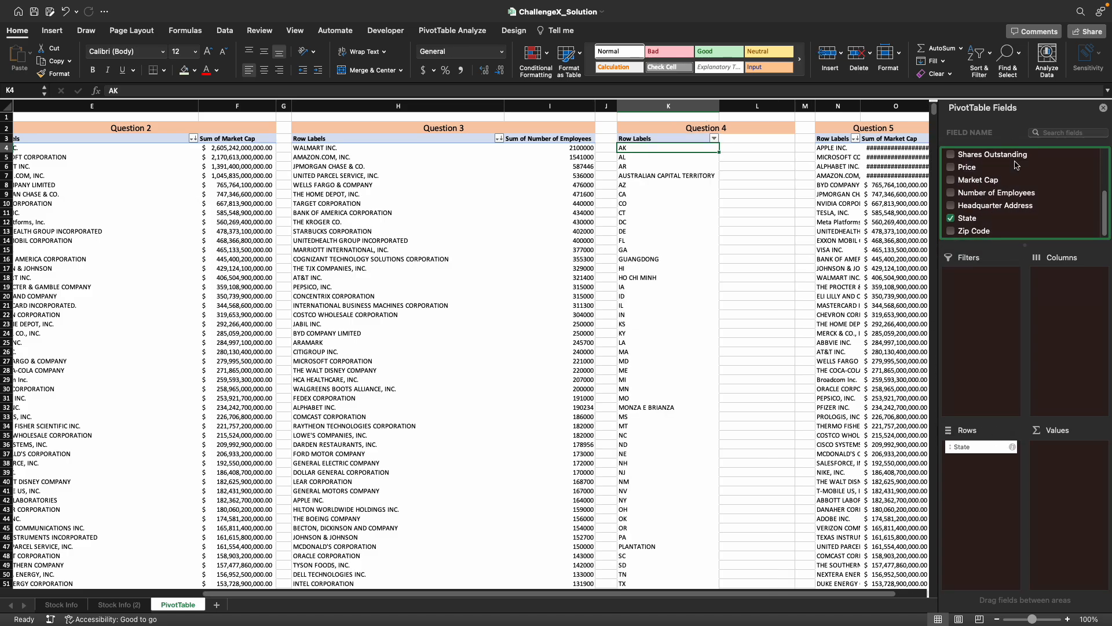
pyautogui.scroll(3, 1003, 177)
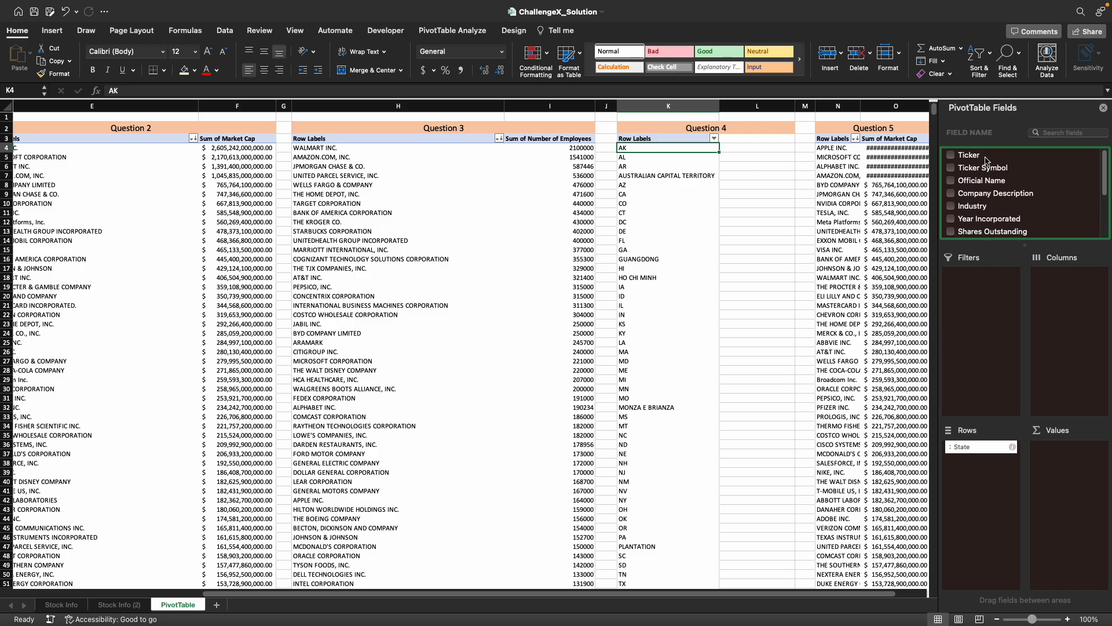
pyautogui.moveTo(987, 172); pyautogui.dragTo(1060, 466)
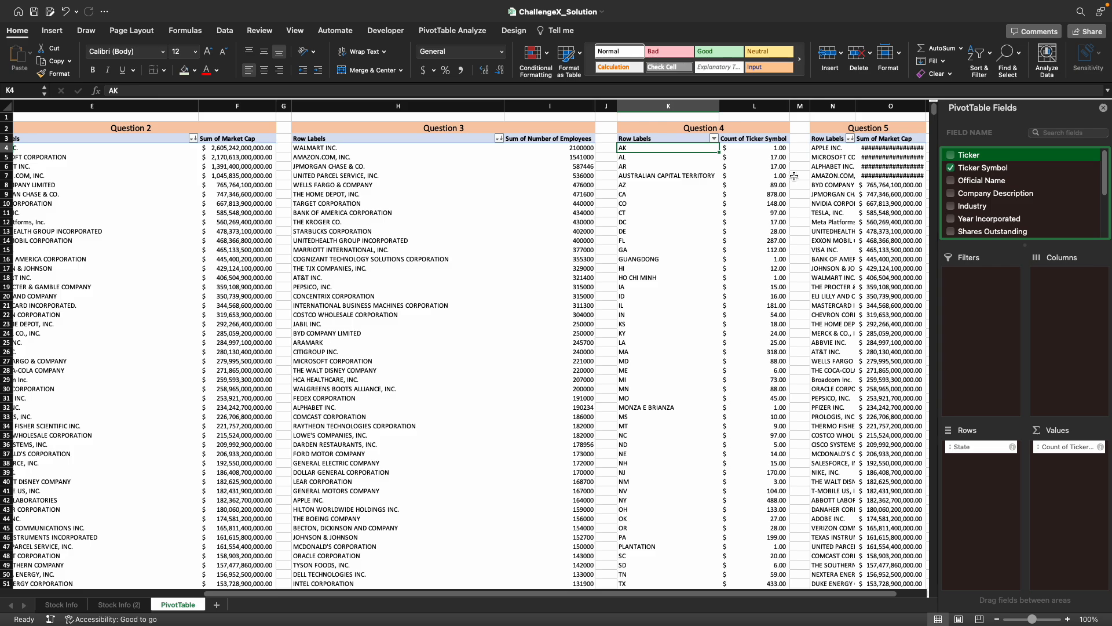
# - Sort the Question 4 PivotTable by Count of Ticker Symbol, largest to smallest
pyautogui.click(773, 149)
pyautogui.click(985, 67)
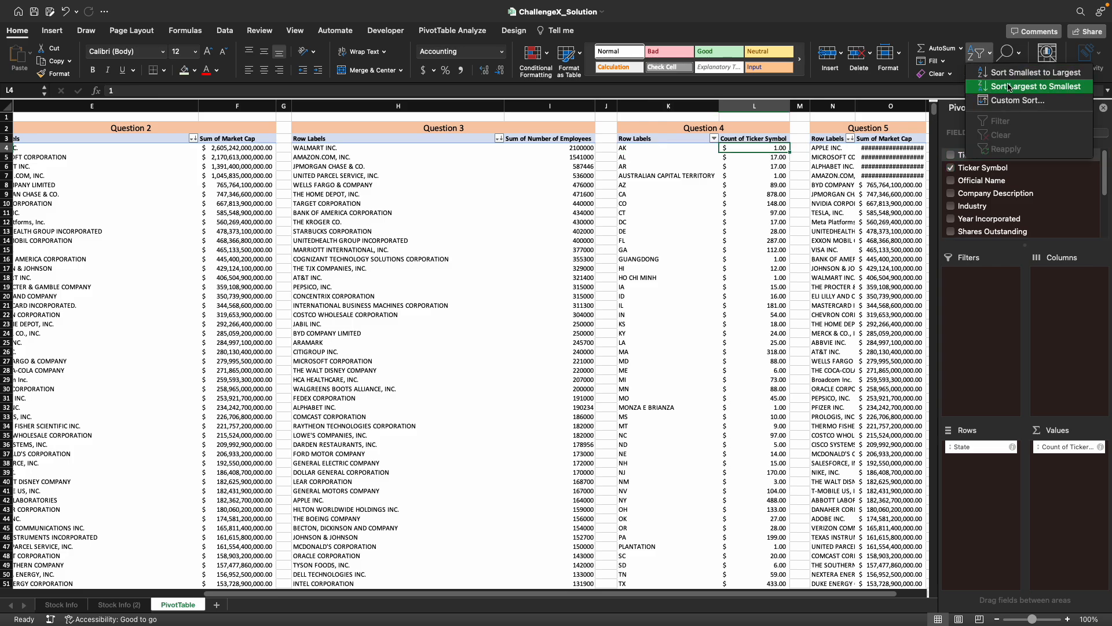
pyautogui.click(1013, 91)
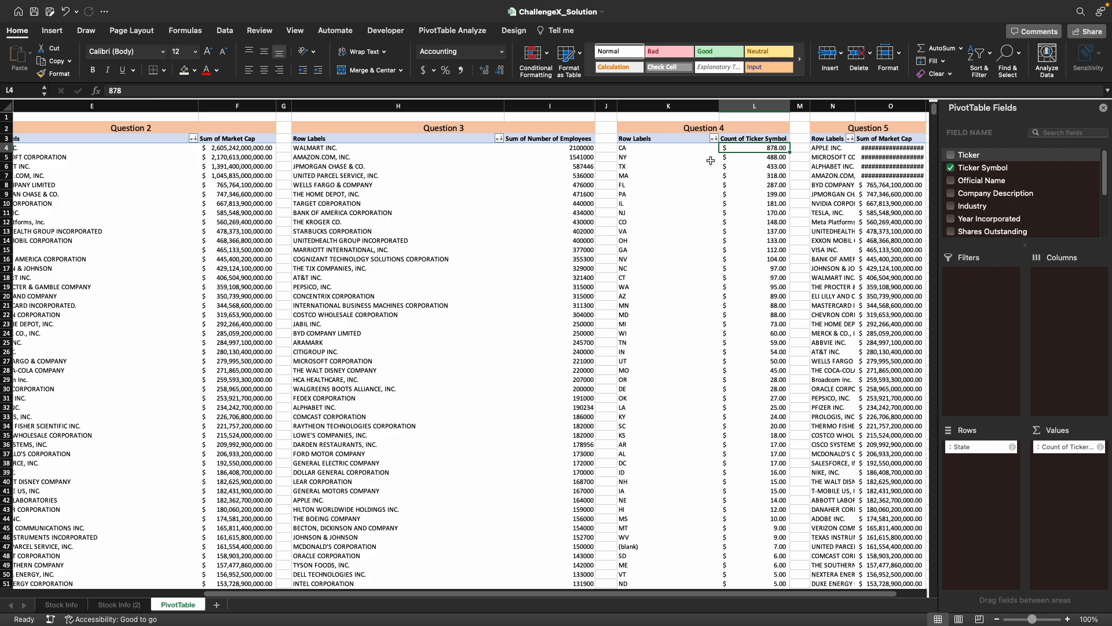
# - Widen column N so the company names in the Question 5 PivotTable fit
pyautogui.hscroll(5, 710, 160)
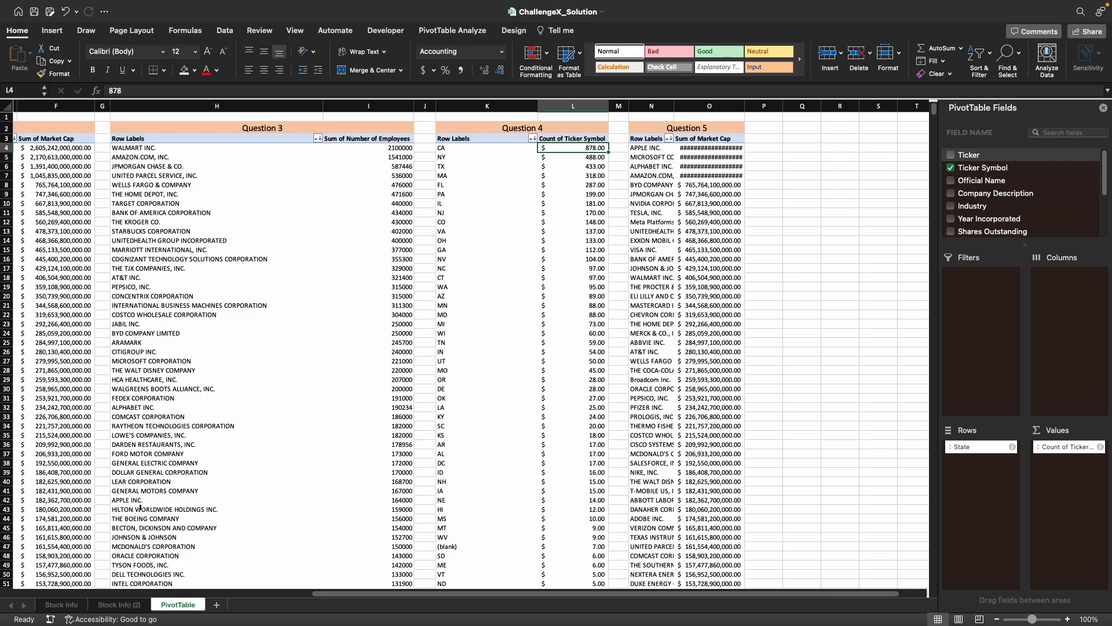
pyautogui.doubleClick(673, 104)
pyautogui.moveTo(841, 106); pyautogui.dragTo(761, 113)
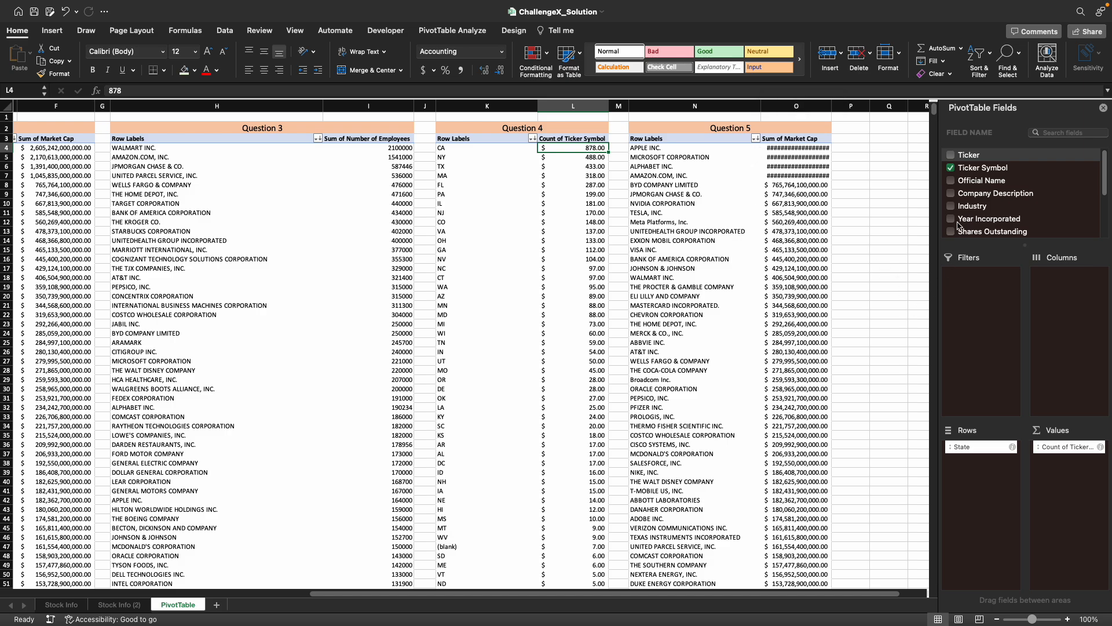
pyautogui.click(650, 212)
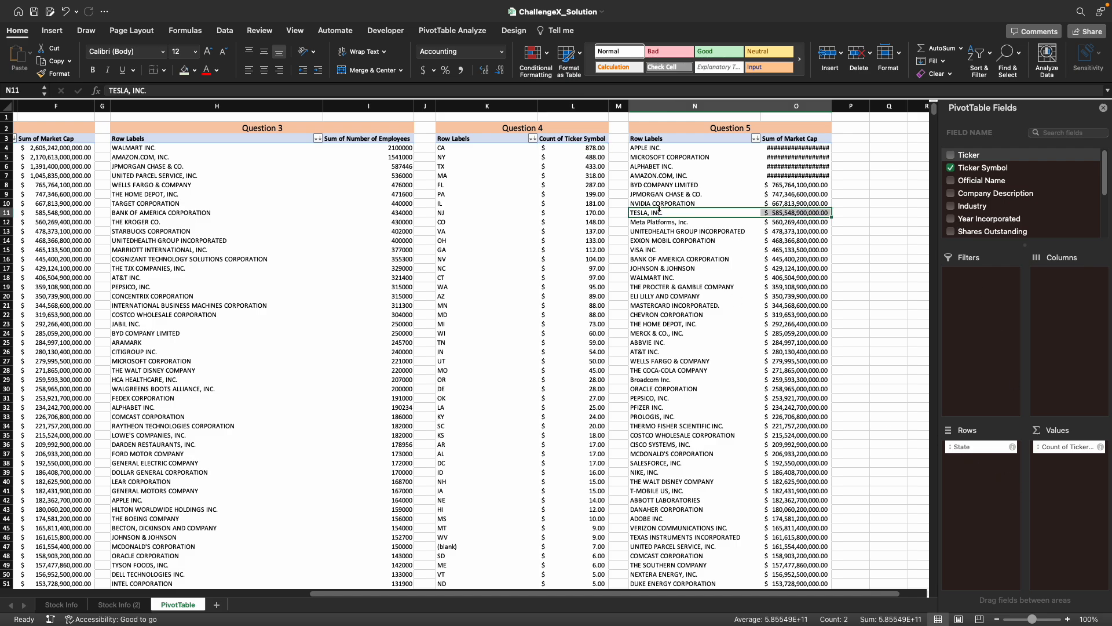
pyautogui.click(668, 158)
# - Copy the whole Question 4 PivotTable including its header row
pyautogui.click(478, 149)
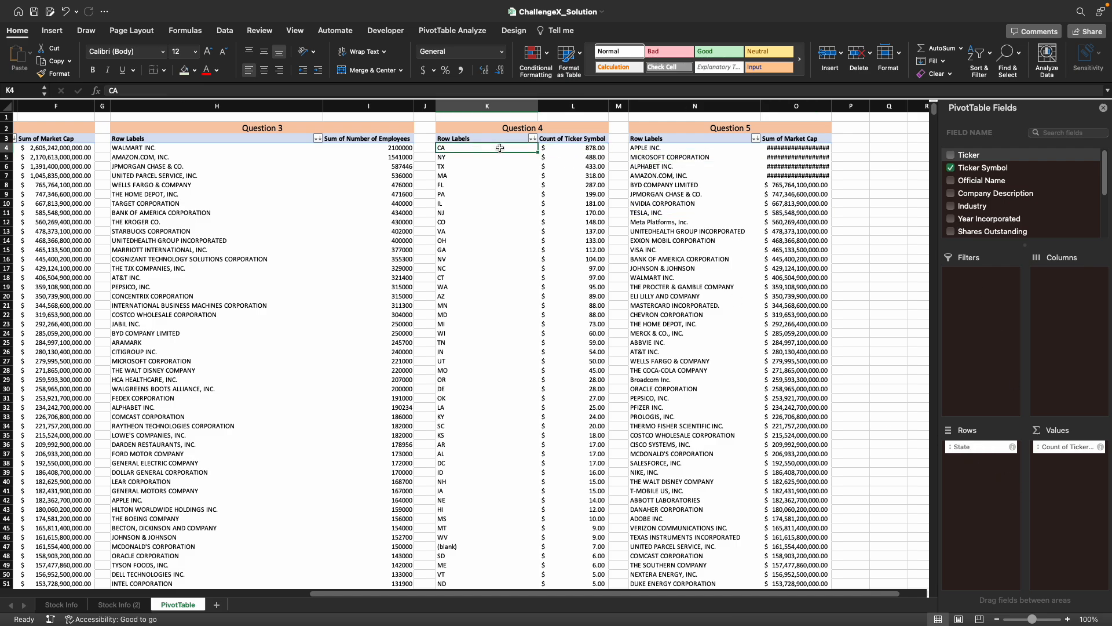
pyautogui.hotkey('shift', 'Right')
pyautogui.press('Up')
pyautogui.hotkey('shift', 'Right')
pyautogui.press('shift+super+Down')
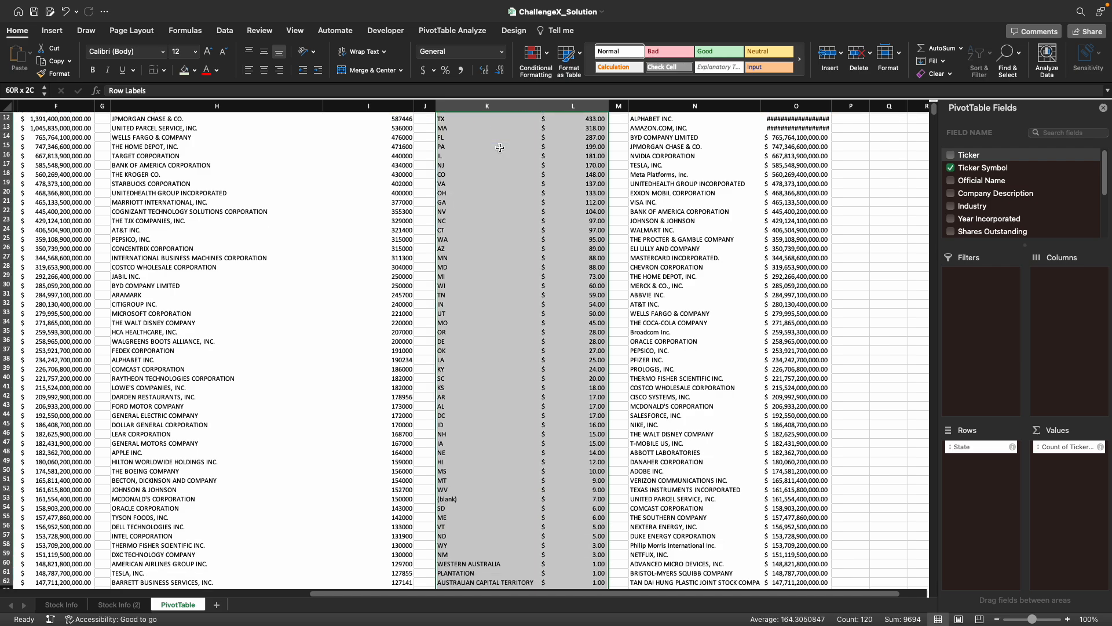
pyautogui.press('super+c')
pyautogui.scroll(5, 499, 147)
# - Delete the existing PivotTable under Question 5 and select cell N3
pyautogui.click(670, 139)
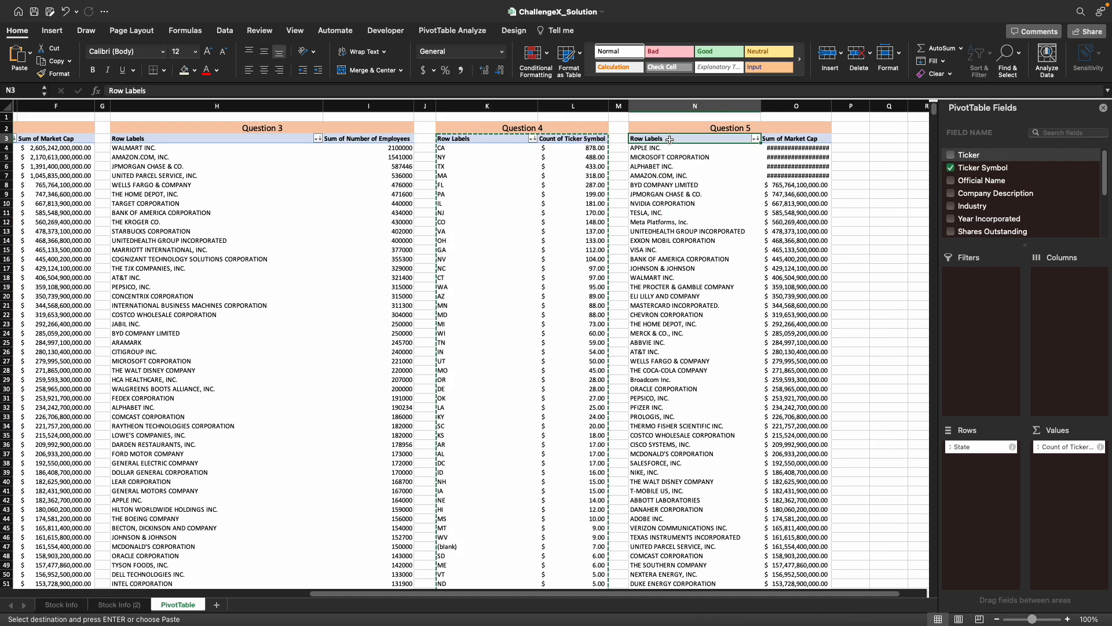
pyautogui.hotkey('shift', 'Right')
pyautogui.press('shift+super+Down')
pyautogui.press('Delete')
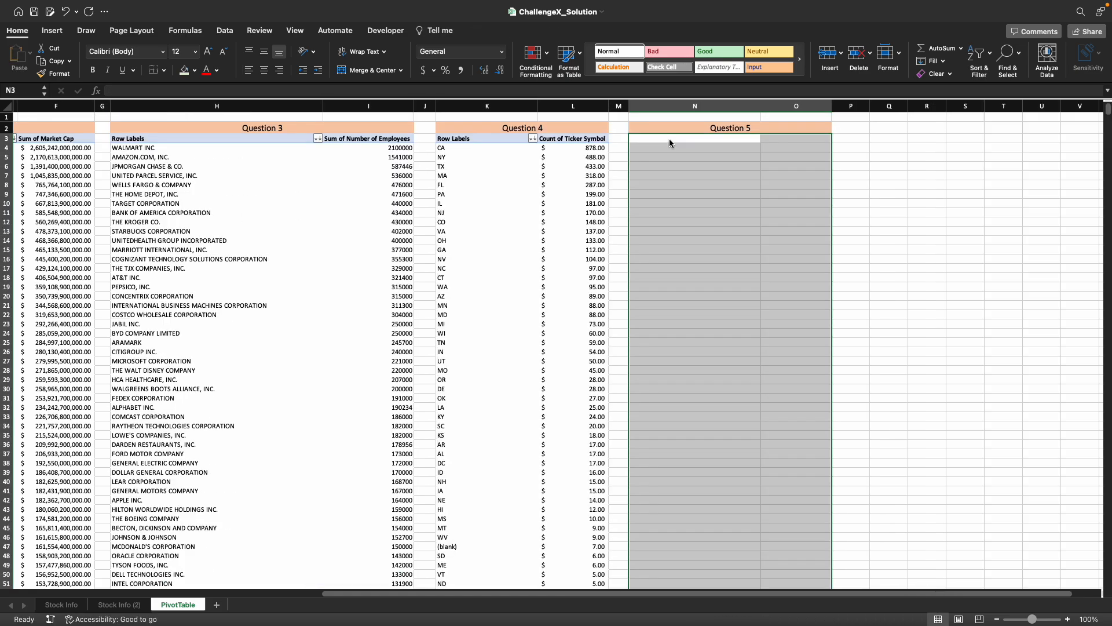
pyautogui.click(670, 139)
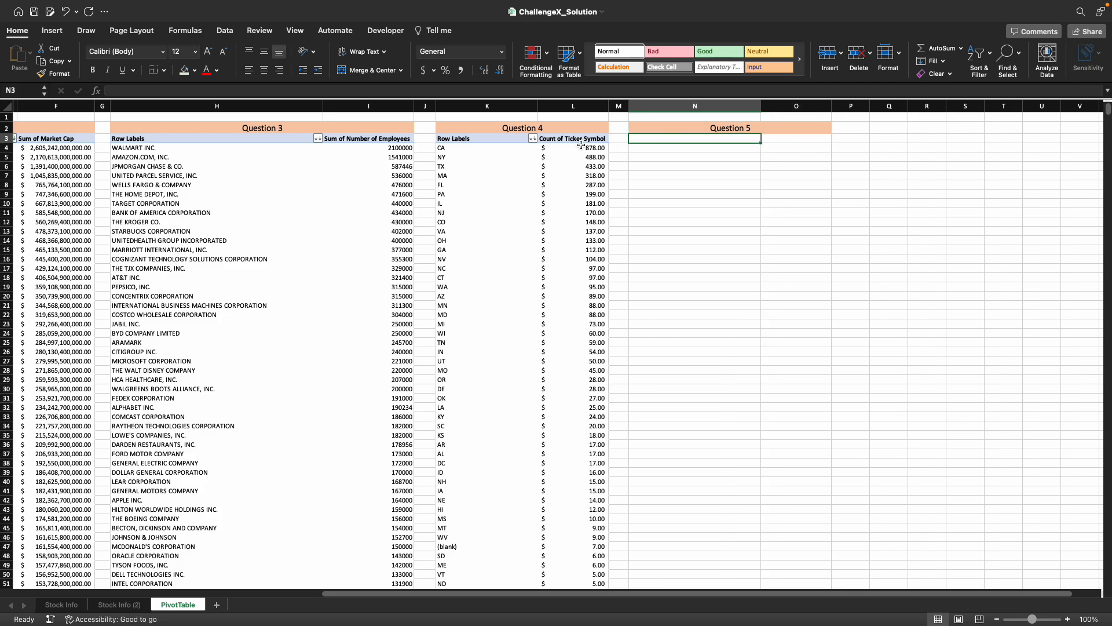
# - Copy the whole Question 4 PivotTable and paste it at N3 under Question 5
pyautogui.click(476, 142)
pyautogui.hotkey('shift', 'Right')
pyautogui.press('shift+super+Down')
pyautogui.press('super+c')
pyautogui.press('Right')
pyautogui.press('Right')
pyautogui.press('Right')
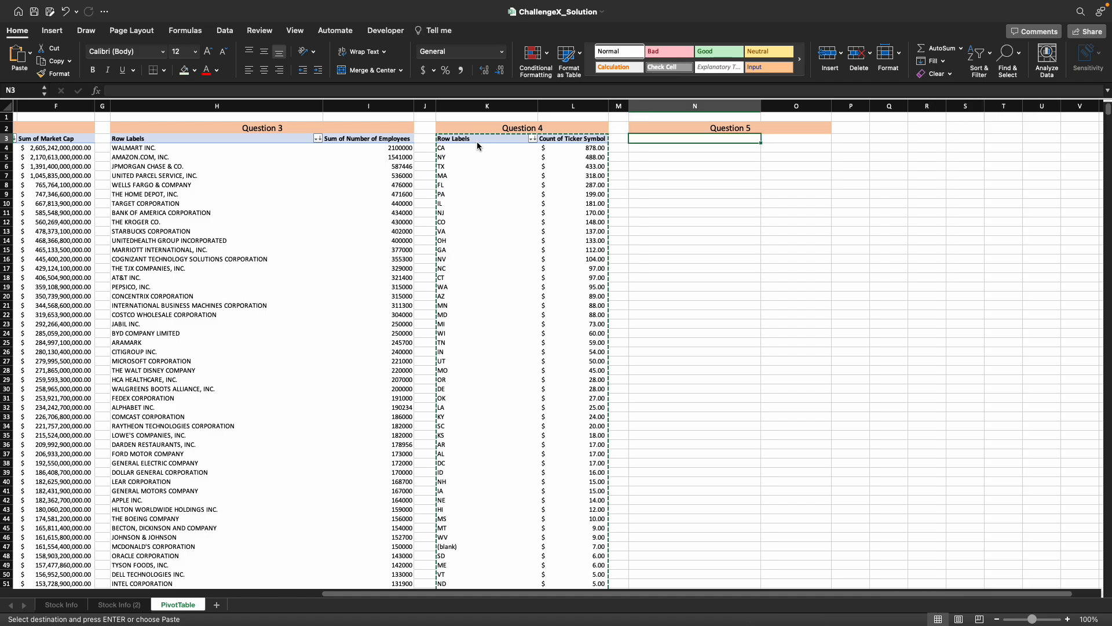
pyautogui.press('super+v')
# - Replace State with Zip Code in the rows of the Question 5 PivotTable
pyautogui.moveTo(985, 446); pyautogui.dragTo(860, 364)
pyautogui.scroll(-5, 998, 211)
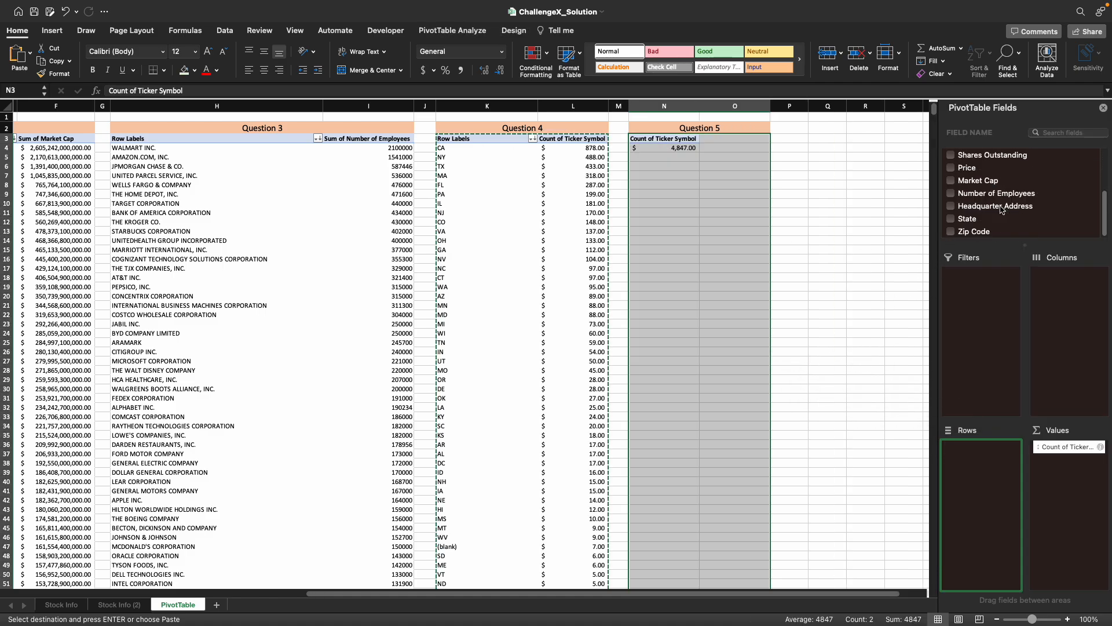
pyautogui.moveTo(981, 231); pyautogui.dragTo(980, 485)
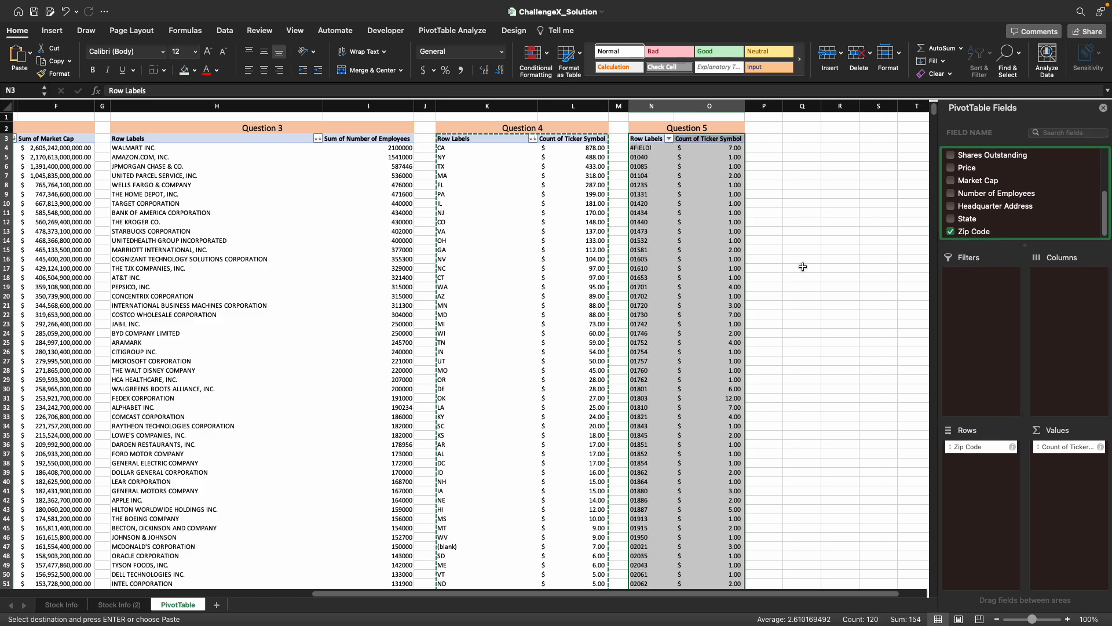
# - Sort the Question 5 PivotTable by Count of Ticker Symbol, largest to smallest
pyautogui.click(732, 148)
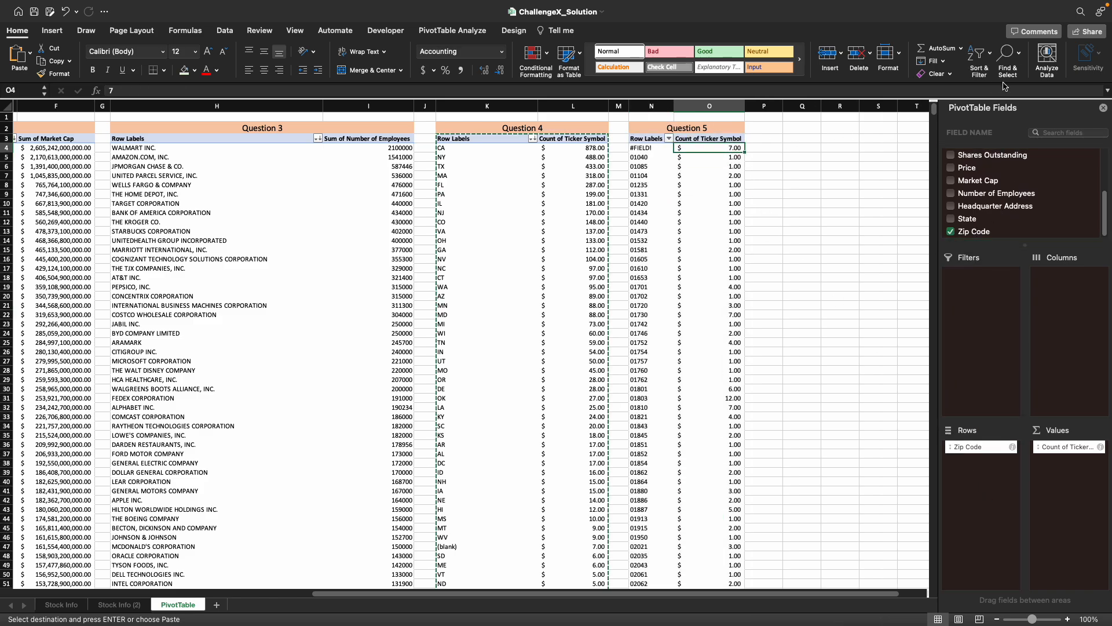
pyautogui.click(979, 53)
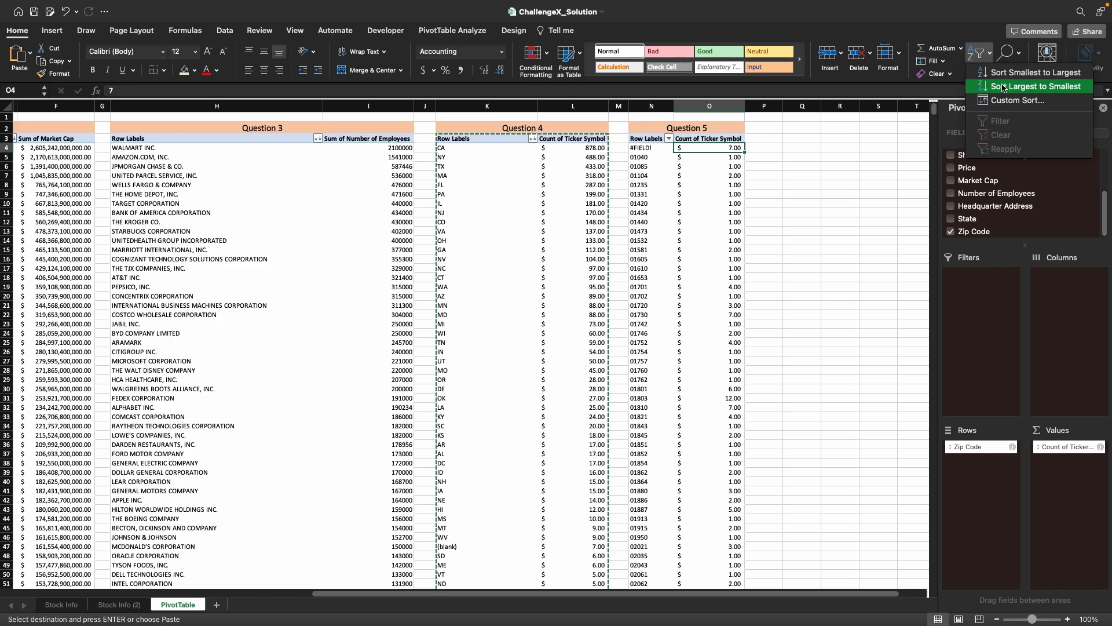
pyautogui.click(1004, 88)
pyautogui.click(802, 166)
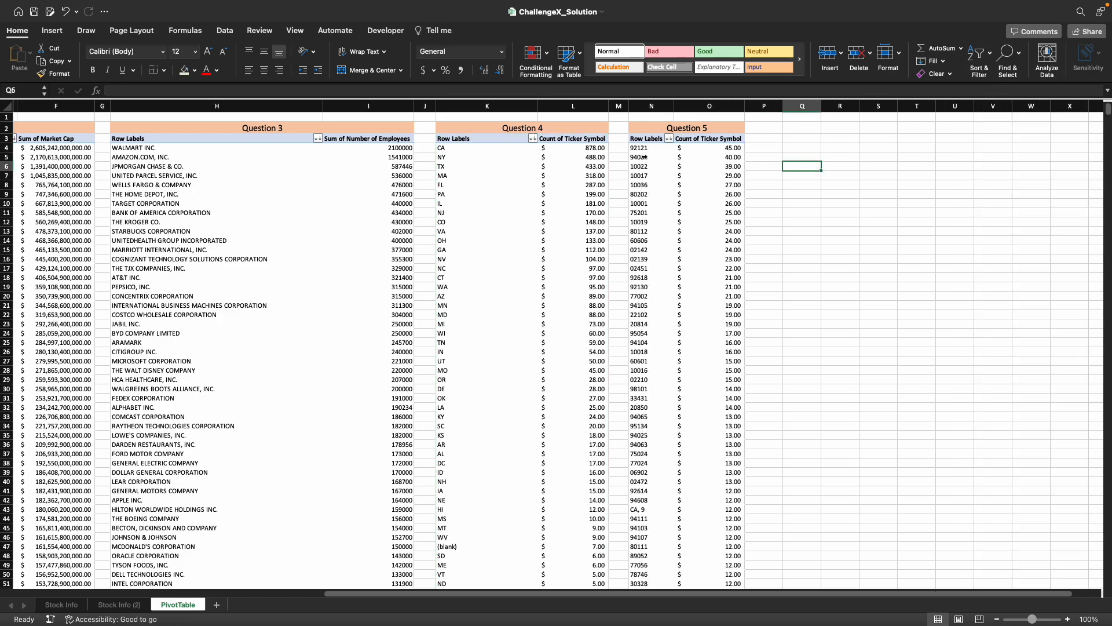
# - Copy the top zip code, 92121, from the Question 5 PivotTable and look it up in Google Maps in a full-screen Safari window
pyautogui.click(643, 148)
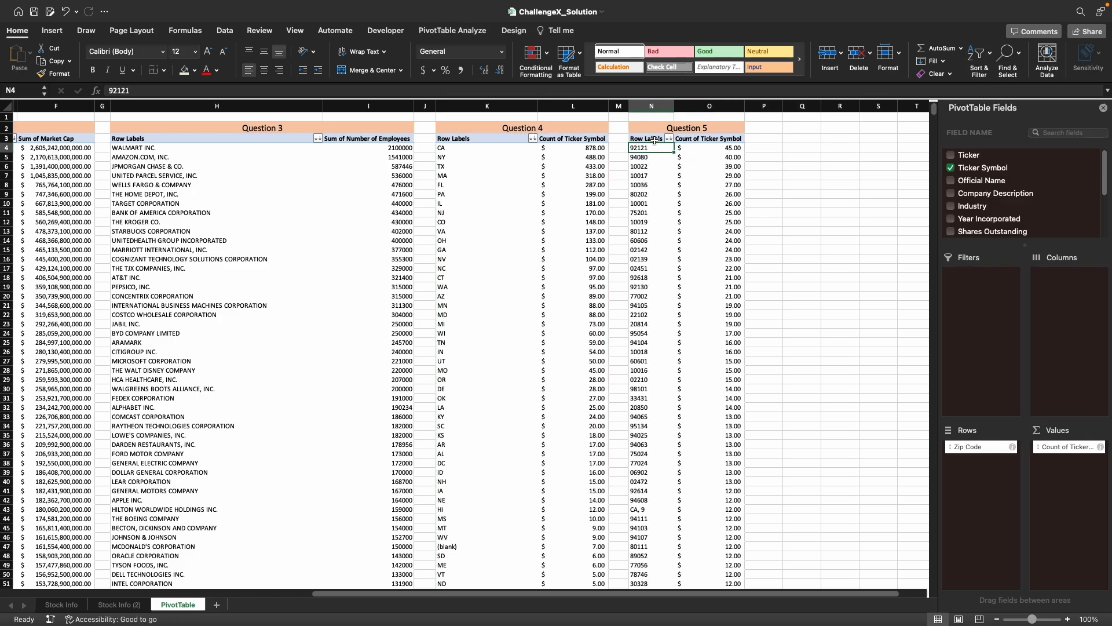
pyautogui.hotkey('ctrl', 'Left')
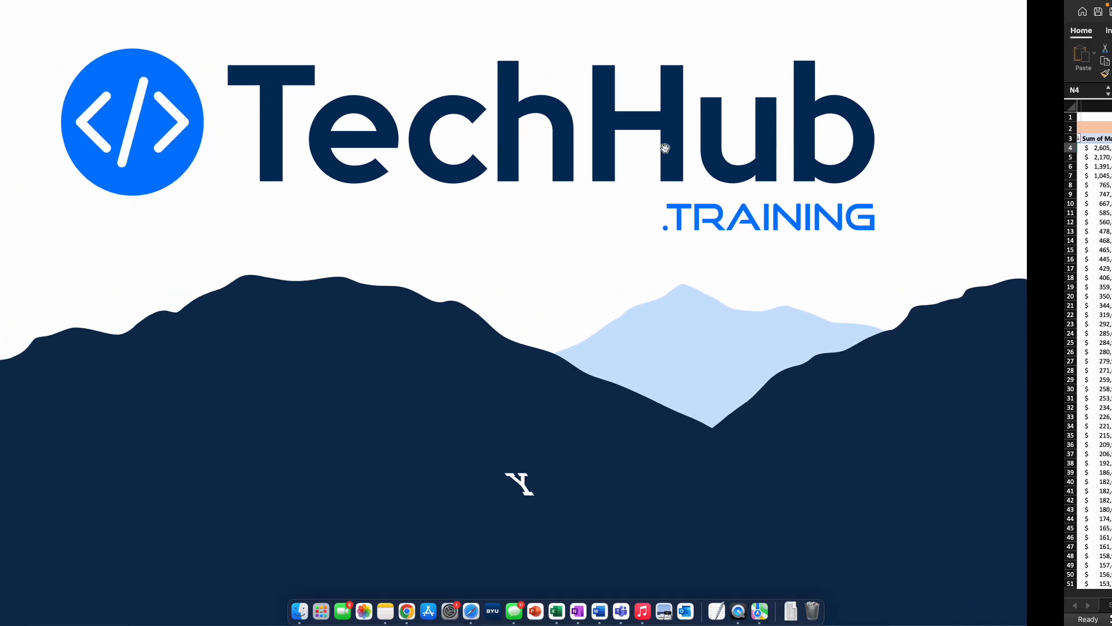
pyautogui.click(475, 608)
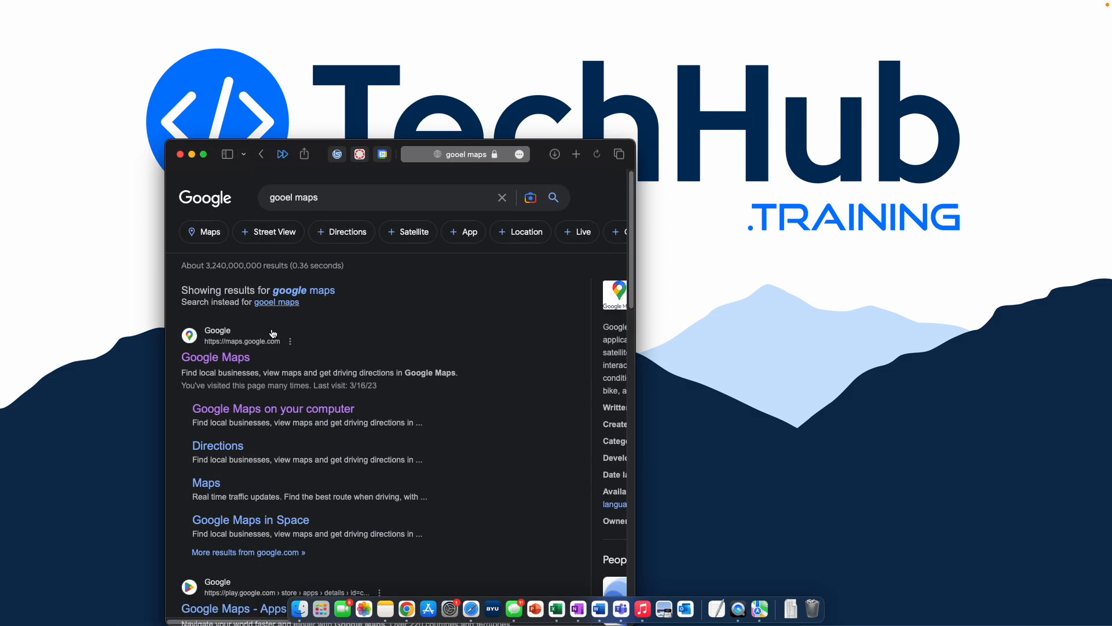
pyautogui.click(239, 358)
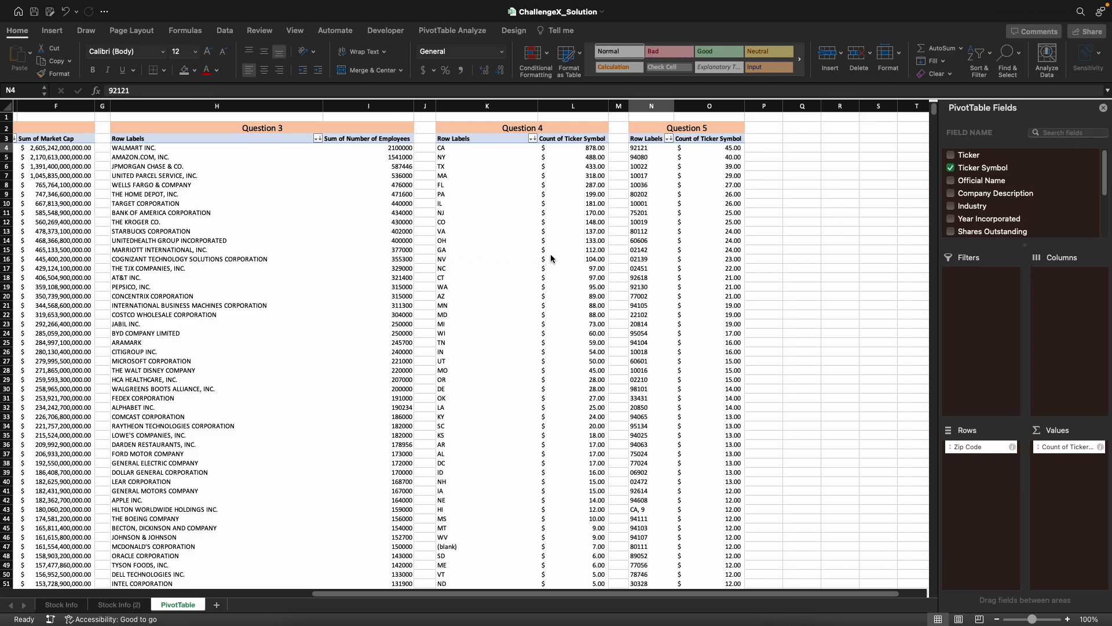
pyautogui.click(649, 149)
pyautogui.hotkey('ctrl', 'c')
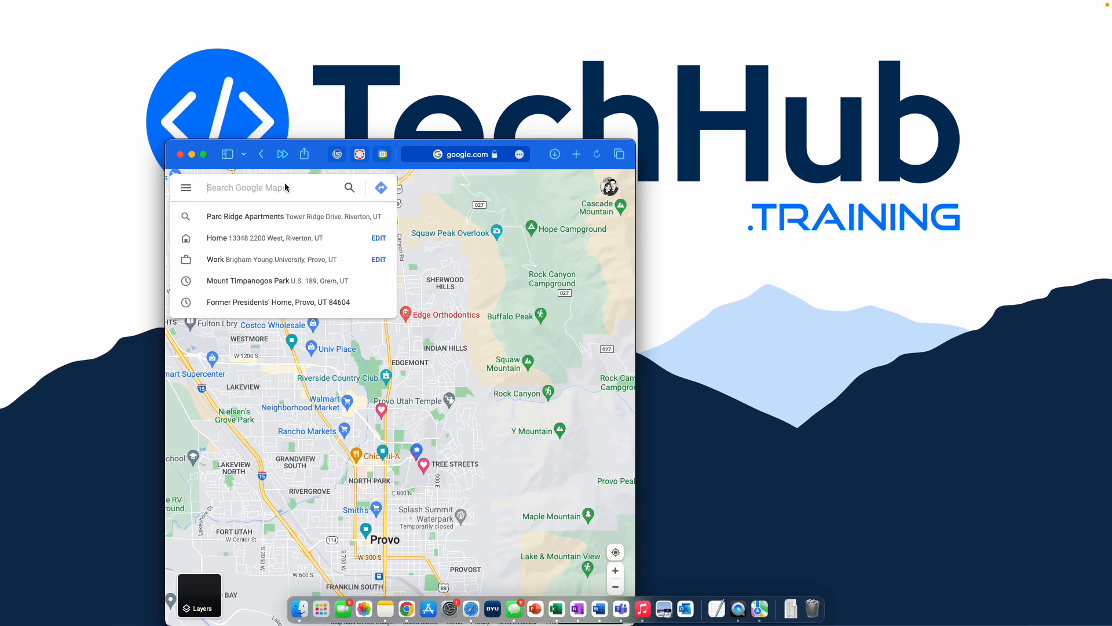
pyautogui.press('super+v')
pyautogui.press('Return')
pyautogui.click(203, 154)
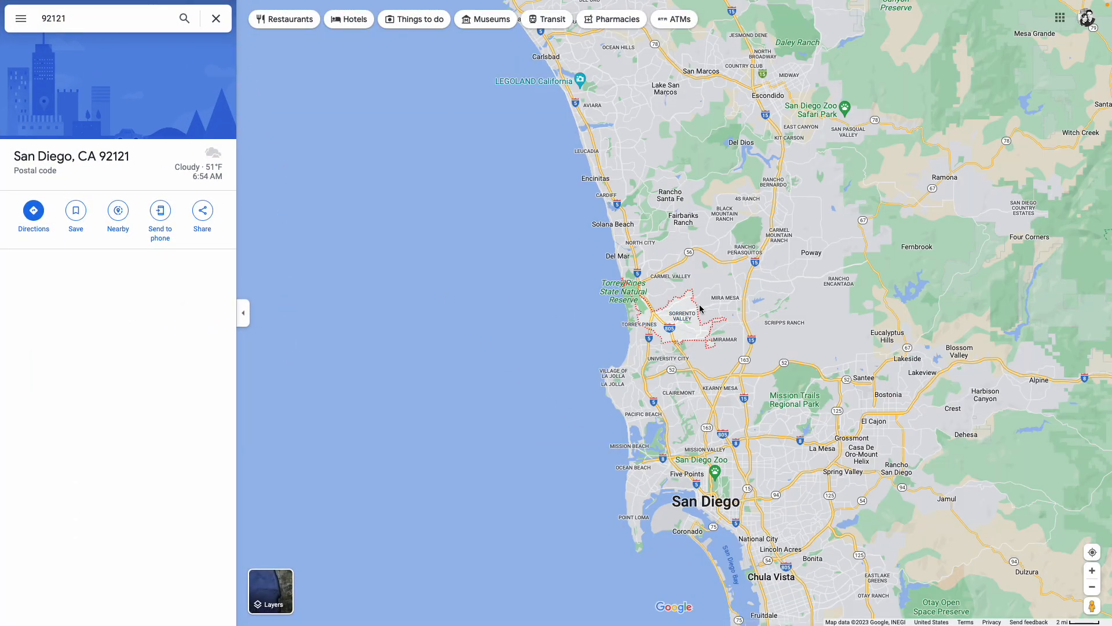
# - Switch back to Excel and refresh all of the workbook's data
pyautogui.hotkey('ctrl', 'Right')
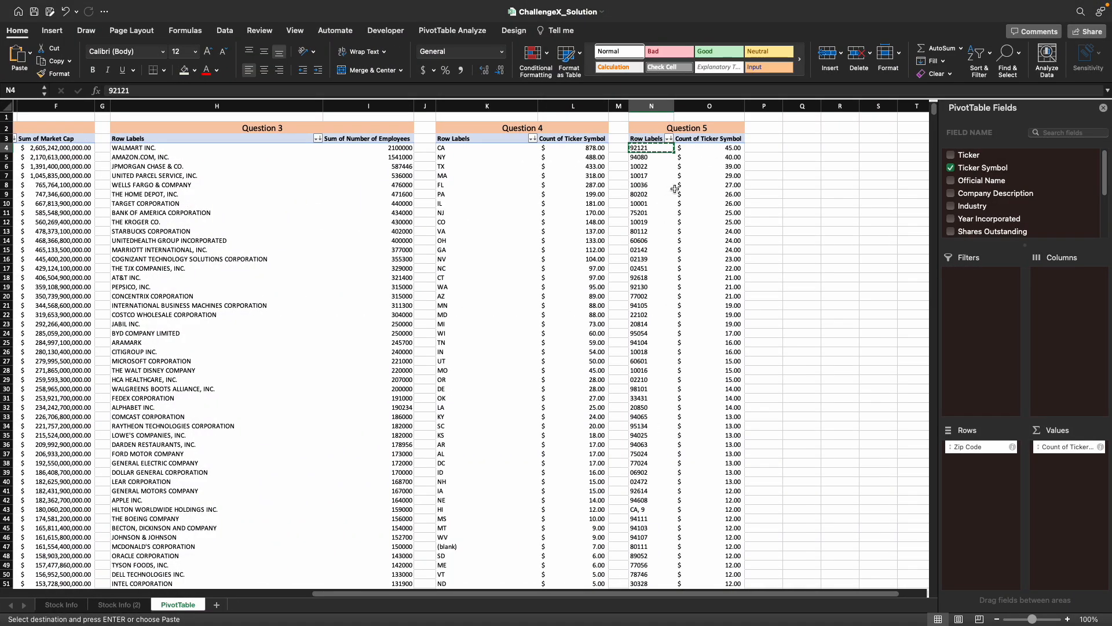
pyautogui.hscroll(-7, 625, 201)
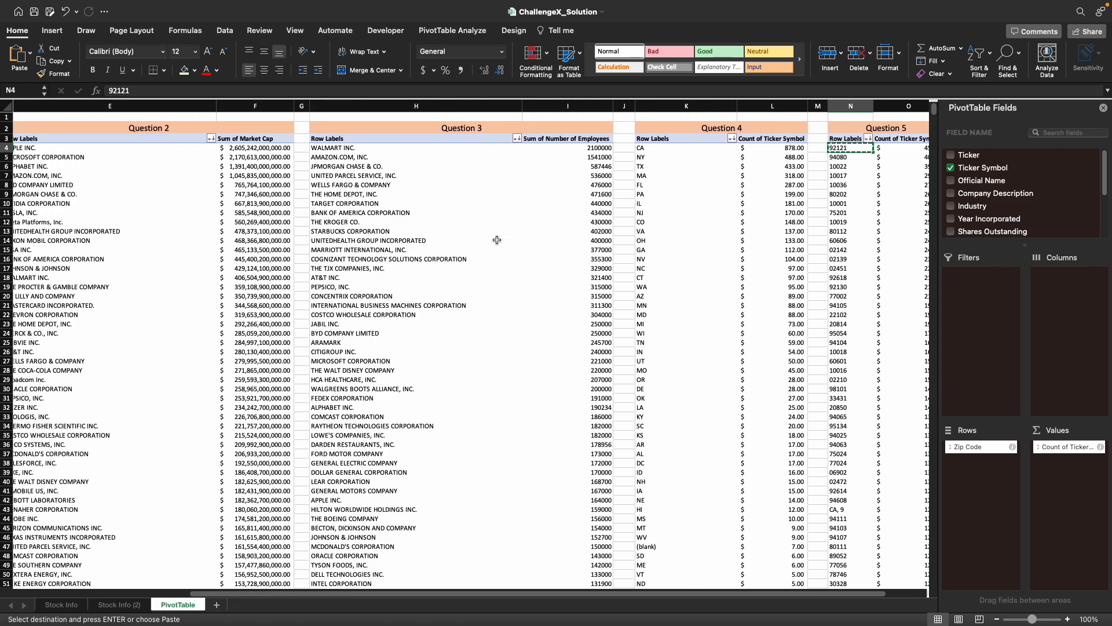
pyautogui.hscroll(-8, 378, 234)
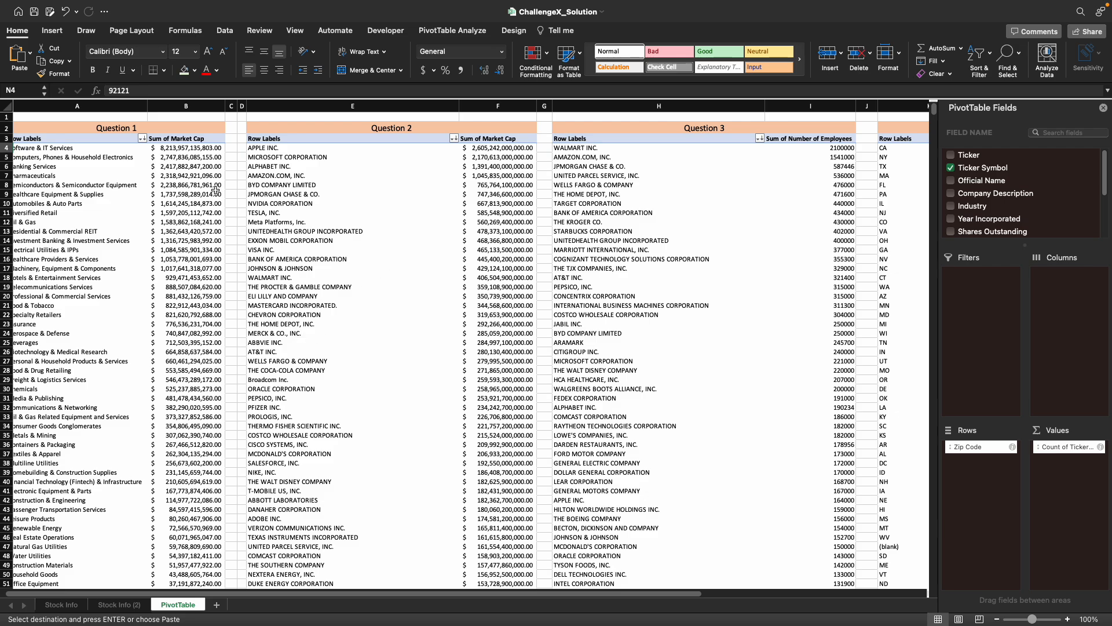
pyautogui.click(223, 31)
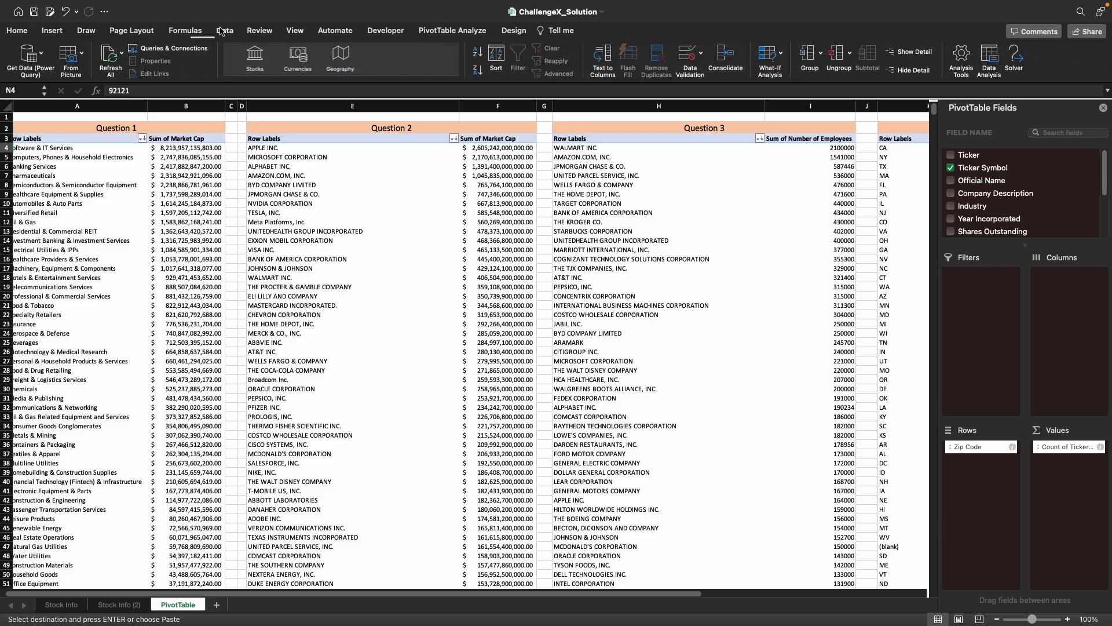
pyautogui.click(107, 56)
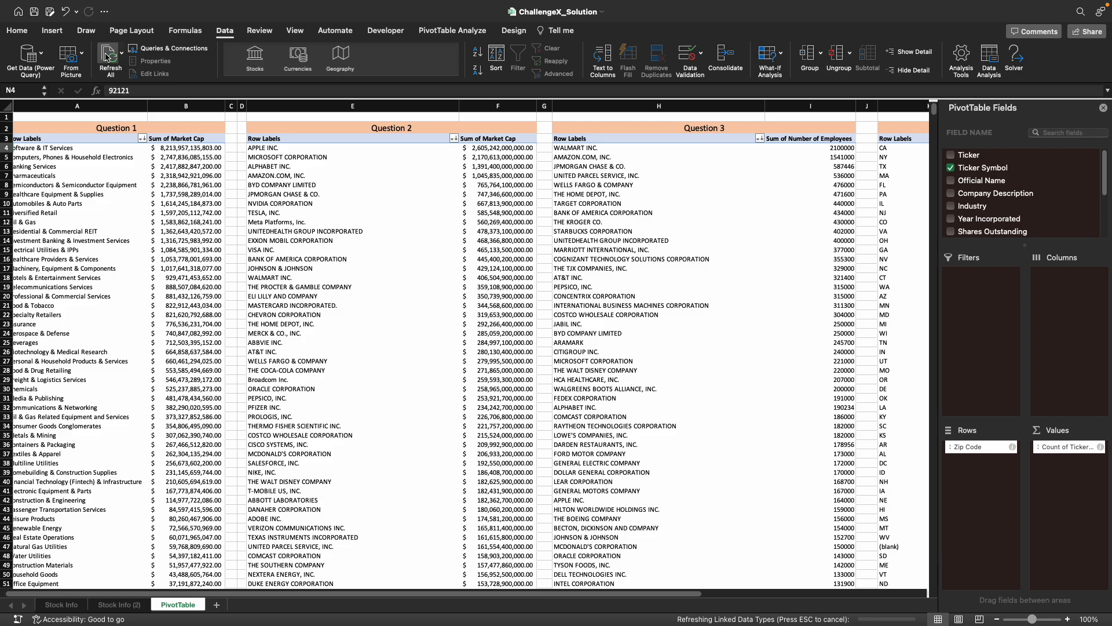
pyautogui.click(341, 243)
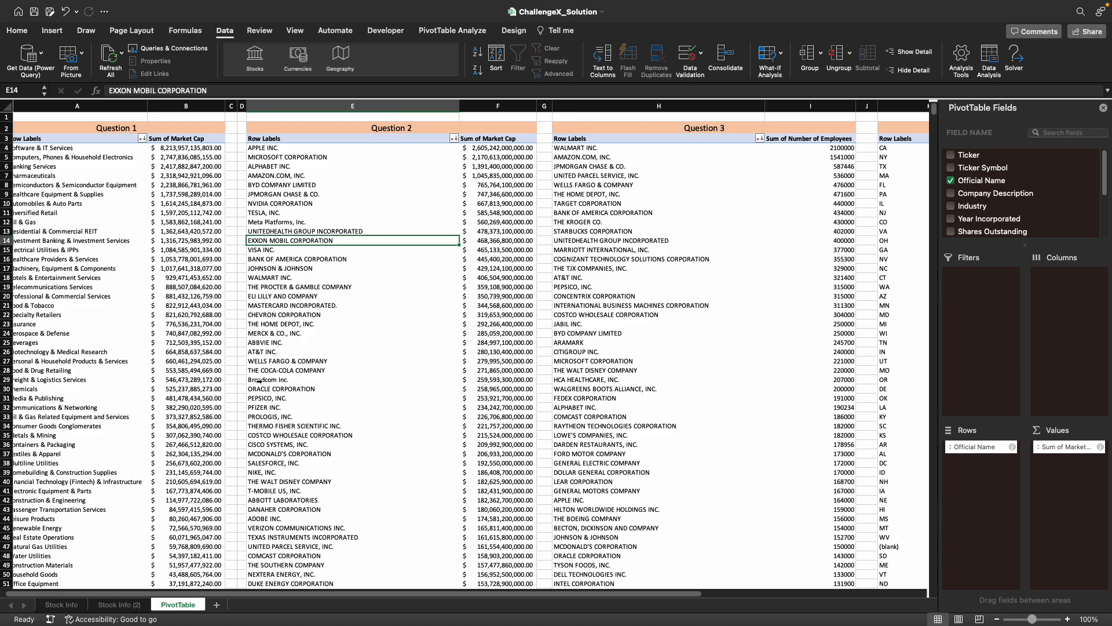